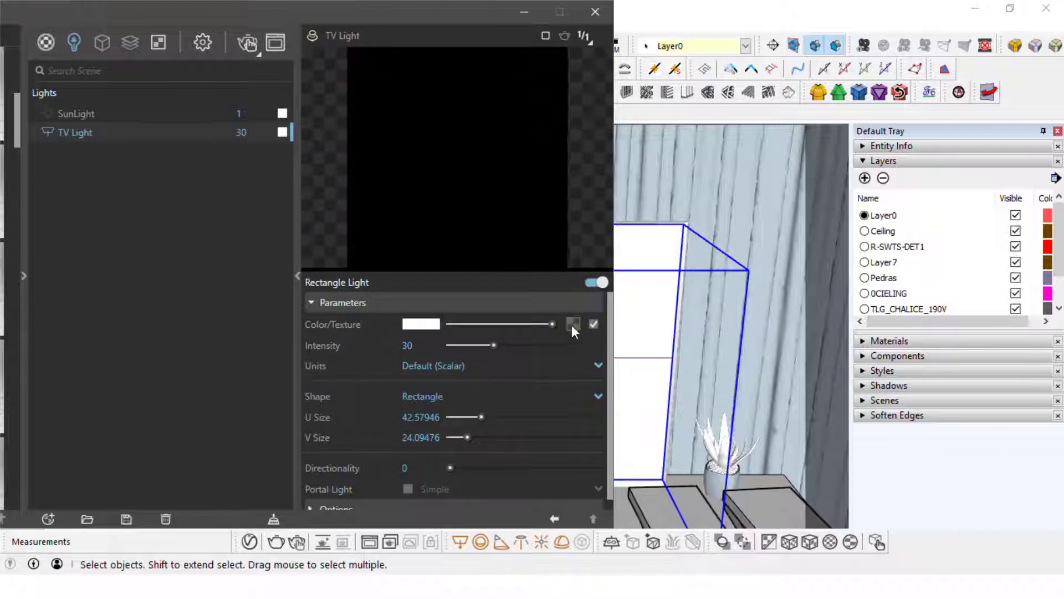
- Load the picture used on the TV as a bitmap texture for the TV Light's color
click(534, 39)
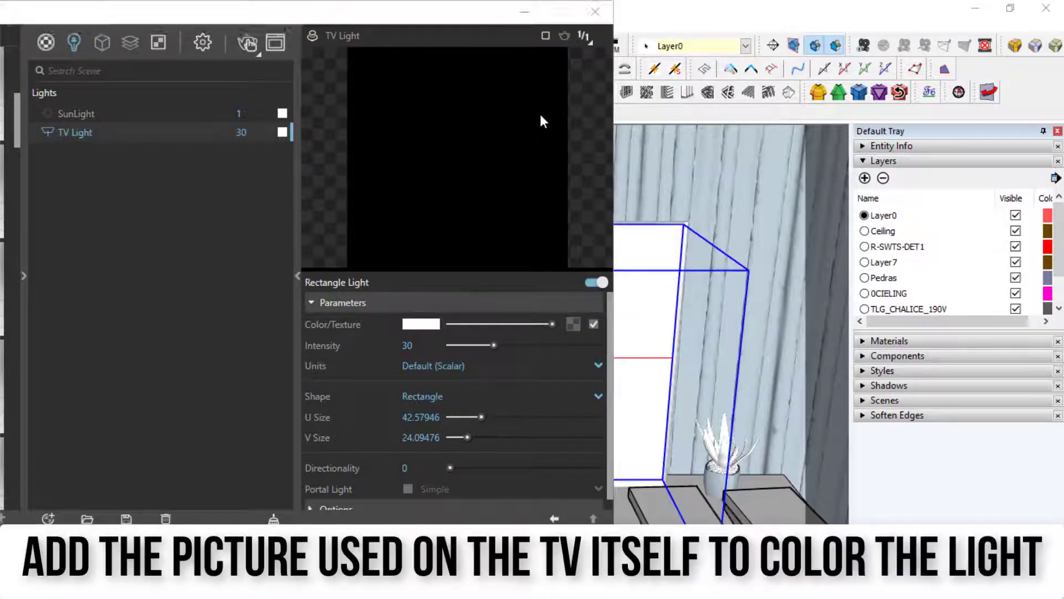
scroll(101, 178, up, 5)
click(78, 253)
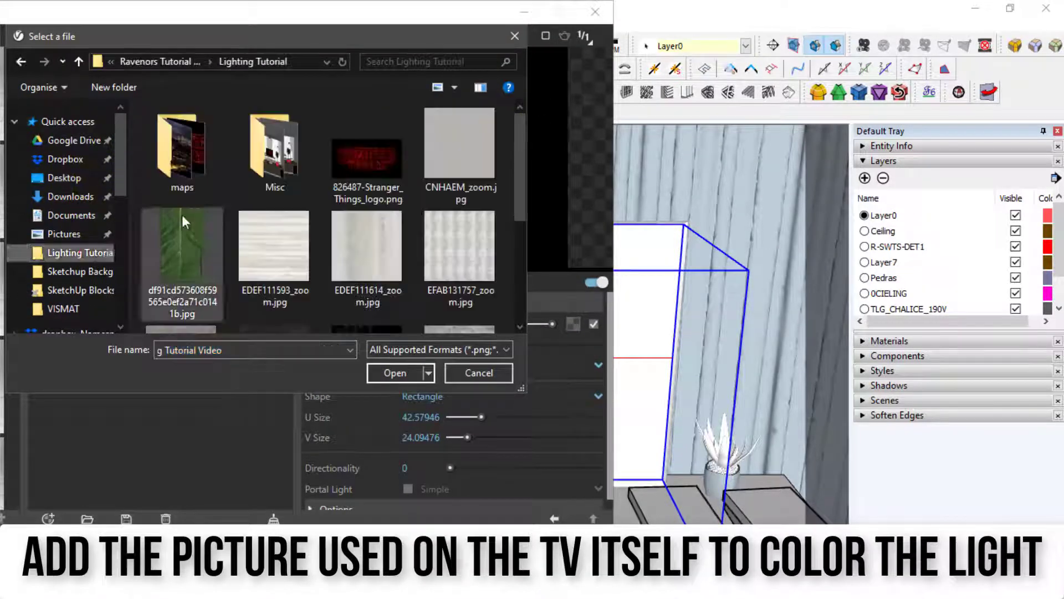
double_click(180, 155)
click(280, 155)
click(387, 367)
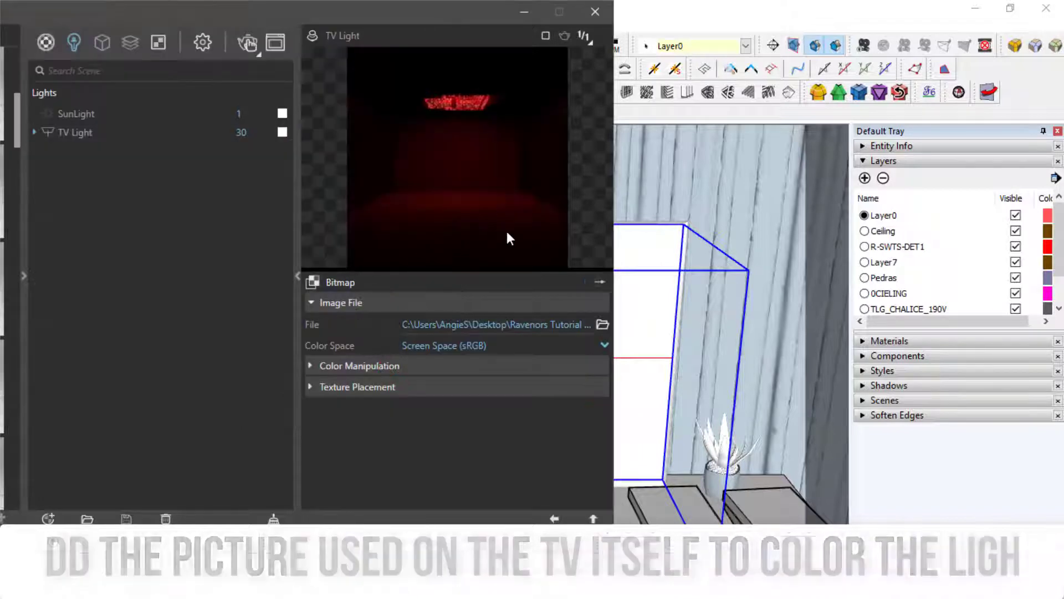
click(374, 365)
click(375, 365)
click(370, 387)
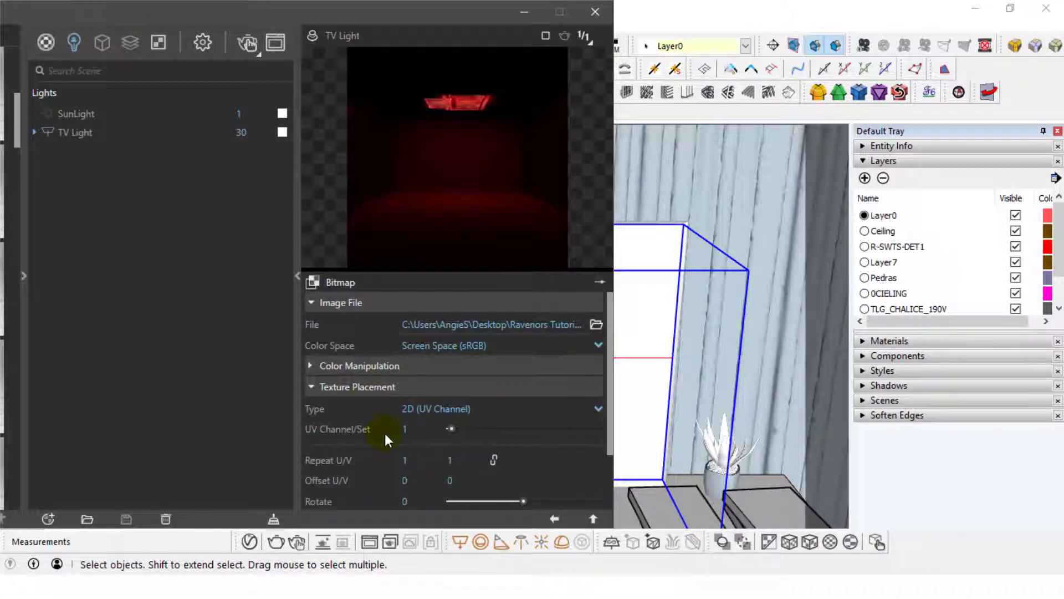
click(369, 386)
click(368, 365)
click(554, 518)
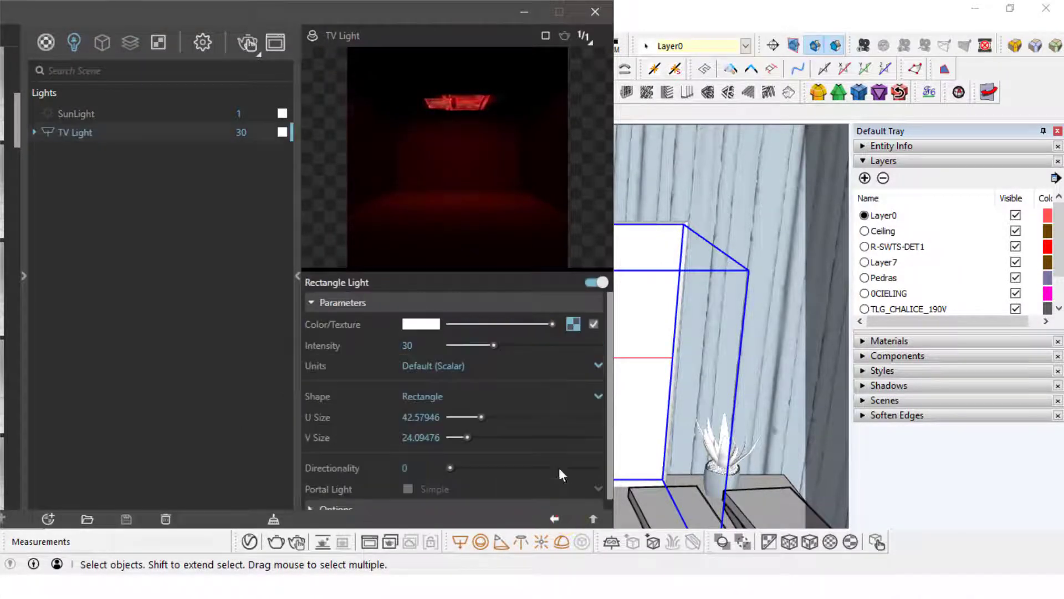
- Set the TV Light's intensity to 10 and turn on its Invisible option
double_click(407, 345)
text(10)
key(Return)
scroll(396, 405, down, 1)
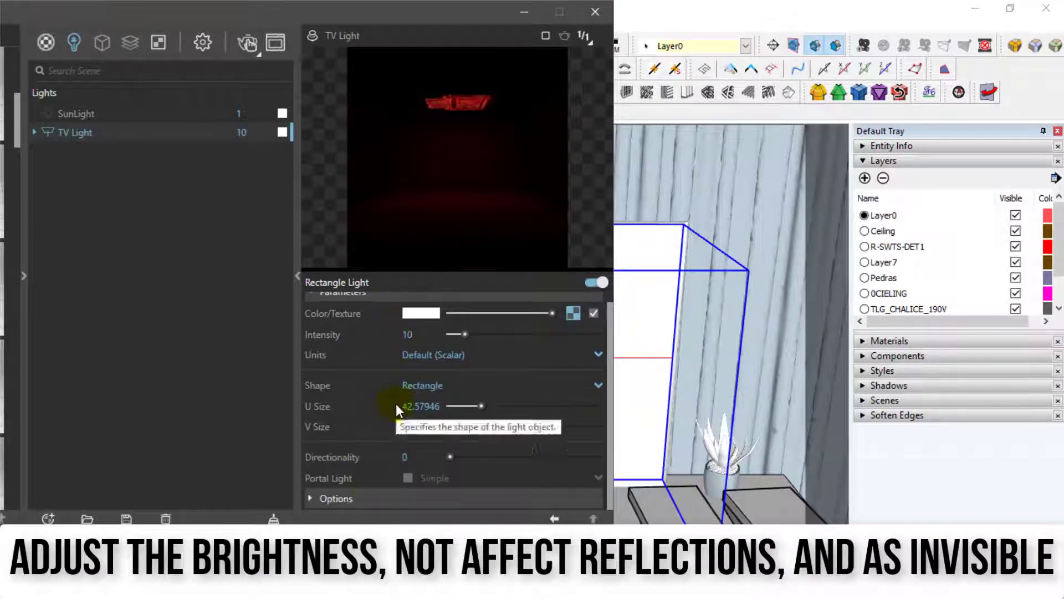
click(336, 498)
scroll(410, 388, down, 3)
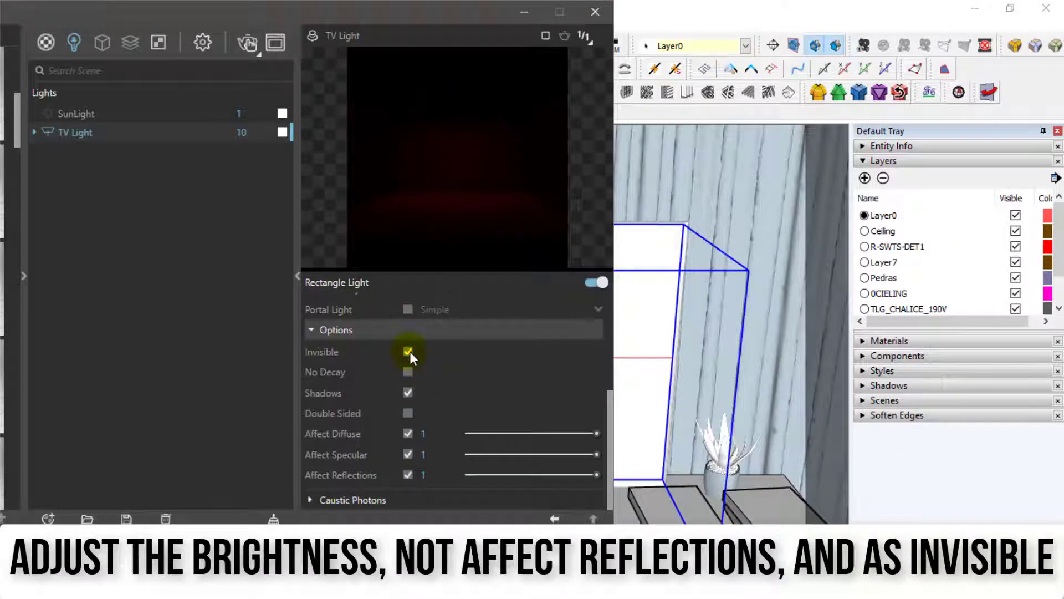
click(410, 474)
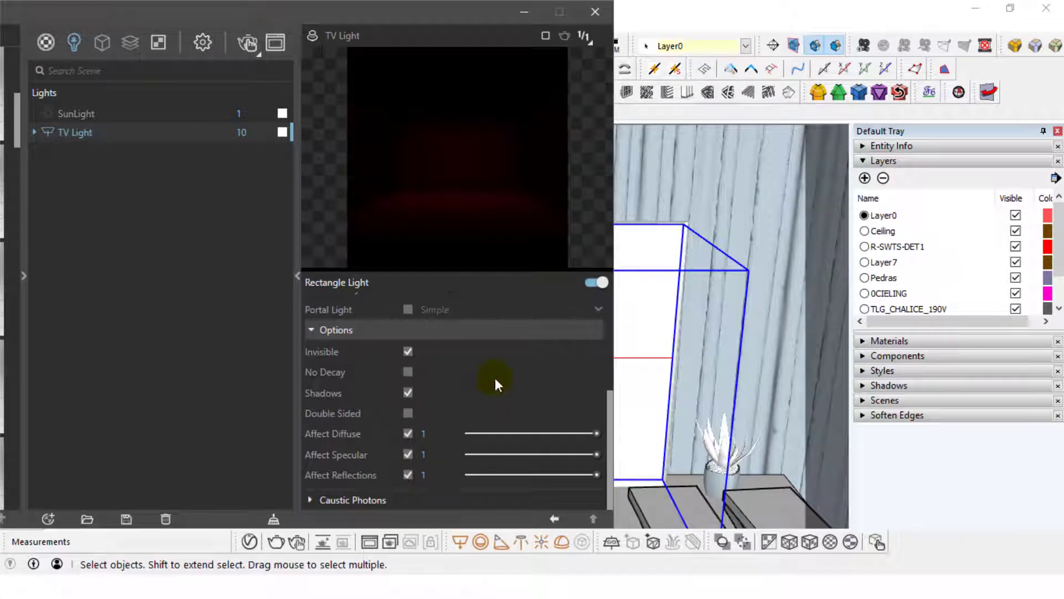
- Display the model in shaded style and sample the TV screen's material
drag(406, 12, 662, 298)
click(279, 432)
drag(382, 298, 333, 396)
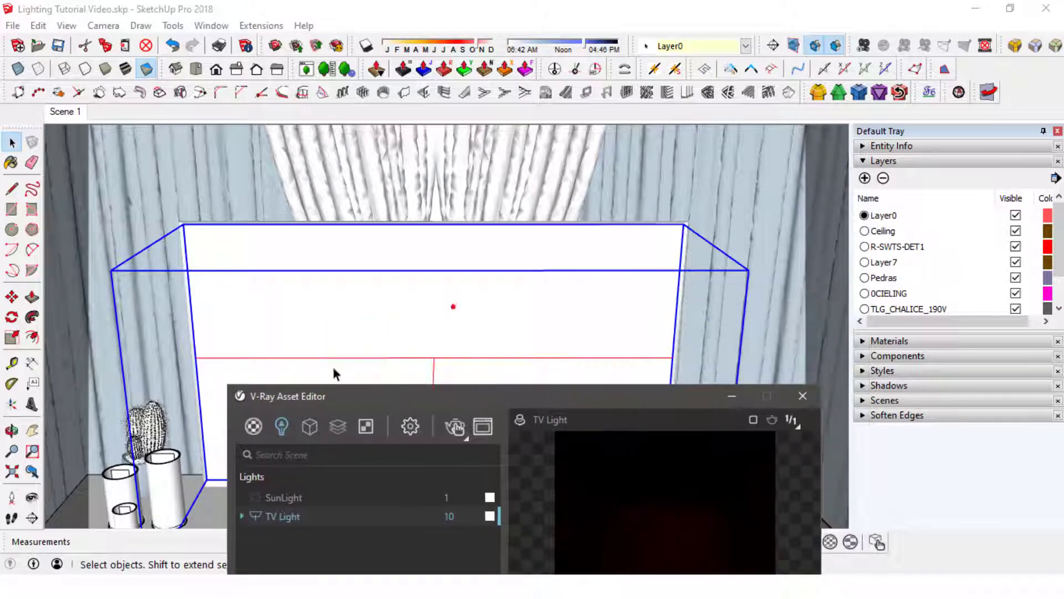
key(b)
alt+click(300, 290)
click(300, 290)
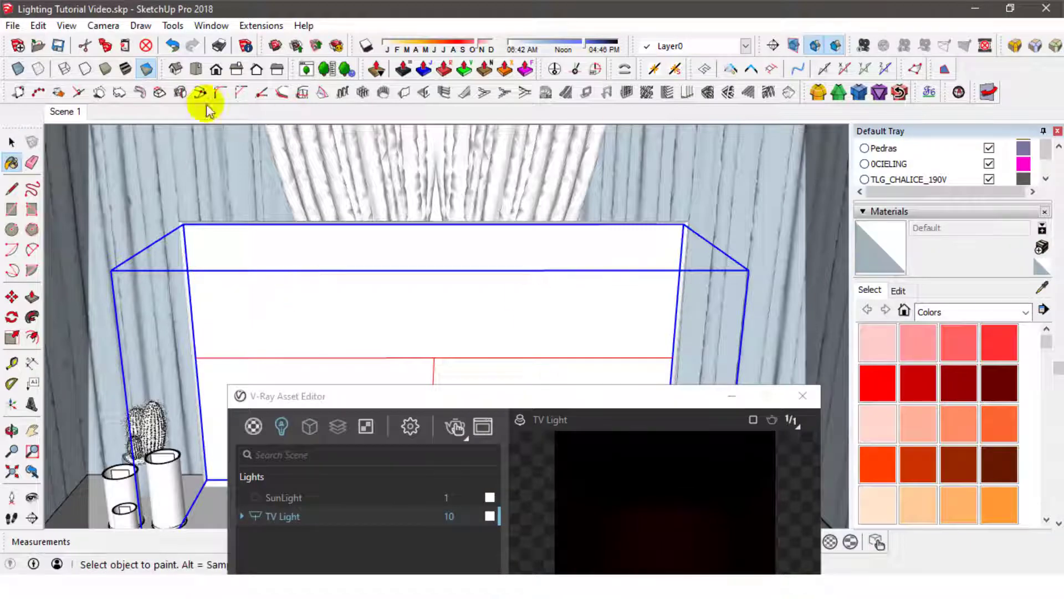
click(106, 69)
alt+click(305, 325)
- Check the Emissive settings of the TV's Screen1 material and close the asset editor
drag(488, 397, 388, 42)
click(416, 61)
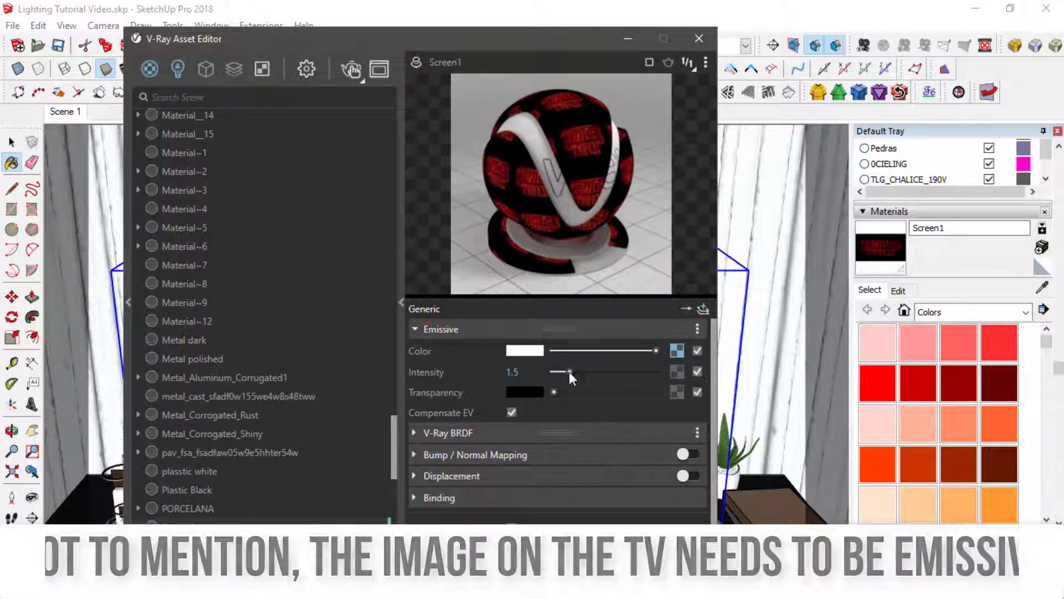
click(698, 39)
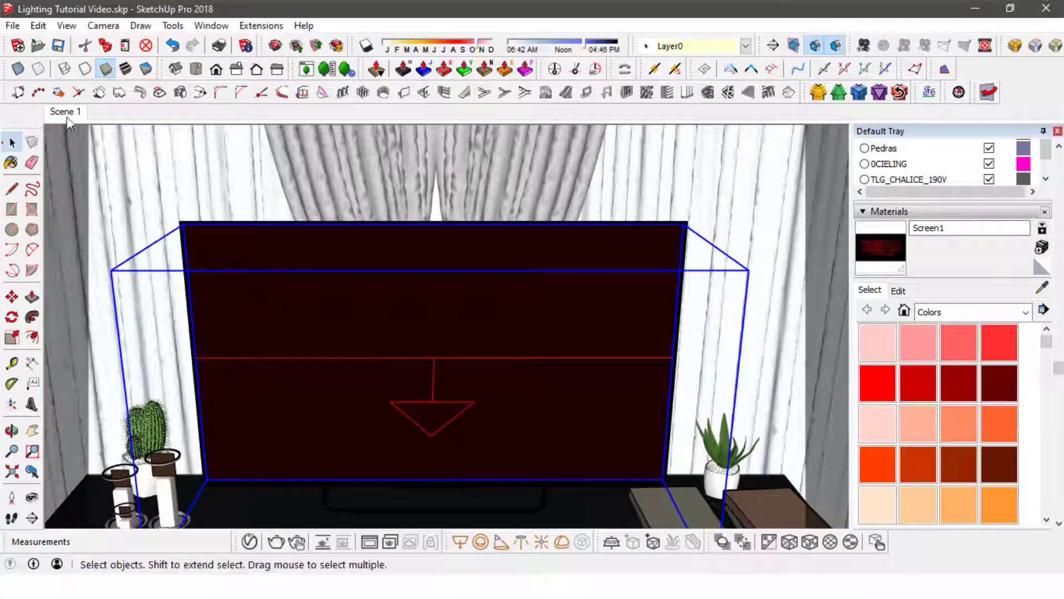
- Hide the curtains behind the TV to expose the windows
scroll(439, 326, down, 3)
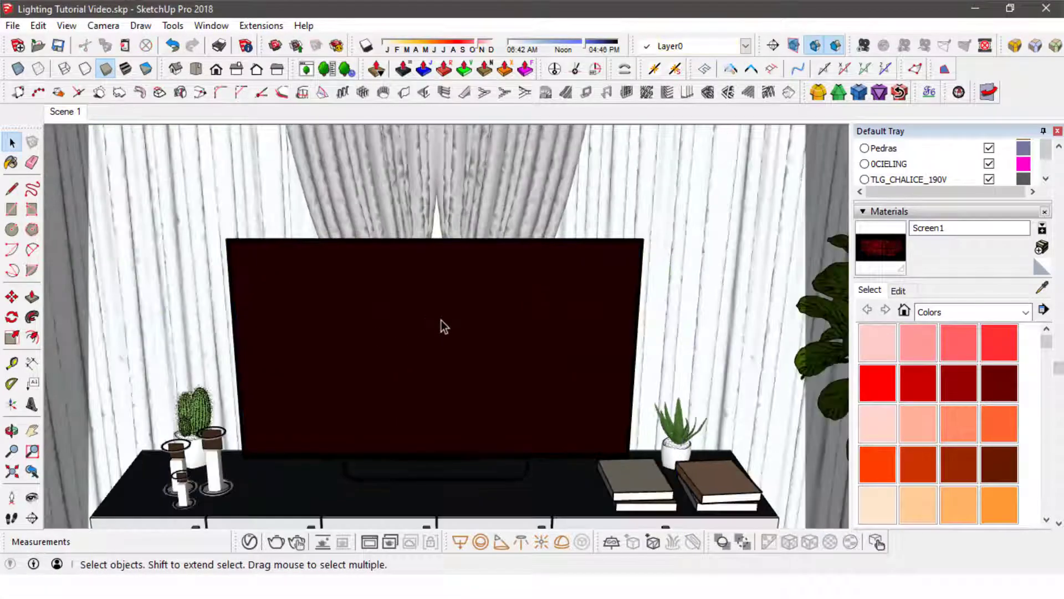
middle_drag(439, 325, 441, 229)
right_click(438, 267)
click(478, 315)
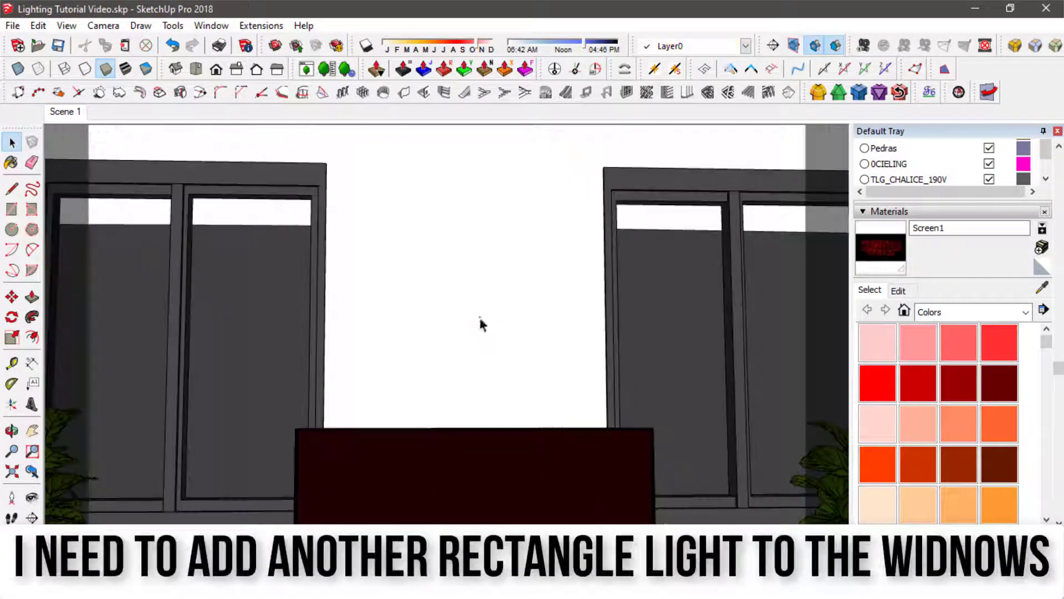
- Draw a V-Ray rectangle light from corner to corner over the window on the left side of the TV
middle_drag(477, 315, 574, 321)
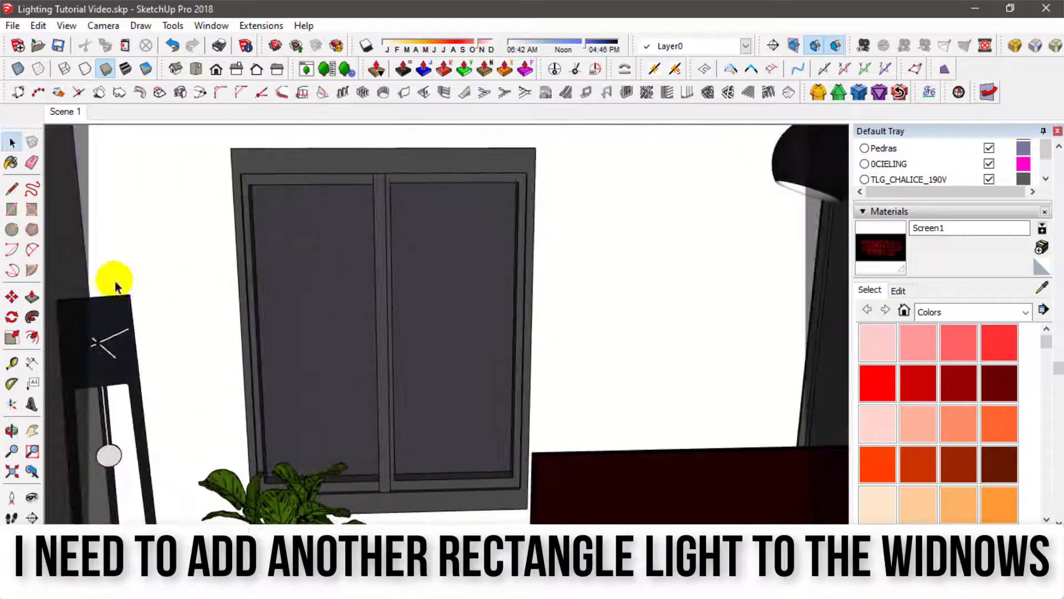
click(459, 546)
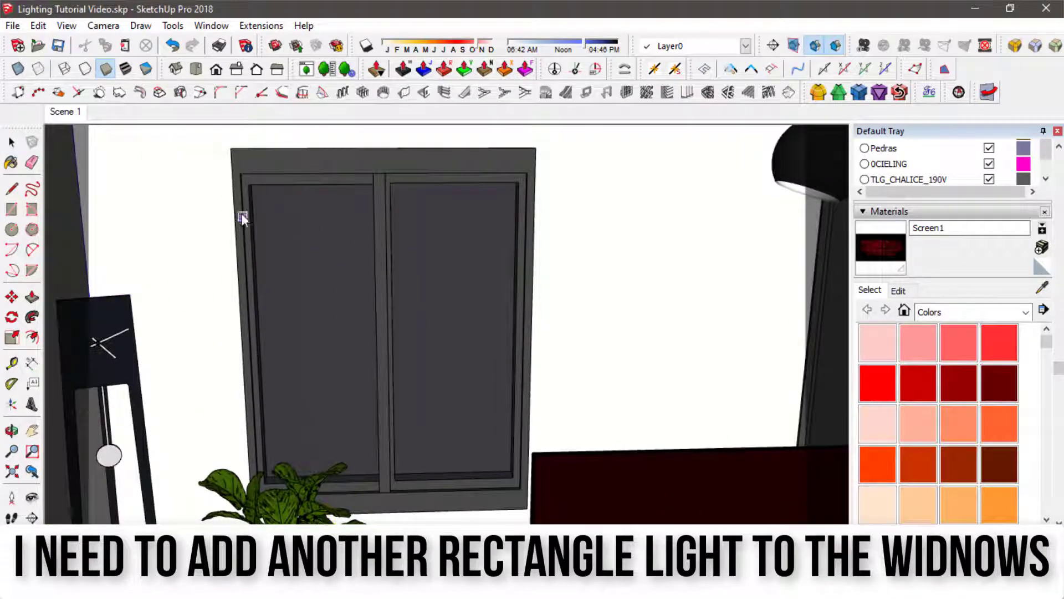
click(519, 489)
click(7, 144)
middle_drag(440, 334, 442, 305)
click(129, 72)
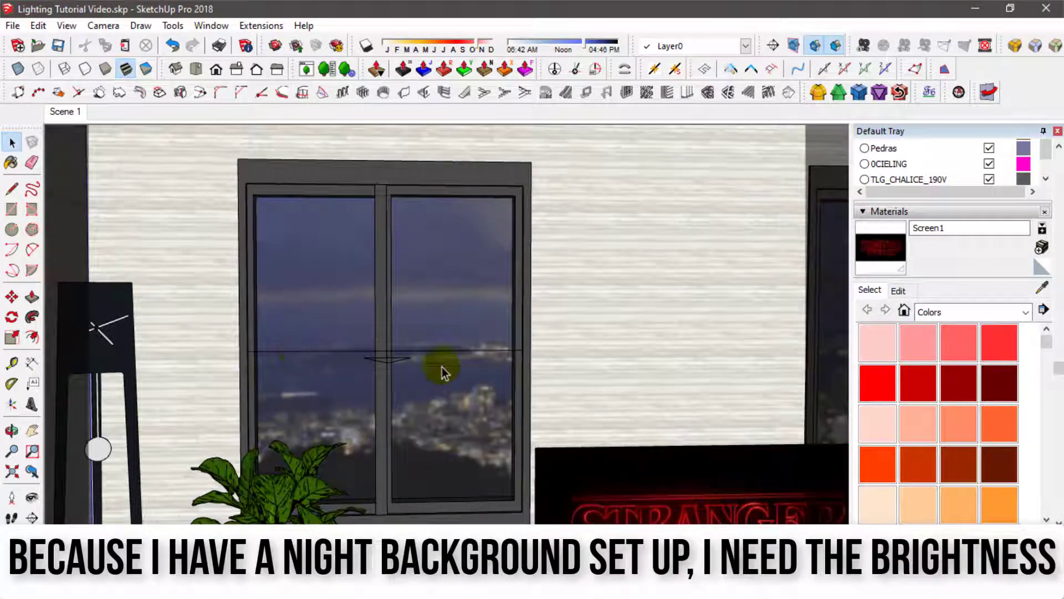
click(106, 70)
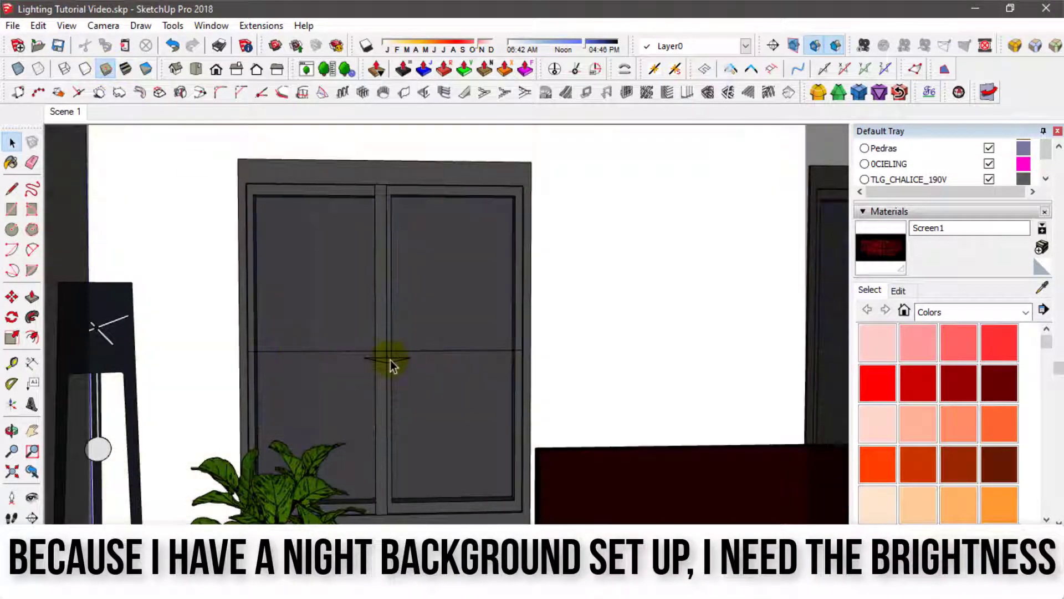
- Select the window's rectangle light and hide the Ceiling layer to open the room from above
scroll(390, 359, up, 3)
middle_drag(390, 359, 407, 445)
click(392, 392)
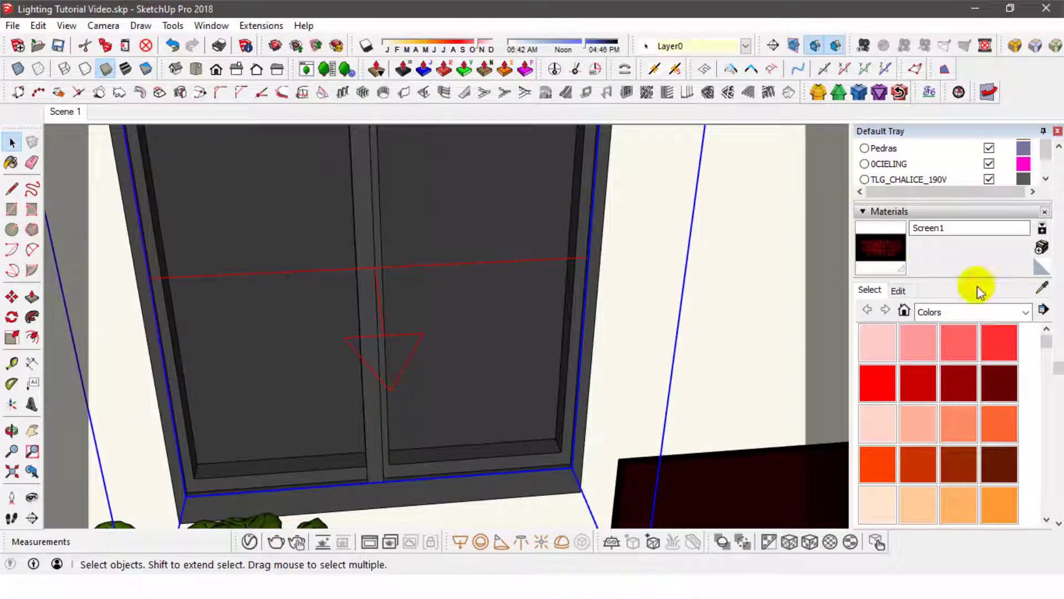
scroll(936, 185, up, 3)
click(989, 229)
middle_drag(706, 225, 444, 323)
- Unhide the curtains in front of the windows
click(37, 26)
mouse_move(281, 250)
click(334, 283)
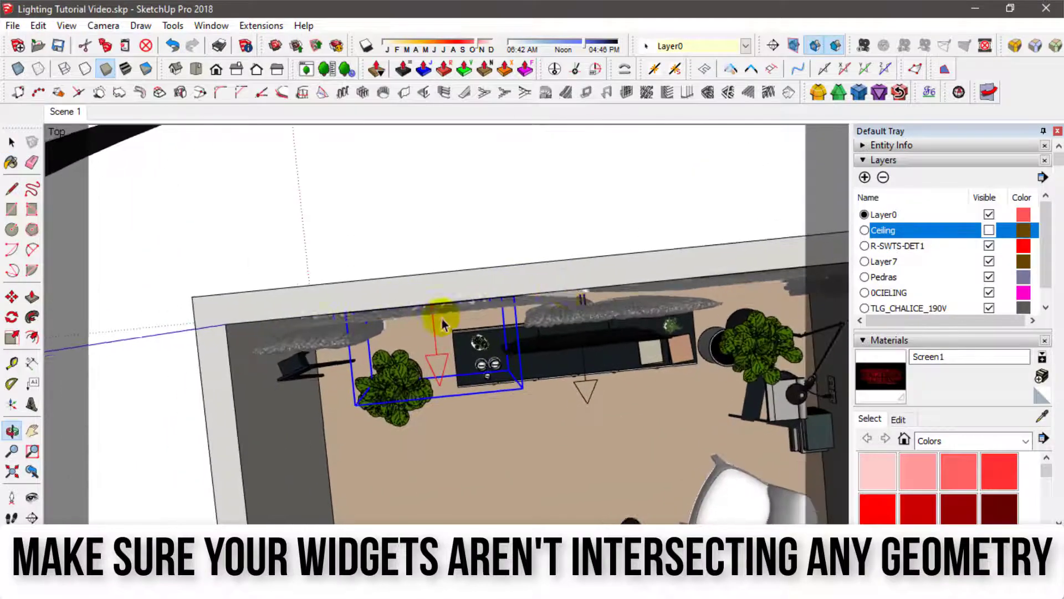
- Scale the window light's widget down along its direction arrow until it is nearly flat and clear of the curtain
scroll(442, 313, up, 5)
click(14, 338)
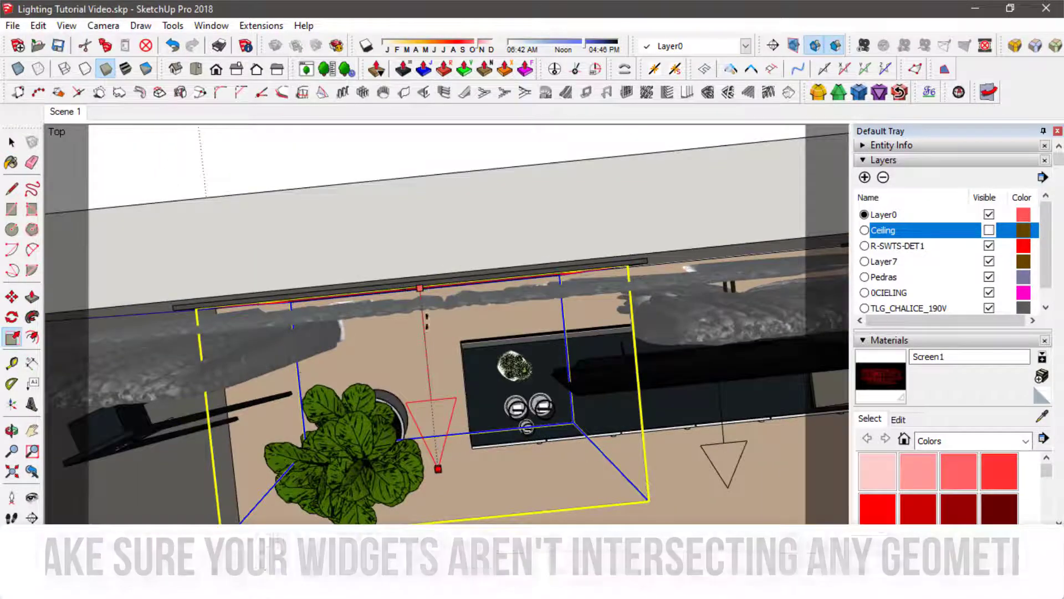
drag(424, 474, 420, 301)
key(space)
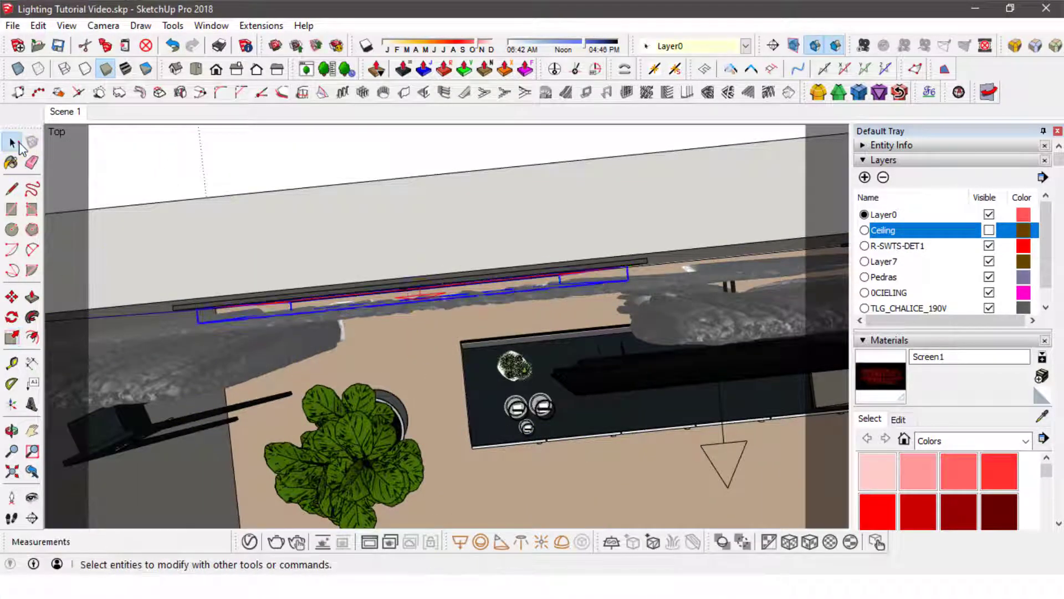
- Hide the curtain in front of the window light again
middle_drag(420, 301, 451, 388)
right_click(438, 313)
click(488, 67)
- Scale the window light's flattened depth further, by about 0.56 along its blue axis
click(12, 337)
middle_drag(344, 333, 482, 310)
drag(477, 347, 470, 344)
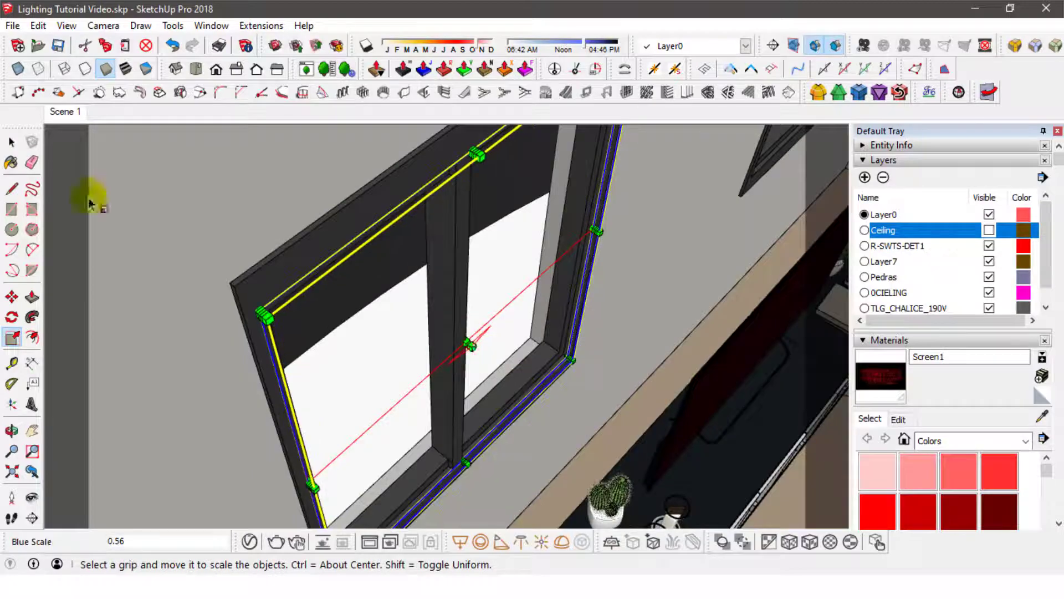
click(11, 142)
middle_drag(399, 277, 250, 343)
- Scale the window light slightly inward from both sides so it clears the window frame
click(11, 336)
drag(215, 303, 221, 304)
drag(595, 335, 590, 333)
middle_drag(499, 311, 421, 361)
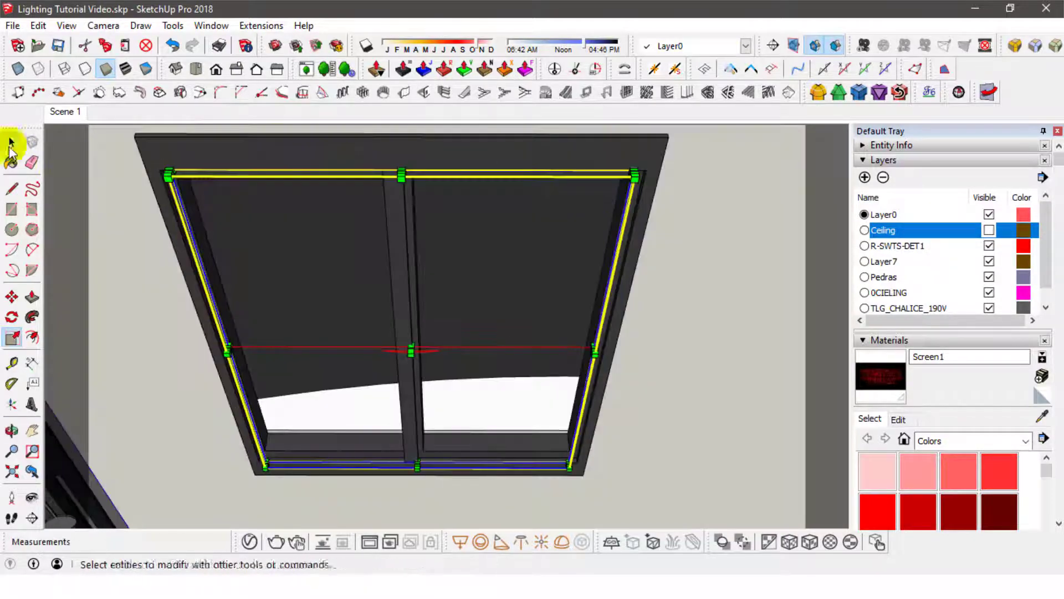
click(11, 142)
- Switch to monochrome display and scale the window light inward from its lower edge by about 0.93 to clear the frame
click(146, 69)
click(406, 467)
middle_drag(413, 399, 420, 338)
key(s)
drag(420, 464, 420, 450)
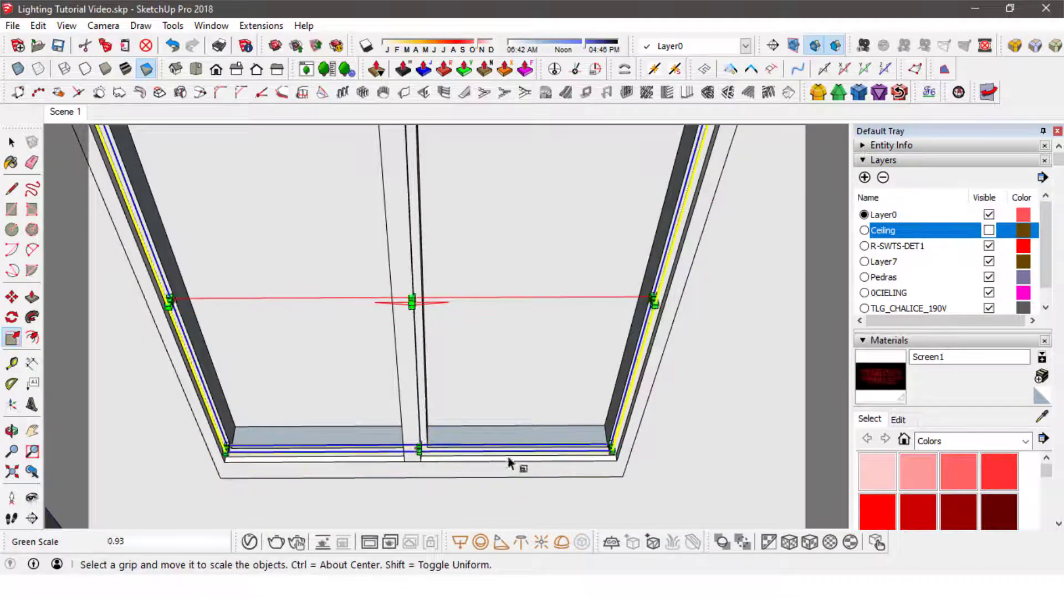
middle_drag(507, 463, 438, 388)
drag(414, 294, 416, 305)
middle_drag(416, 304, 504, 326)
key(space)
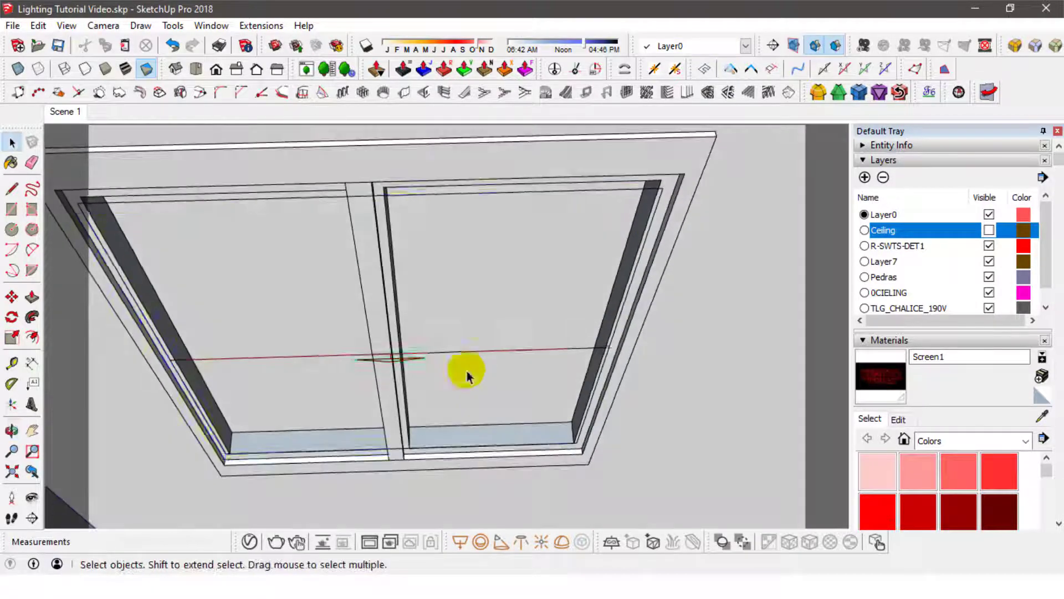
- Copy the window light onto the other window, aligning it by the top midpoint of the frames
scroll(465, 375, down, 3)
middle_drag(465, 363, 485, 359)
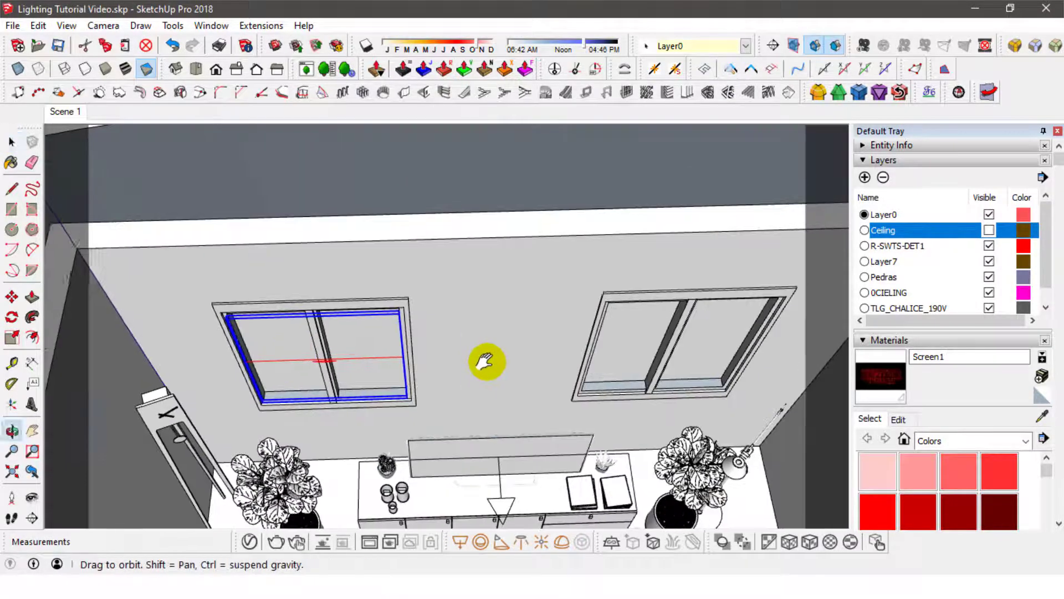
key(m)
key(ctrl)
click(308, 301)
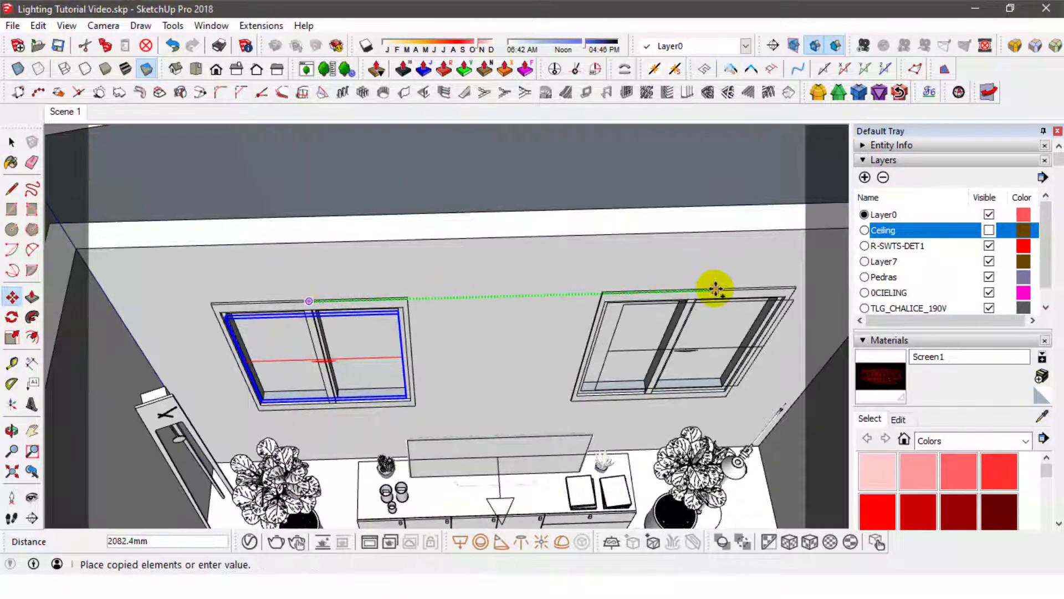
click(703, 289)
click(11, 143)
click(481, 331)
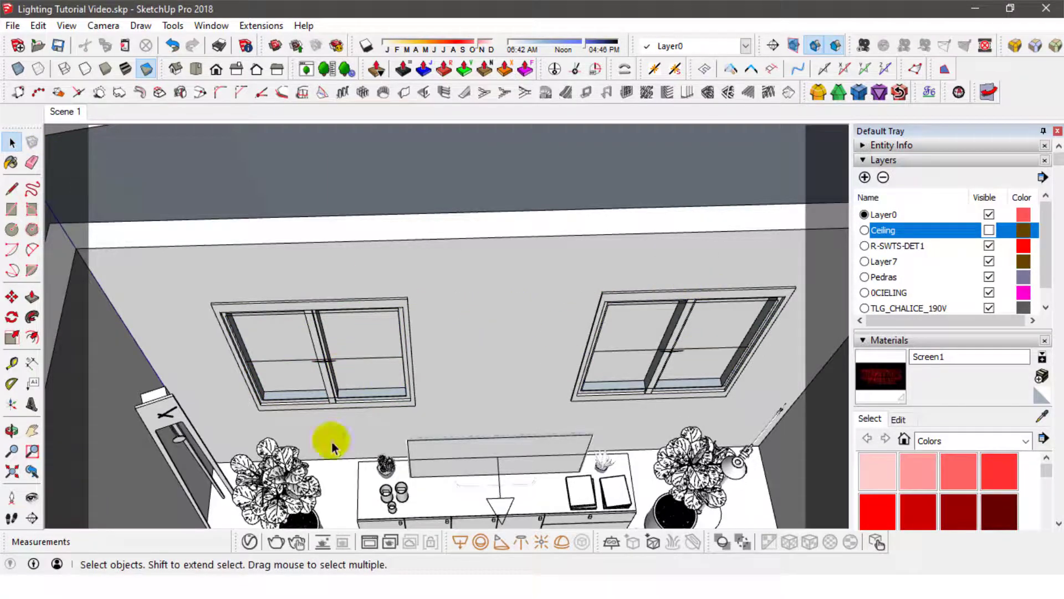
- Rename the new rectangle light as Window Light in the V-Ray Asset Editor
click(249, 541)
click(177, 70)
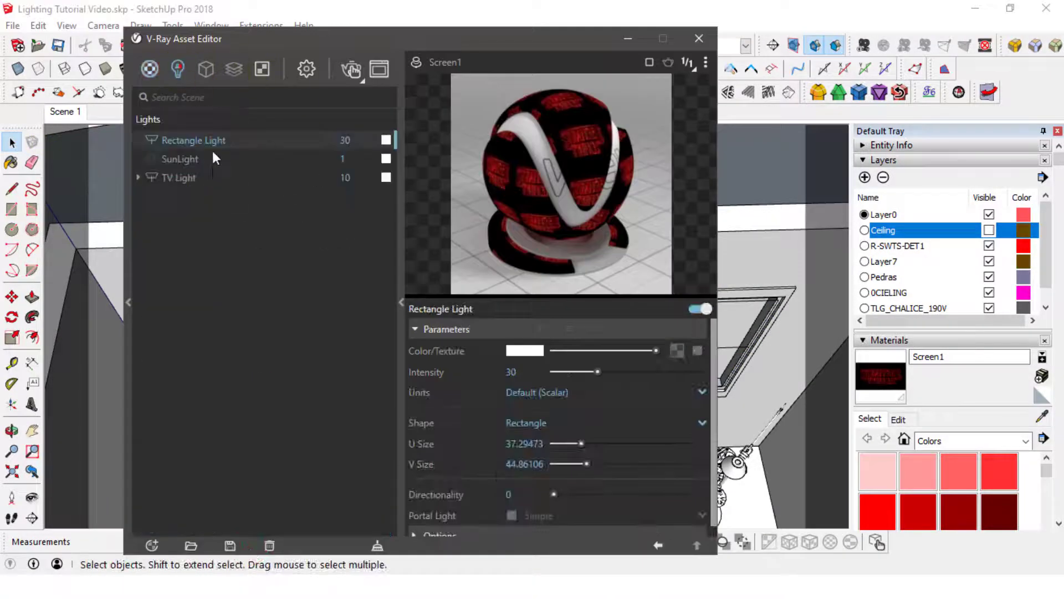
text(Window)
key(Return)
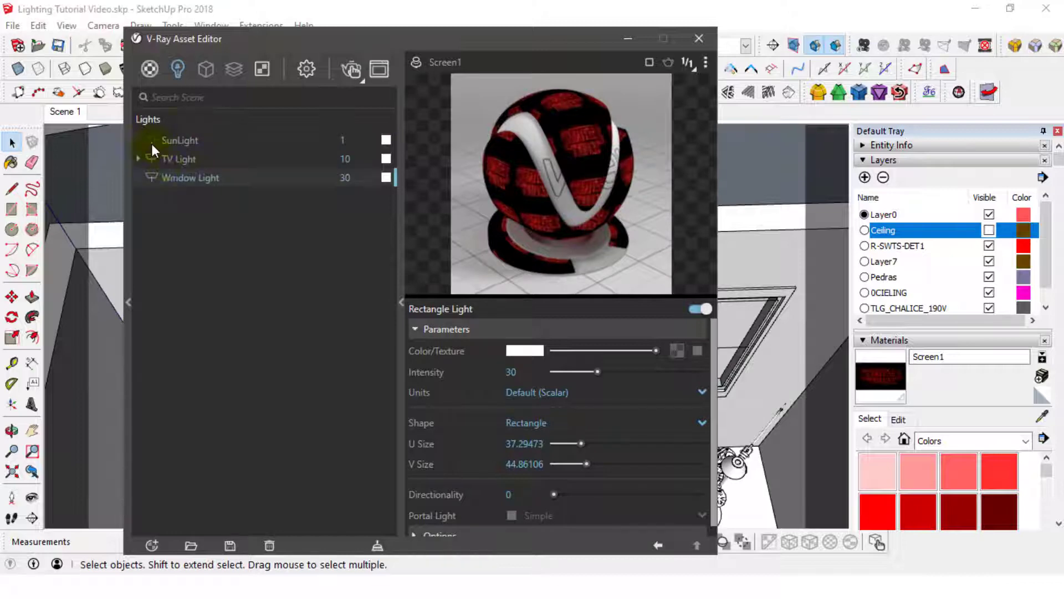
- Load the night background image as a bitmap texture for the Window Light's color and return to its parameters
click(416, 62)
click(677, 351)
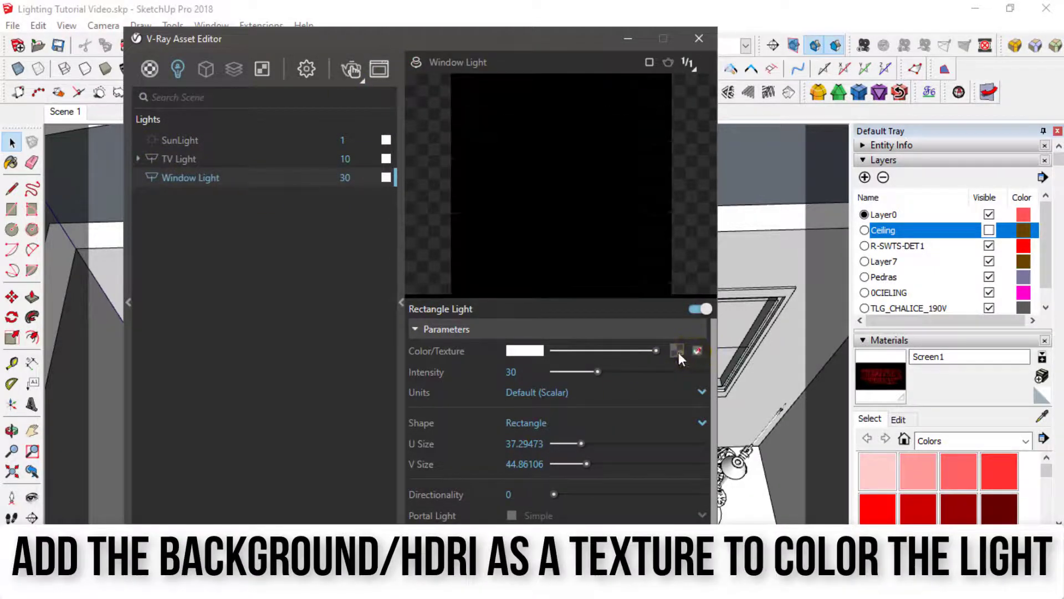
click(627, 83)
click(502, 183)
click(523, 394)
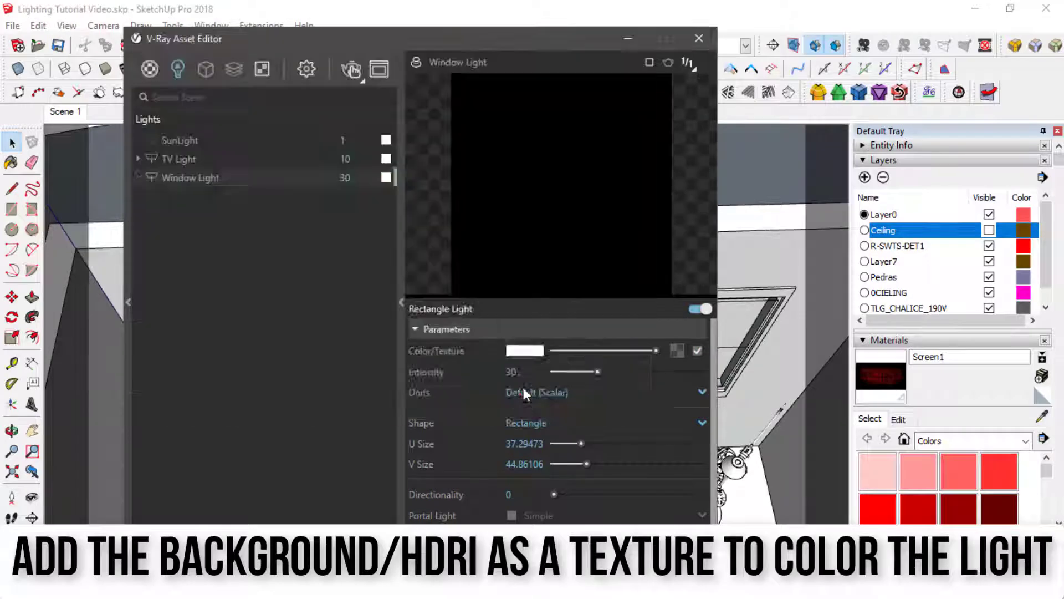
click(679, 554)
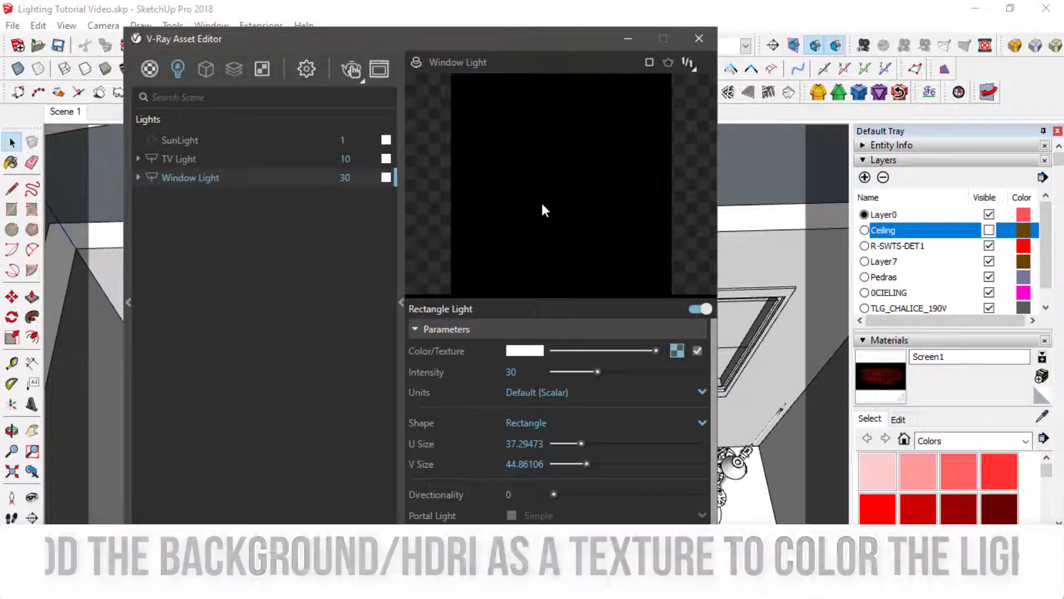
- Make the Window Light invisible in its rectangle light options
scroll(472, 471, down, 1)
scroll(491, 474, down, 3)
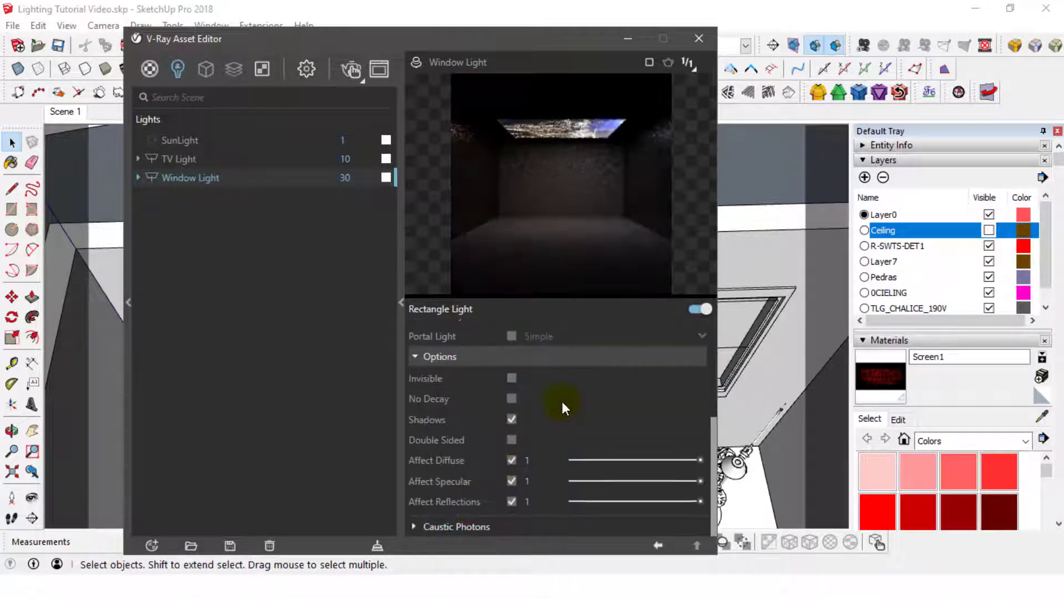
click(512, 378)
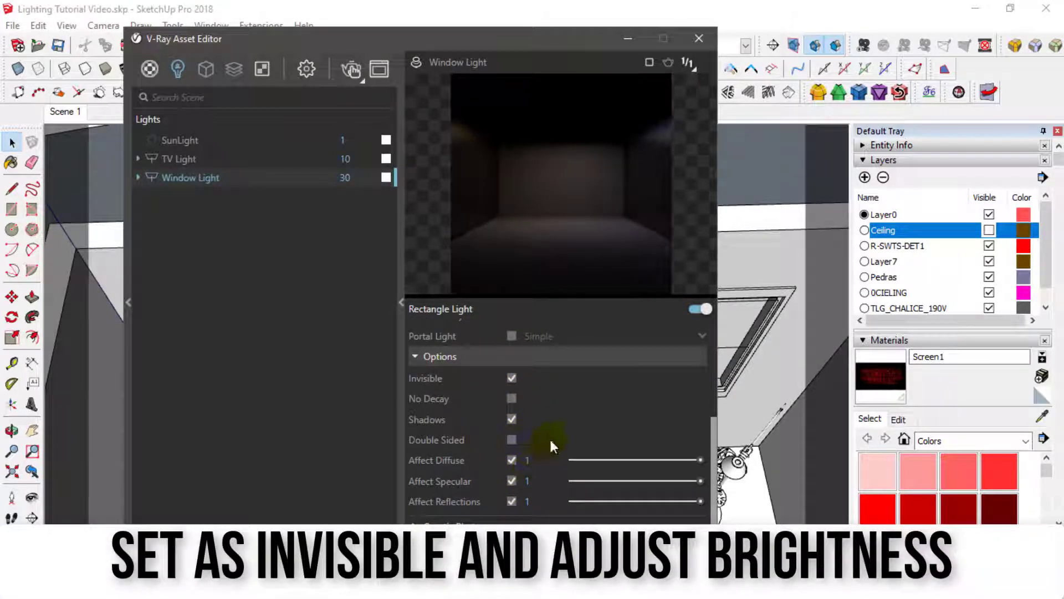
- Try an intensity of 15 for the Window Light and restore it to 30
scroll(574, 355, up, 3)
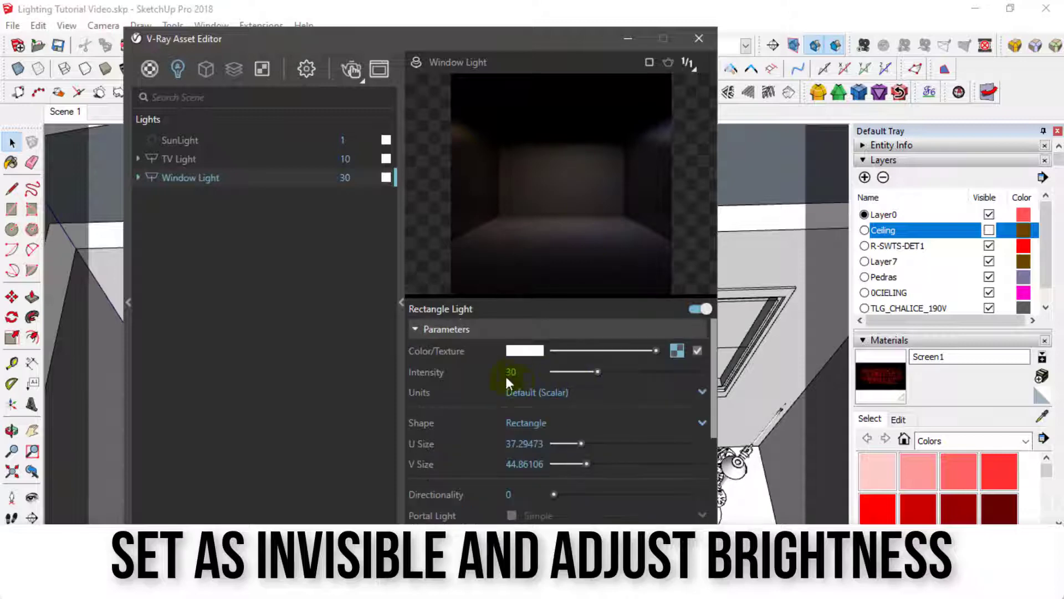
double_click(513, 372)
text(15)
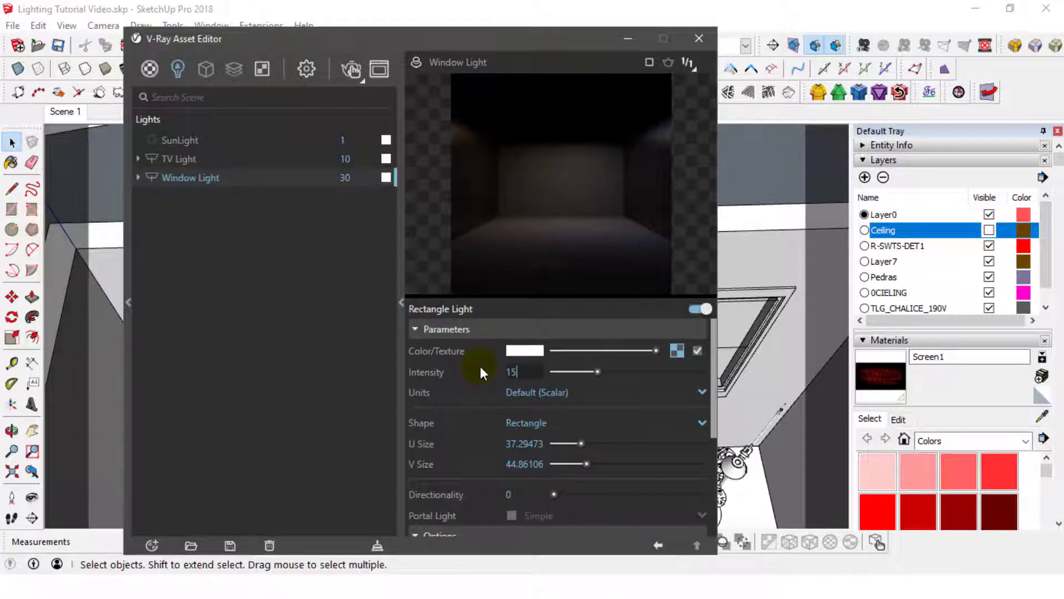
key(BackSpace)
key(BackSpace)
text(30)
key(Return)
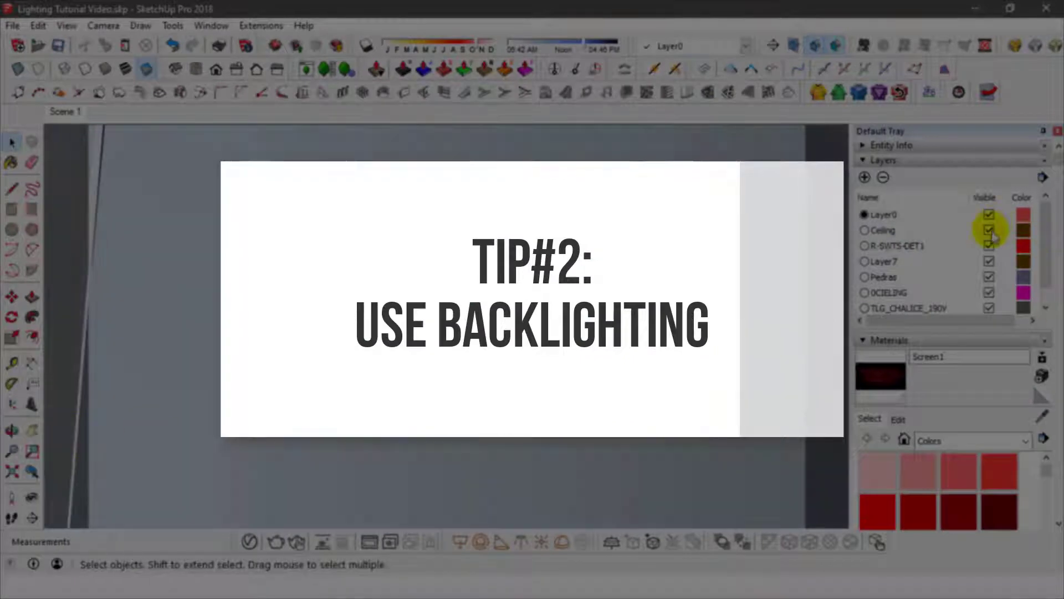
- Hide the Ceiling layer and view the room from above, facing its empty end wall
click(990, 231)
click(196, 69)
scroll(532, 327, down, 8)
shift+middle_drag(532, 327, 499, 338)
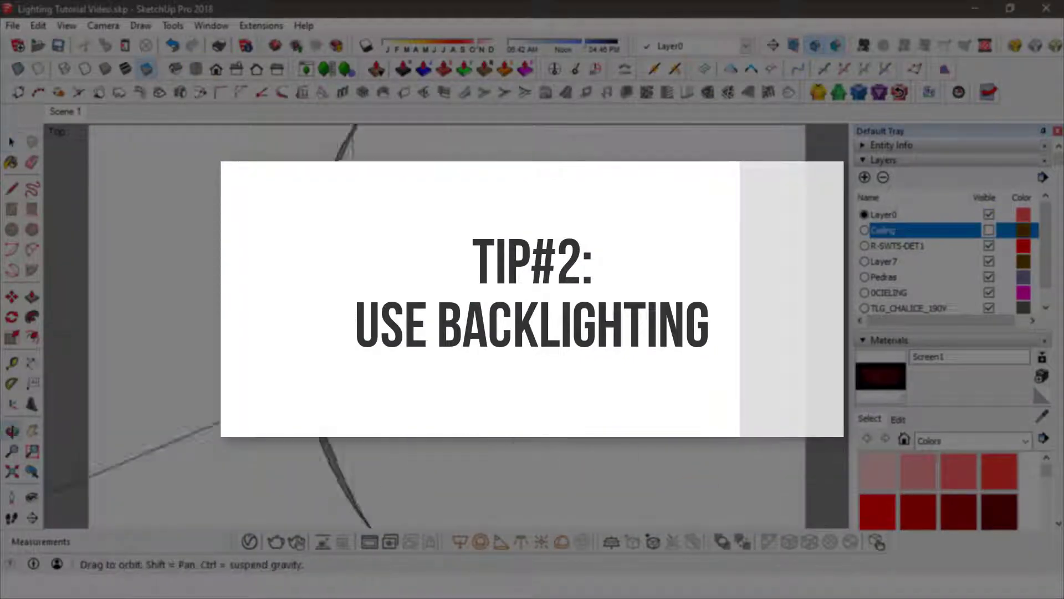
middle_drag(311, 321, 421, 275)
scroll(420, 274, up, 5)
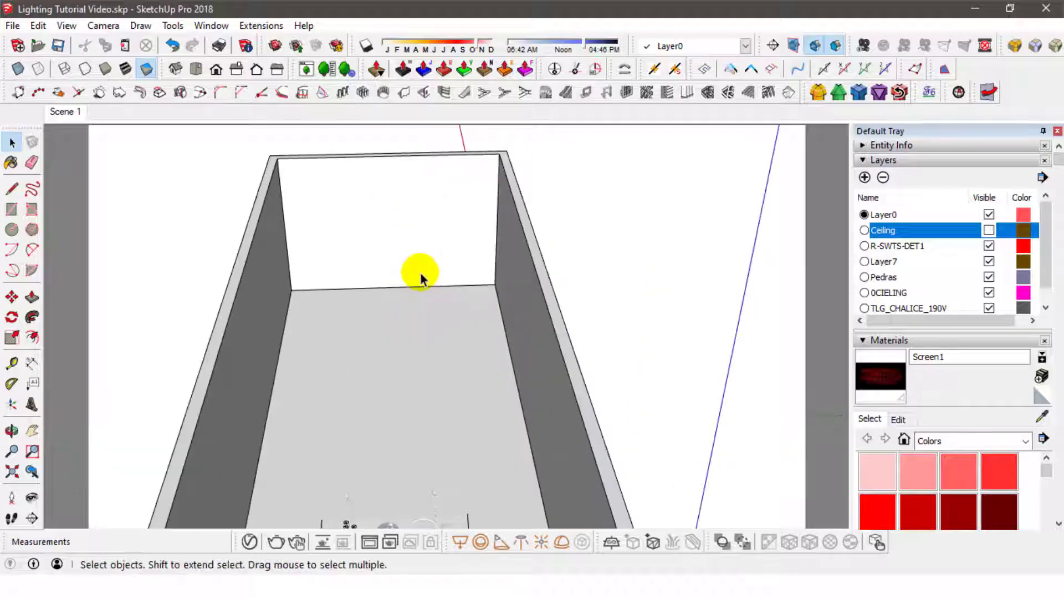
- Place a V-Ray sphere light with a radius of about 16 at the empty end of the room and check its position
click(480, 542)
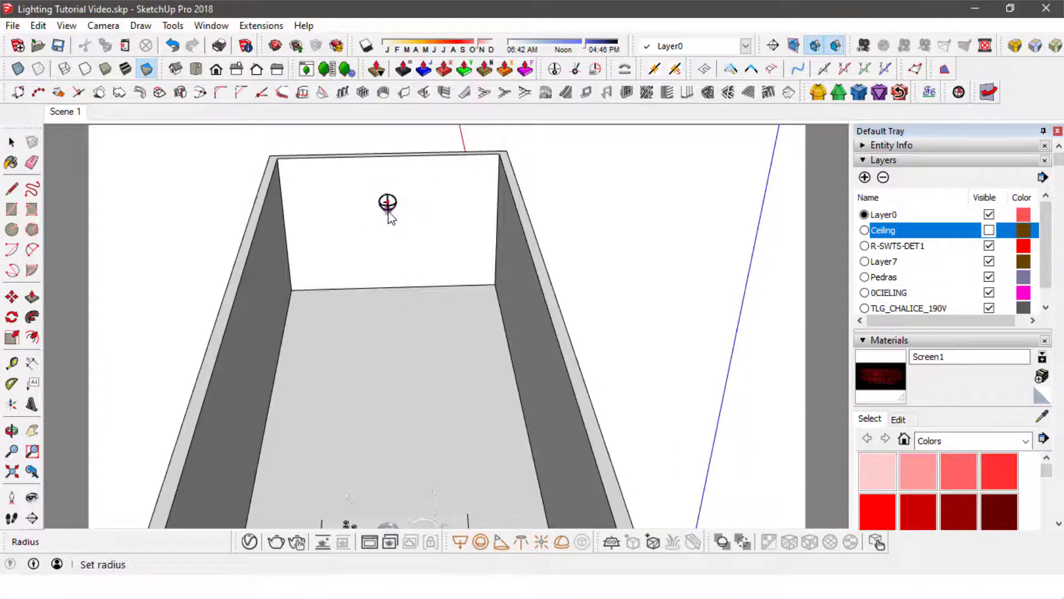
click(388, 206)
key(space)
middle_drag(386, 208, 175, 372)
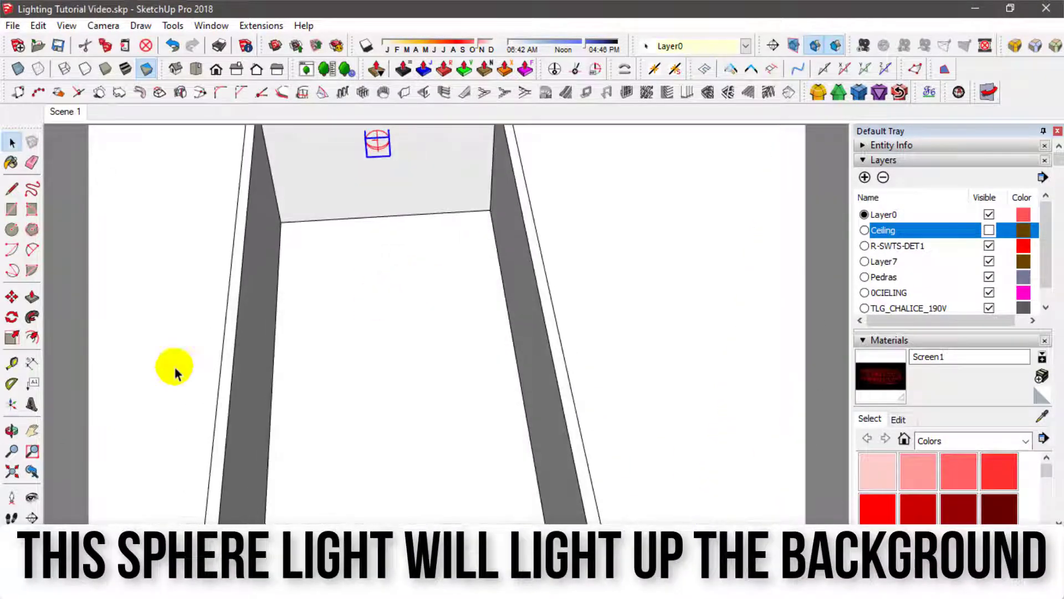
click(363, 256)
shift+middle_drag(371, 361, 352, 227)
key(space)
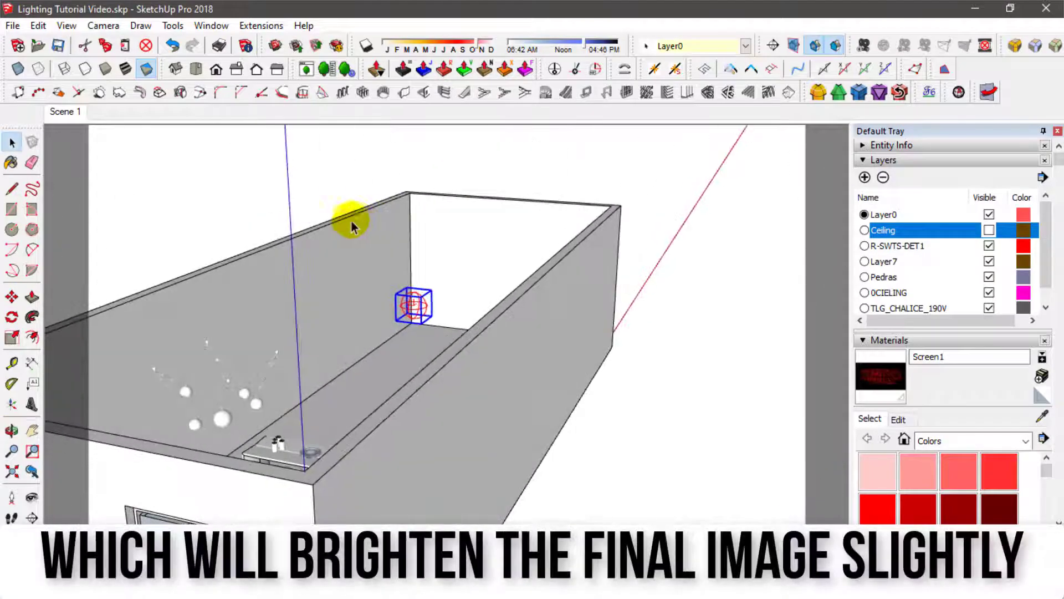
- Return to Scene 1, rename the new sphere light as Backlight in the V-Ray Asset Editor and refresh its preview
click(75, 115)
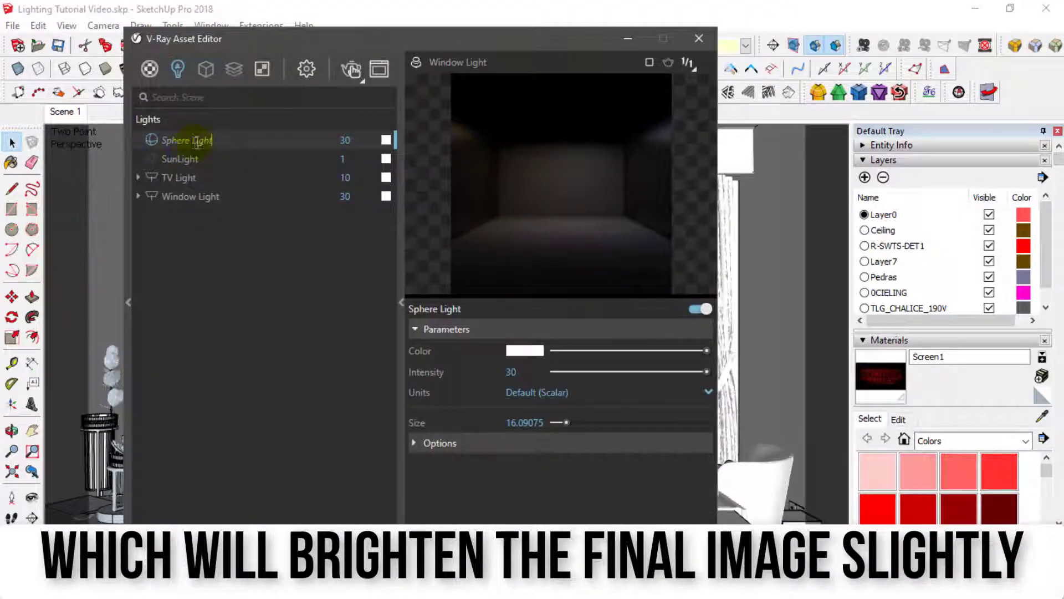
text(Backlight)
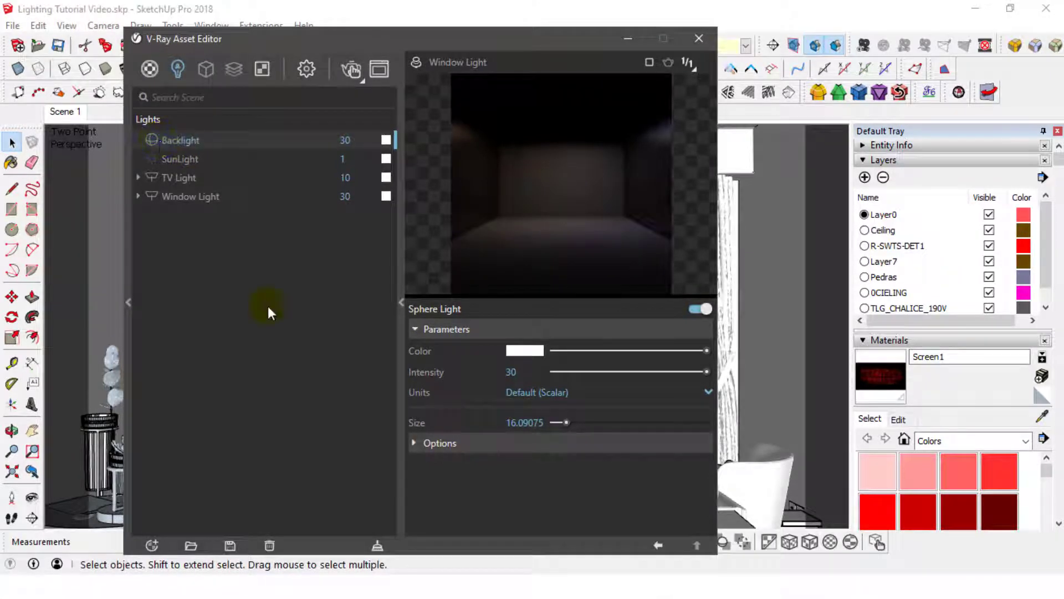
click(415, 62)
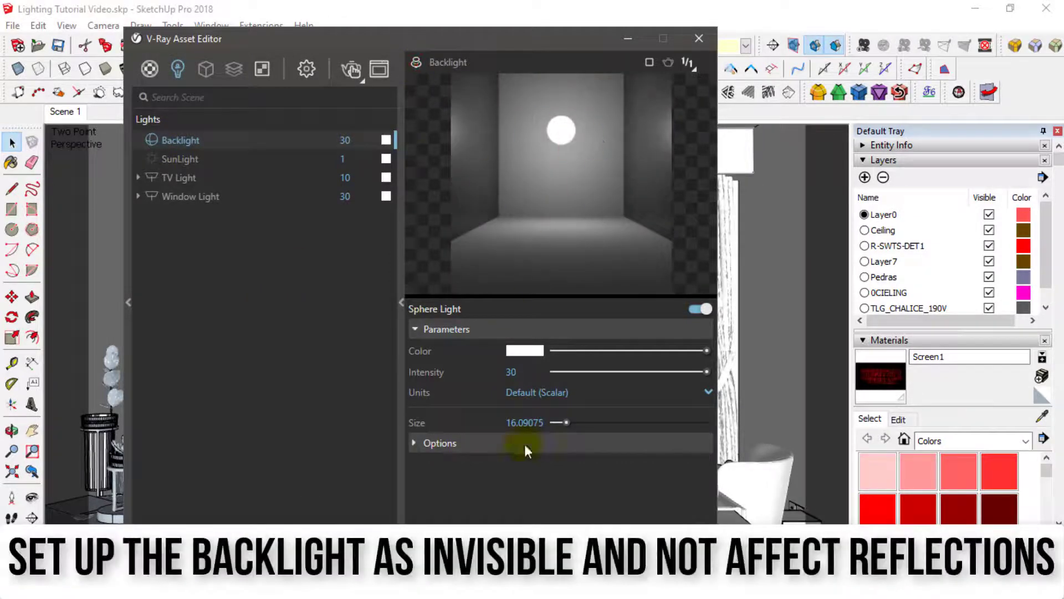
- Make the Backlight invisible and stop it from affecting reflections
click(475, 442)
click(511, 464)
scroll(516, 488, down, 2)
click(513, 498)
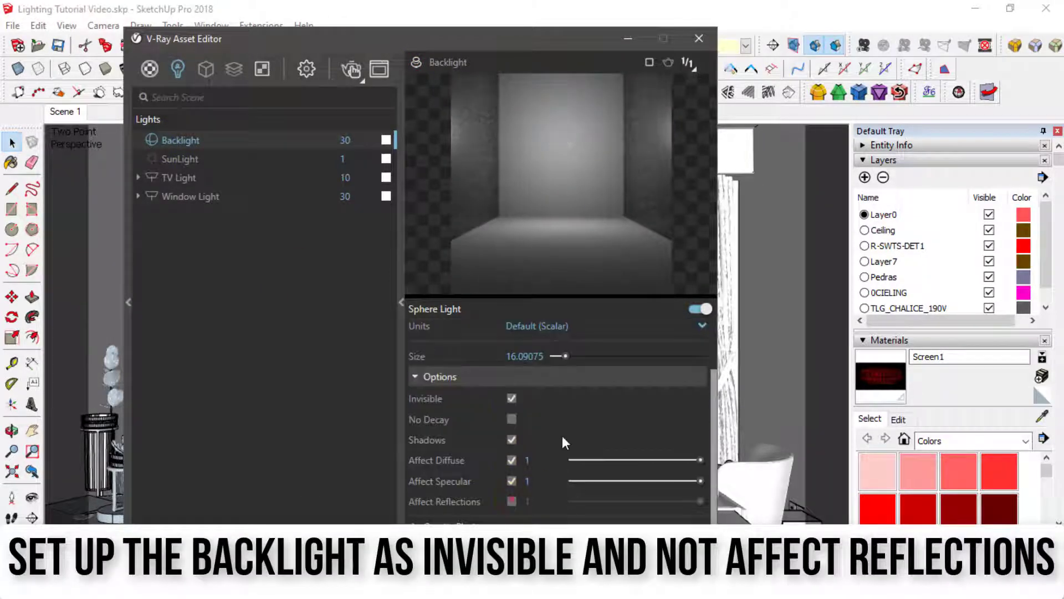
scroll(562, 435, up, 2)
- Copy the warm color of the LED_5500k material to the Backlight's color
click(149, 68)
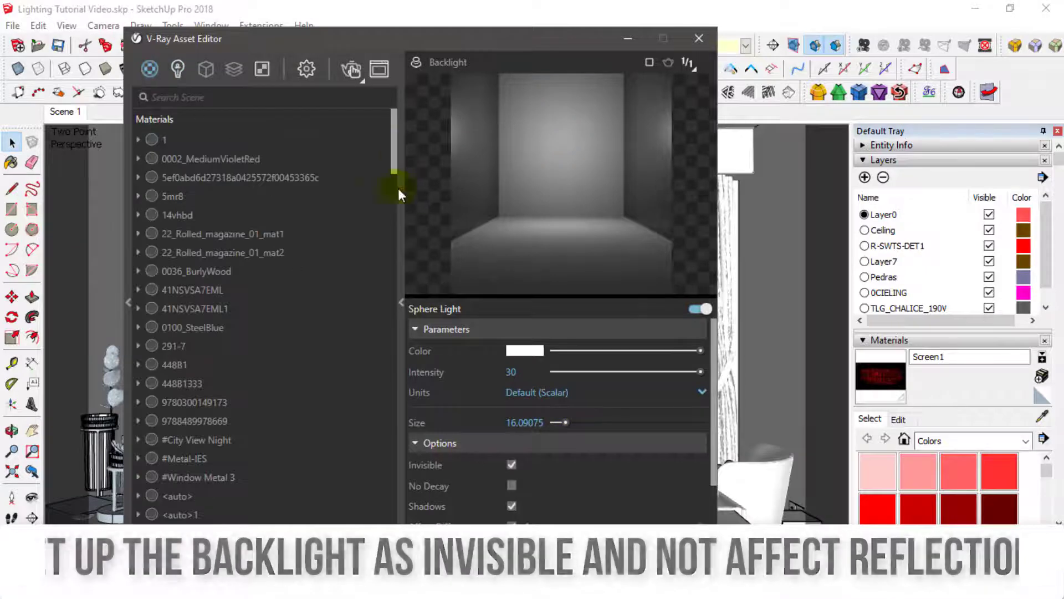
drag(398, 188, 388, 341)
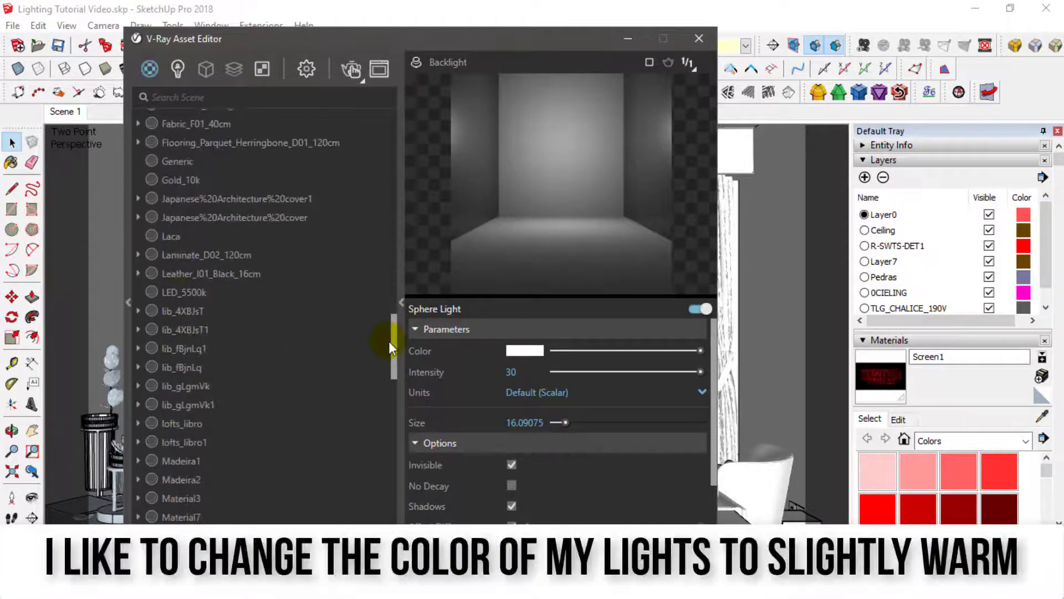
click(184, 288)
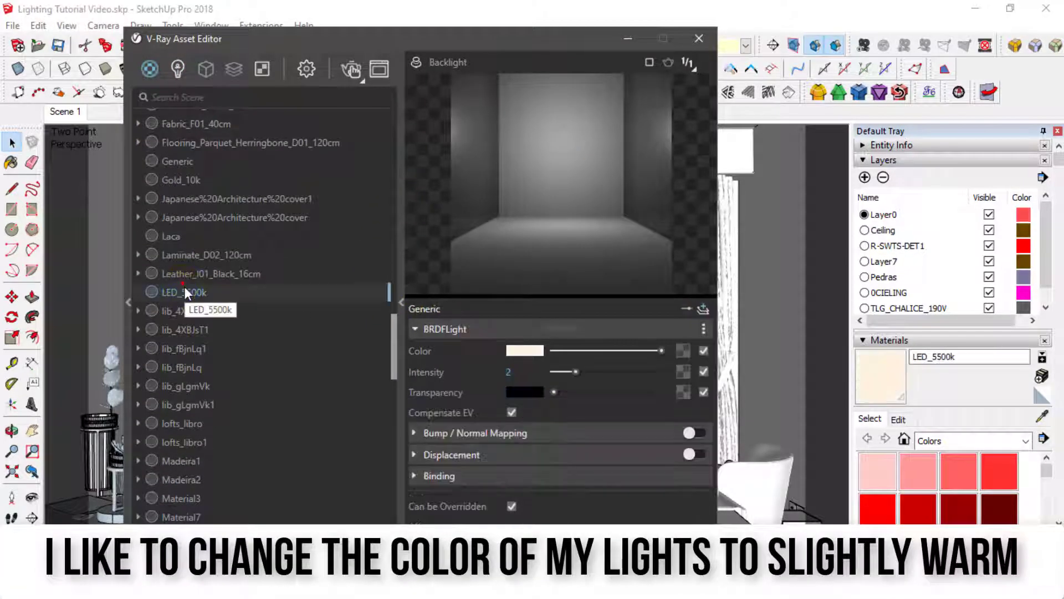
click(531, 360)
click(178, 70)
click(223, 141)
right_click(521, 351)
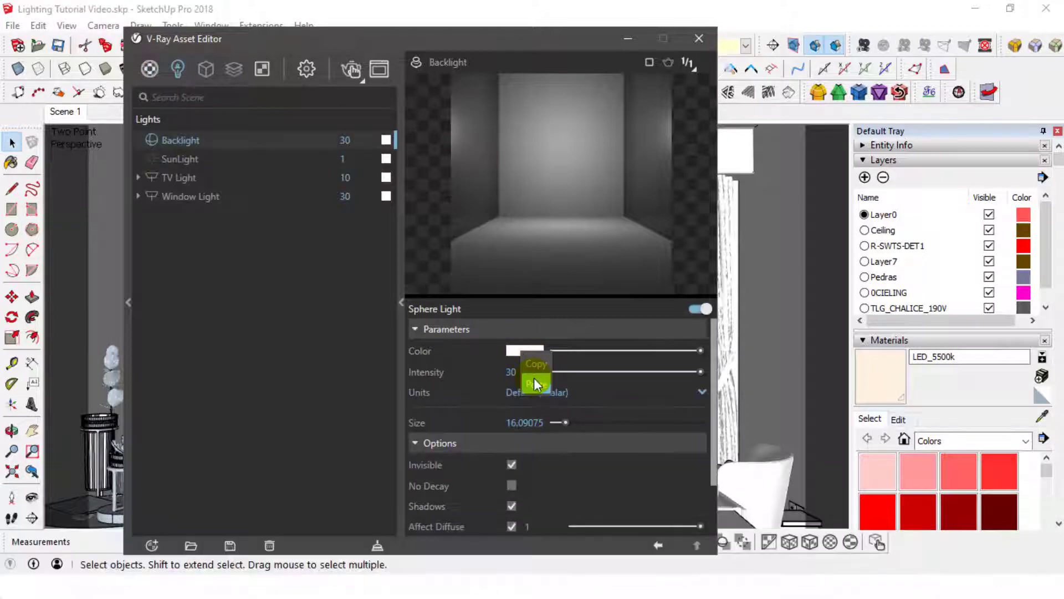
click(533, 378)
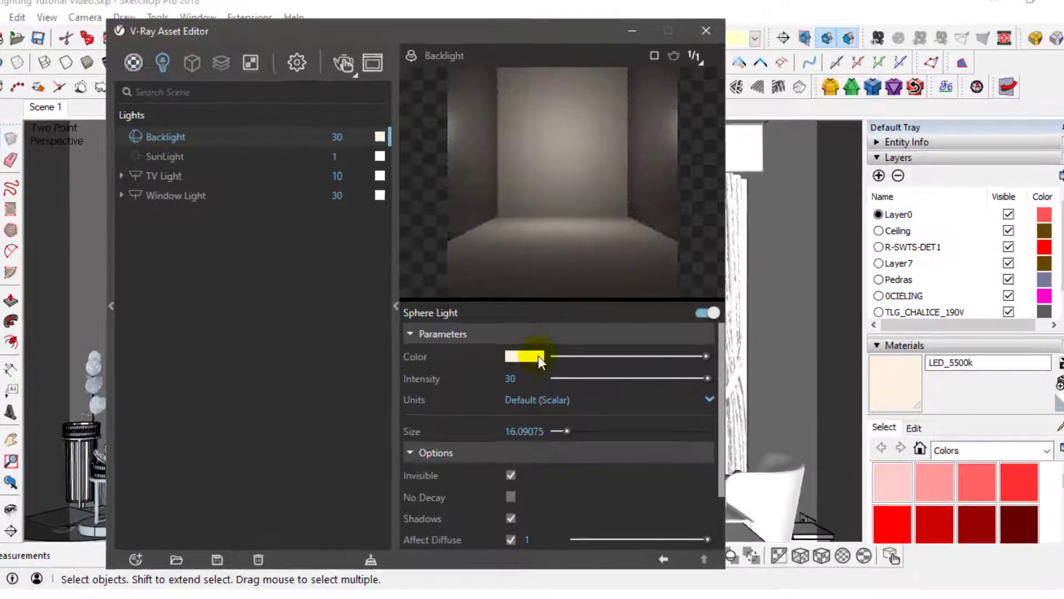
- Store the Backlight's warm color in the first custom swatch of the Color Picker and save the model
click(527, 350)
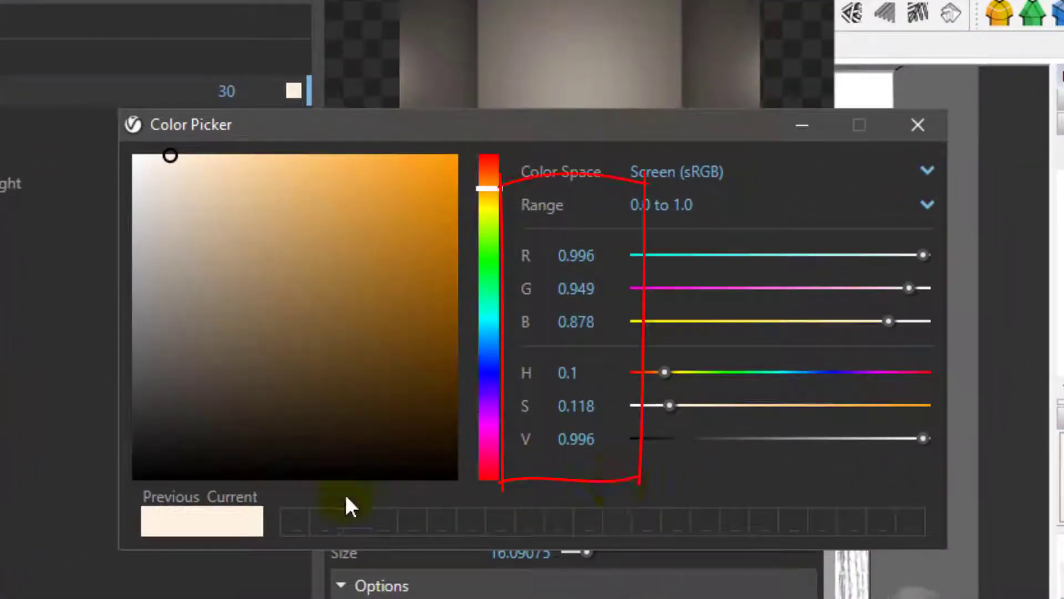
click(295, 522)
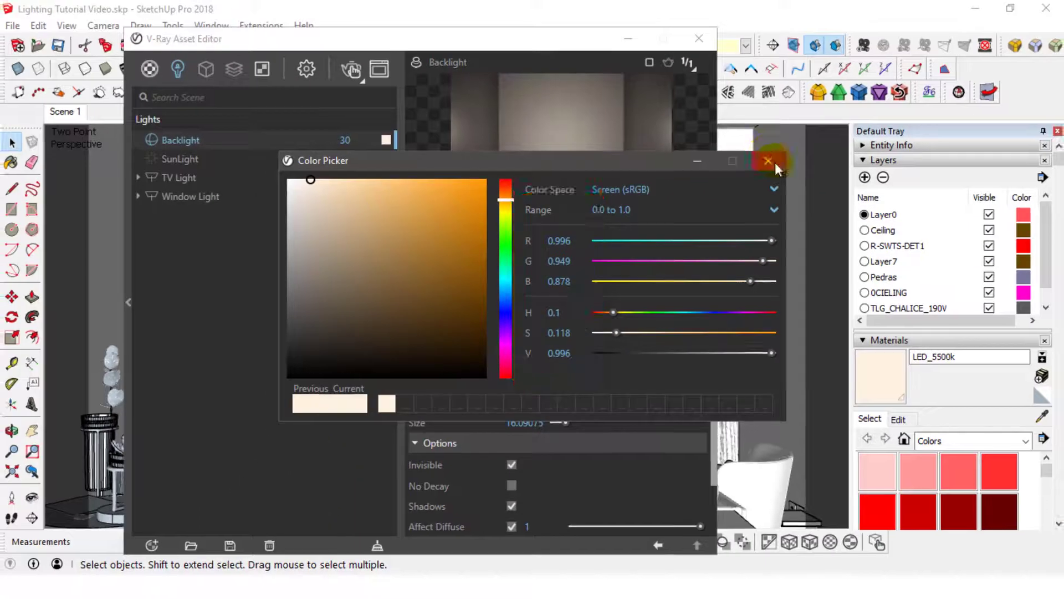
click(824, 146)
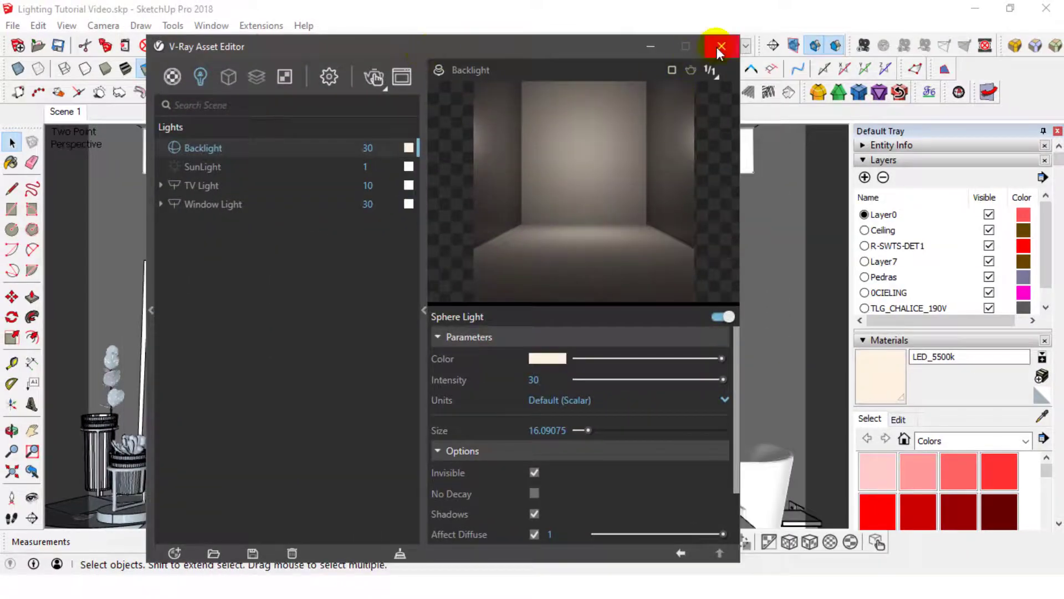
click(718, 49)
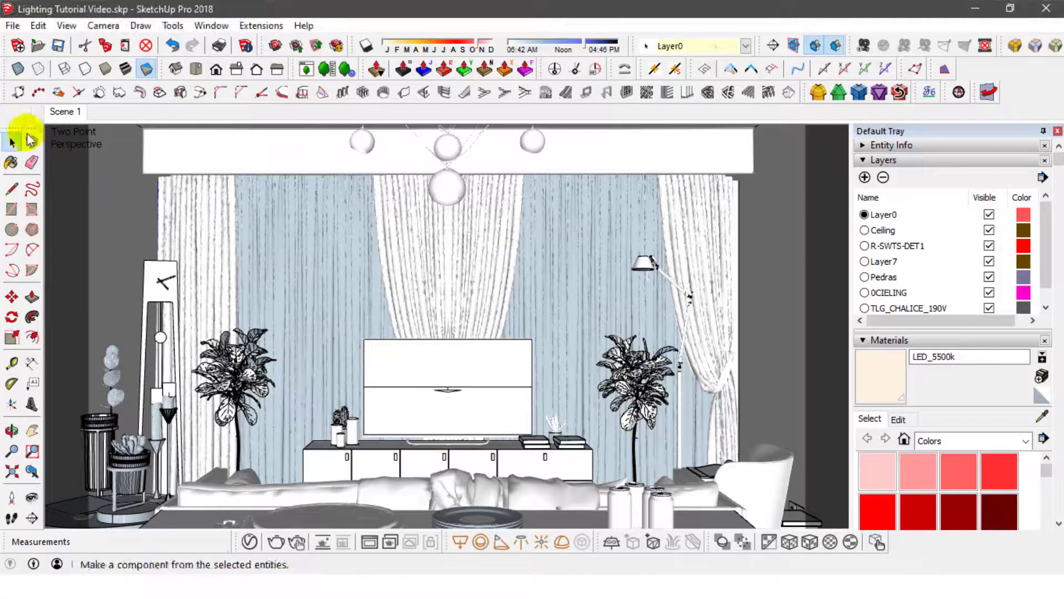
click(57, 45)
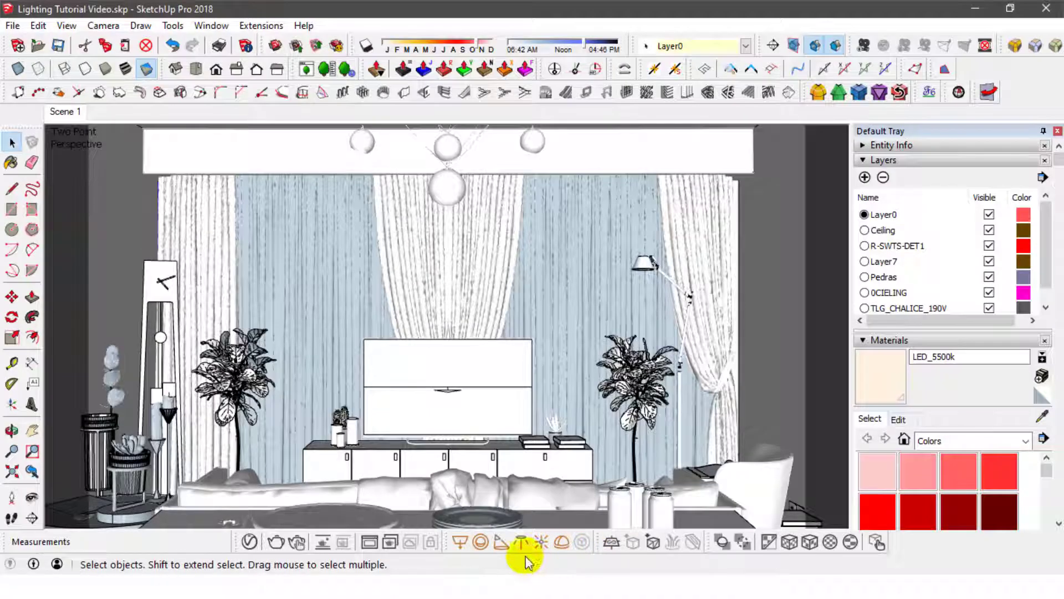
- Place a V-Ray spot light inside the shade of the floor lamp, pointing down, and return to Scene 1
click(521, 541)
scroll(644, 269, up, 6)
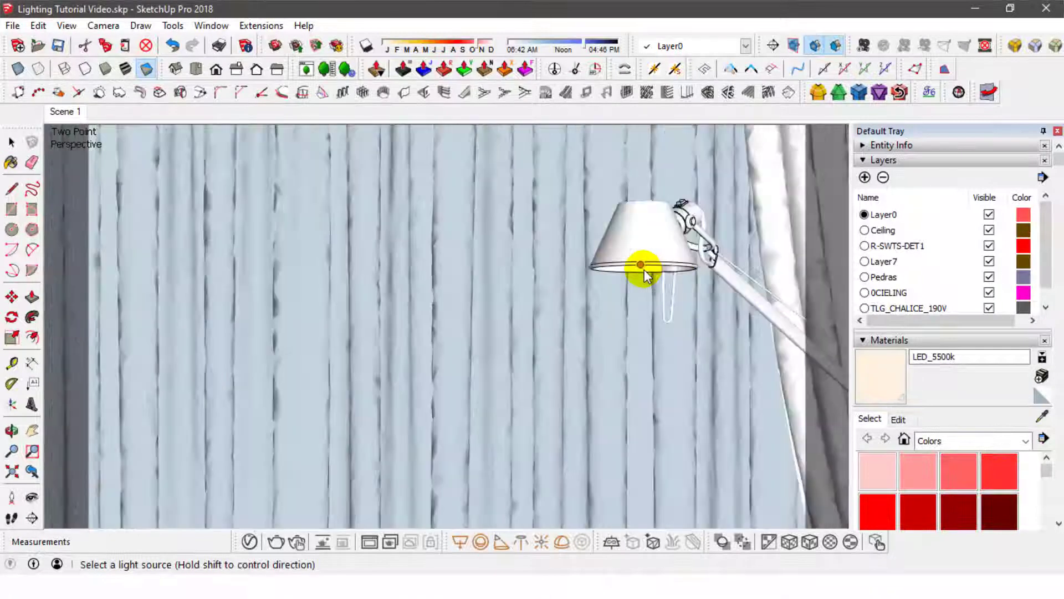
middle_drag(644, 270, 494, 304)
click(494, 305)
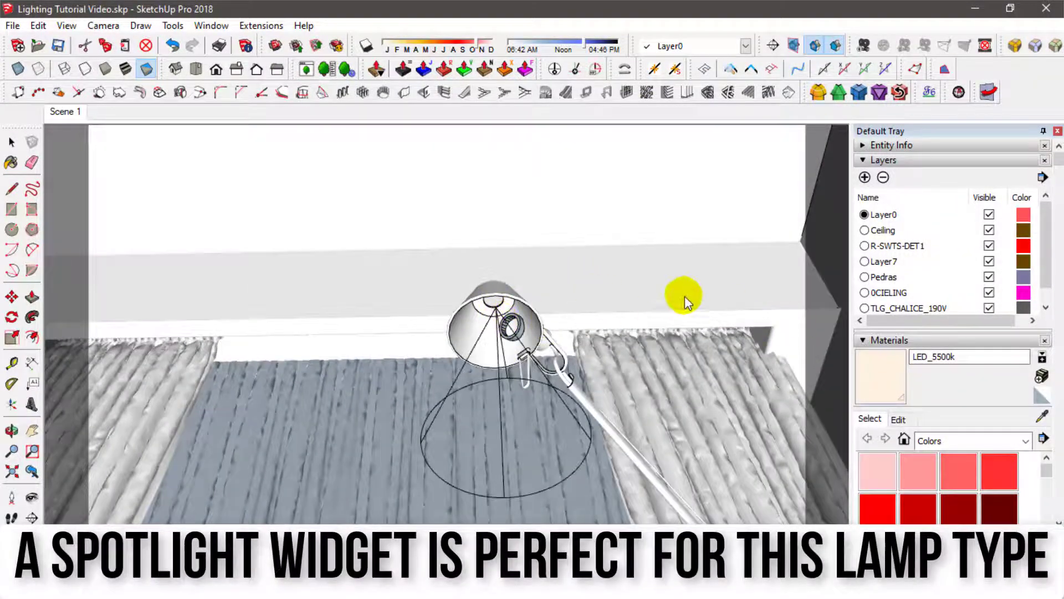
middle_drag(685, 302, 551, 337)
click(64, 111)
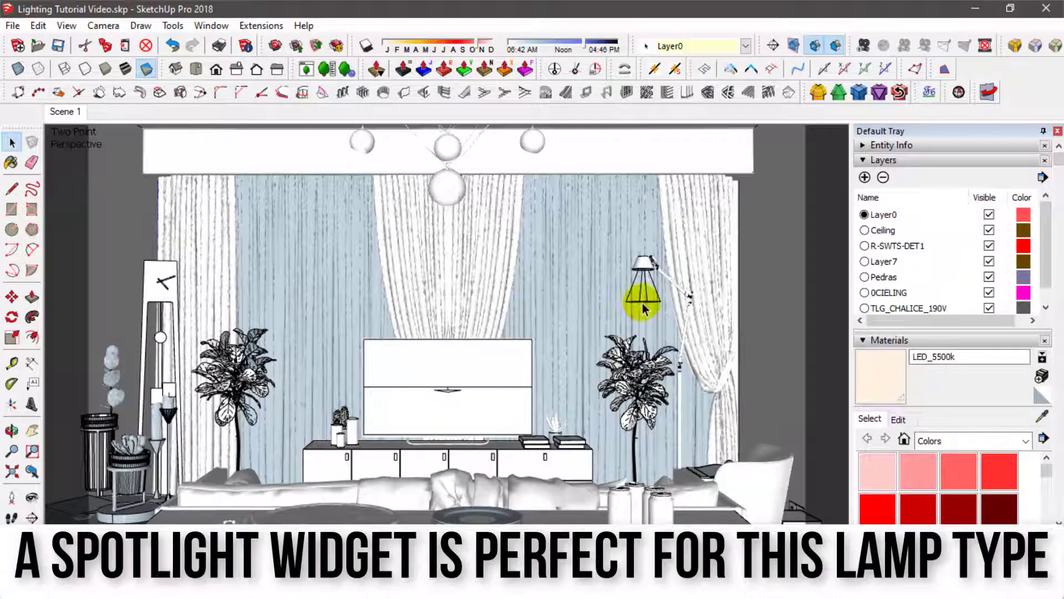
- Select the lamp's spot light and rename it as Lamp Light in the V-Ray Asset Editor
click(643, 307)
click(255, 542)
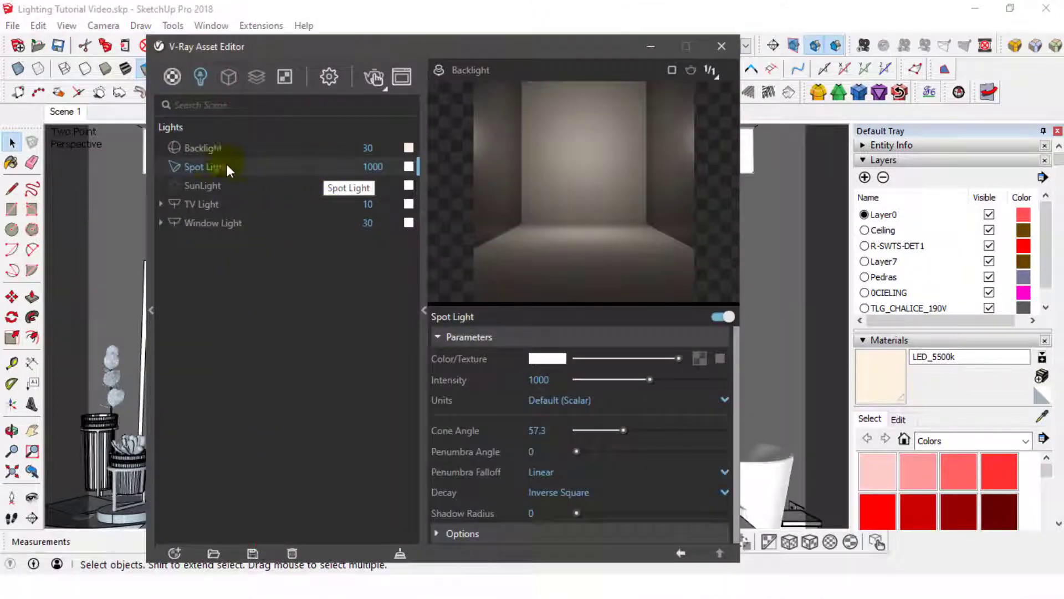
drag(203, 167, 157, 166)
text(Lamp)
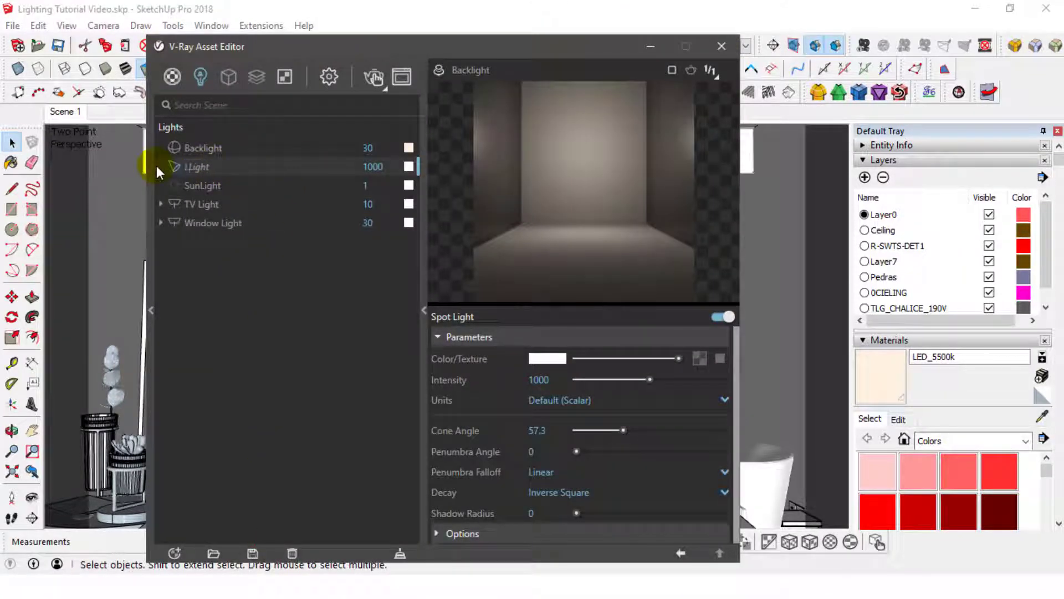
- Apply the stored warm swatch as the Lamp Light's color and refresh its preview
click(408, 167)
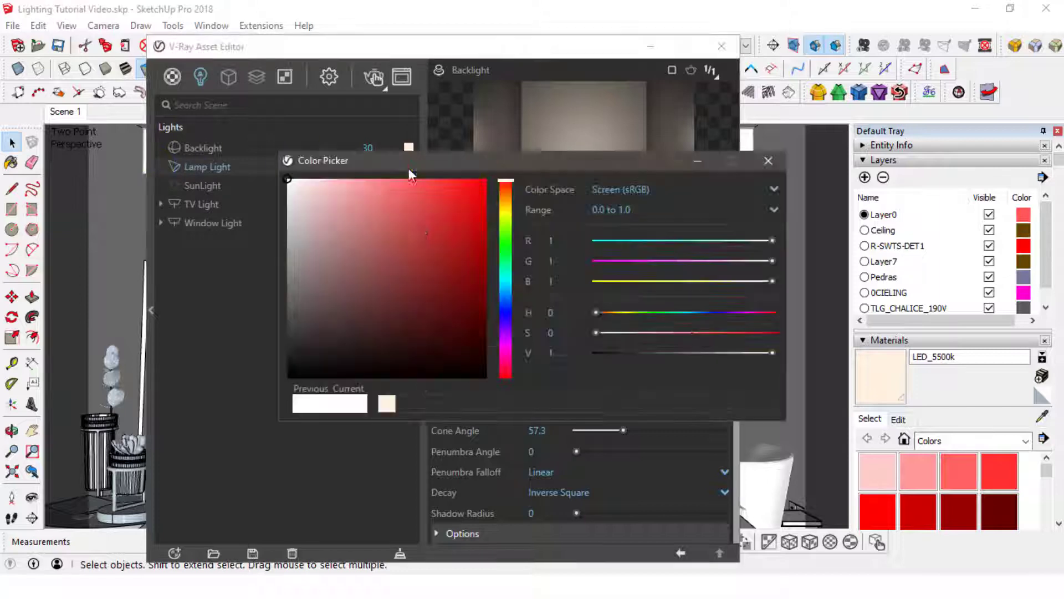
click(386, 404)
click(768, 162)
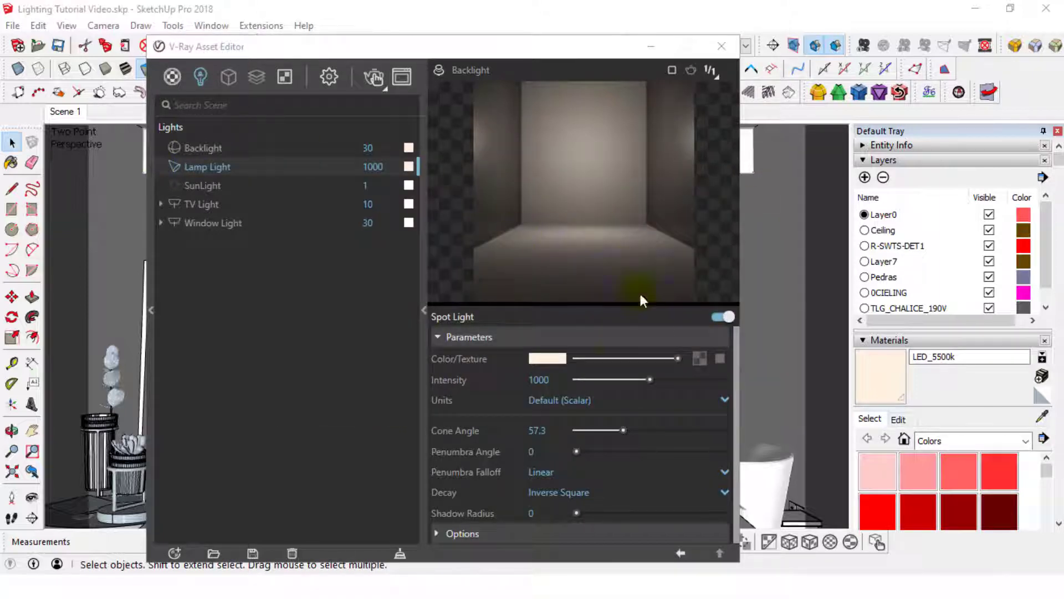
click(438, 71)
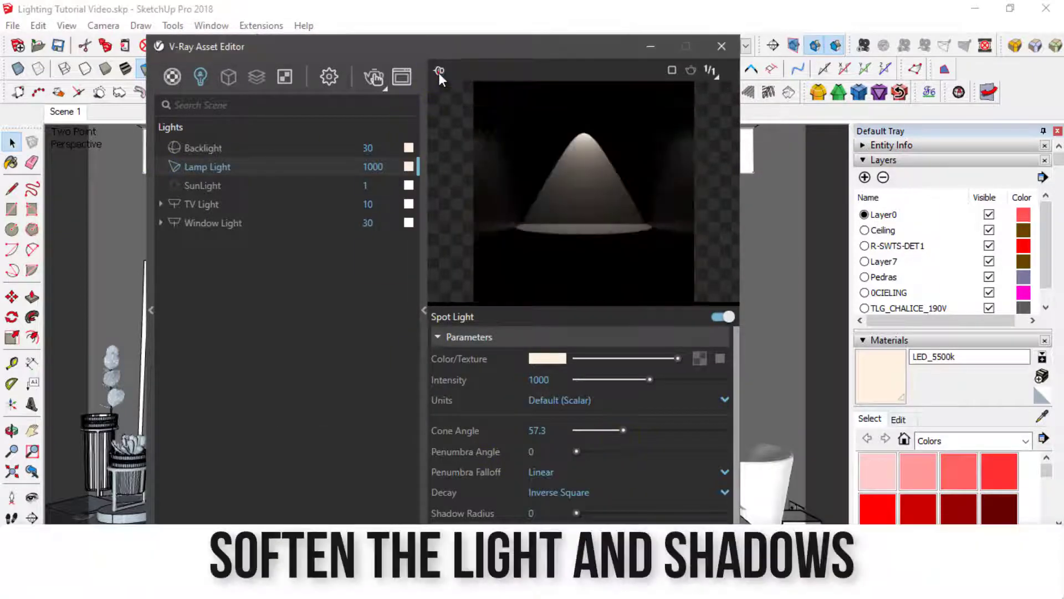
- Set the Lamp Light's penumbra angle to about 38.39 and its penumbra falloff to Smooth Cubic, keeping Inverse Square decay
drag(577, 451, 608, 451)
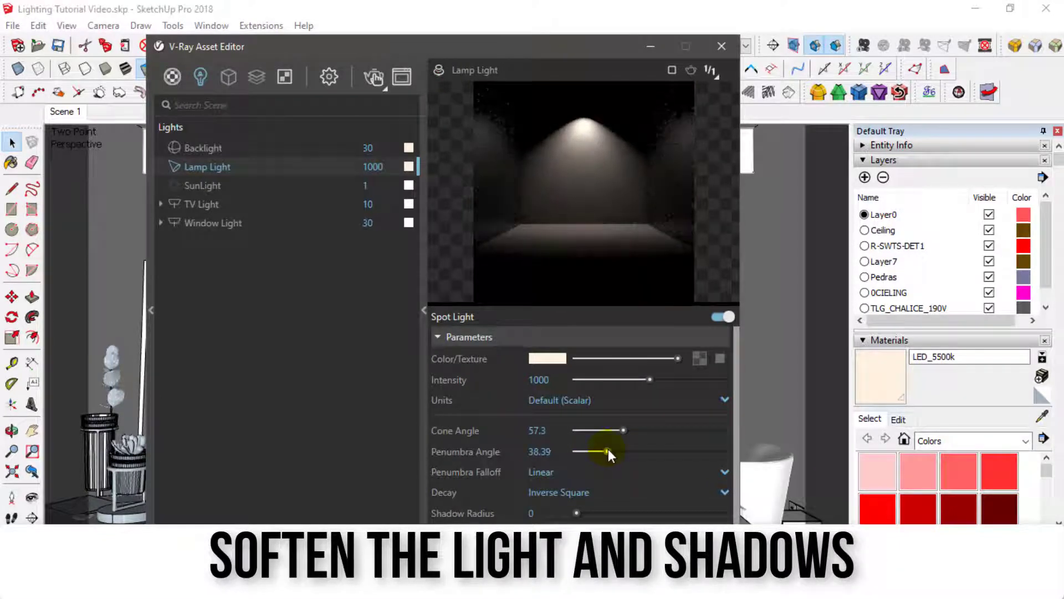
click(540, 471)
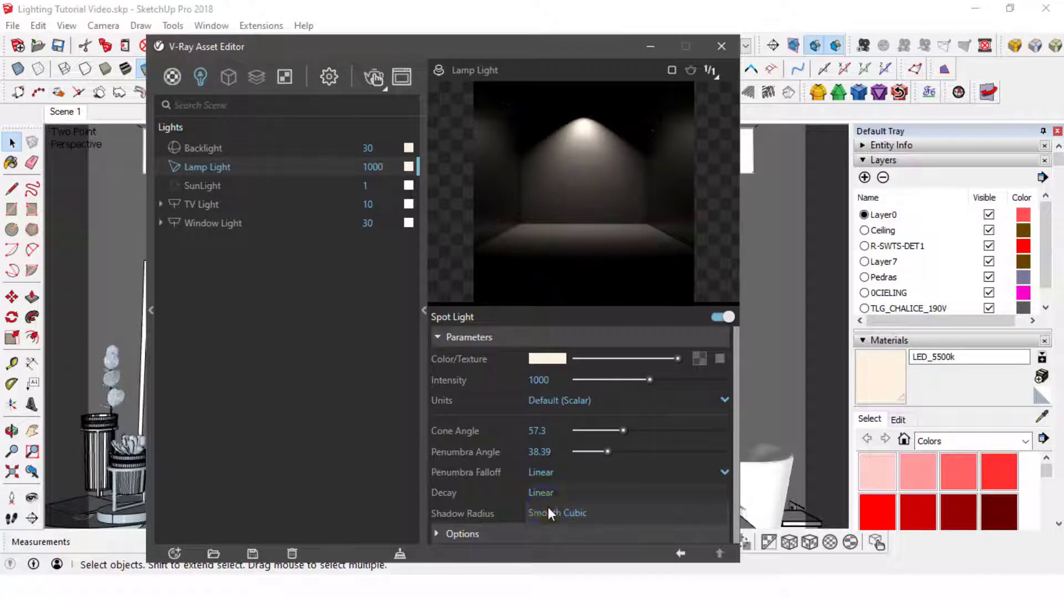
click(548, 508)
click(550, 492)
click(550, 491)
- Set the Lamp Light's shadow radius to 3 and expand its options
drag(538, 512, 513, 508)
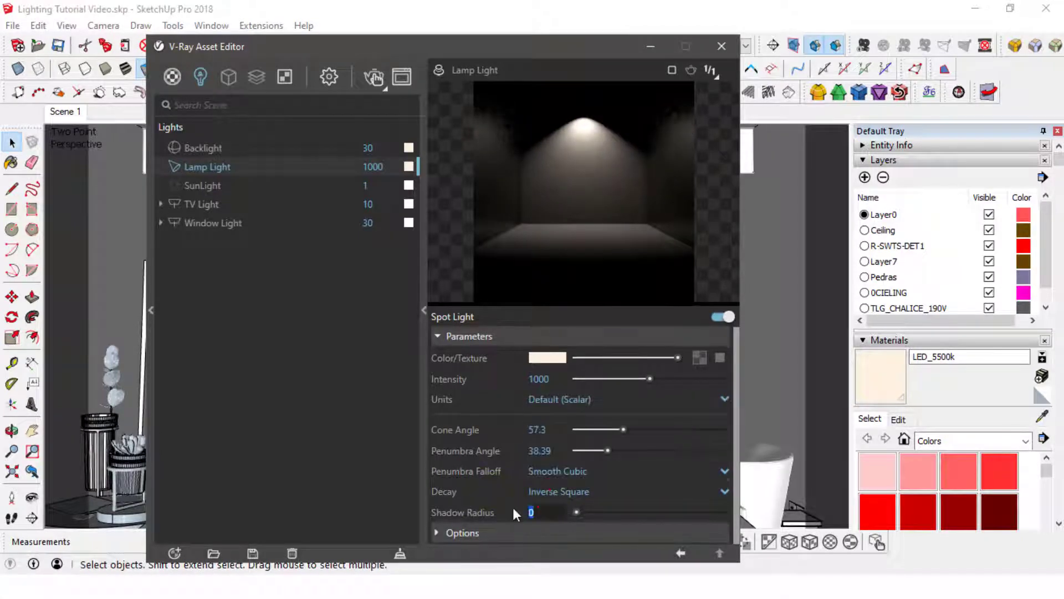
text(3)
key(Return)
click(511, 531)
scroll(510, 516, down, 3)
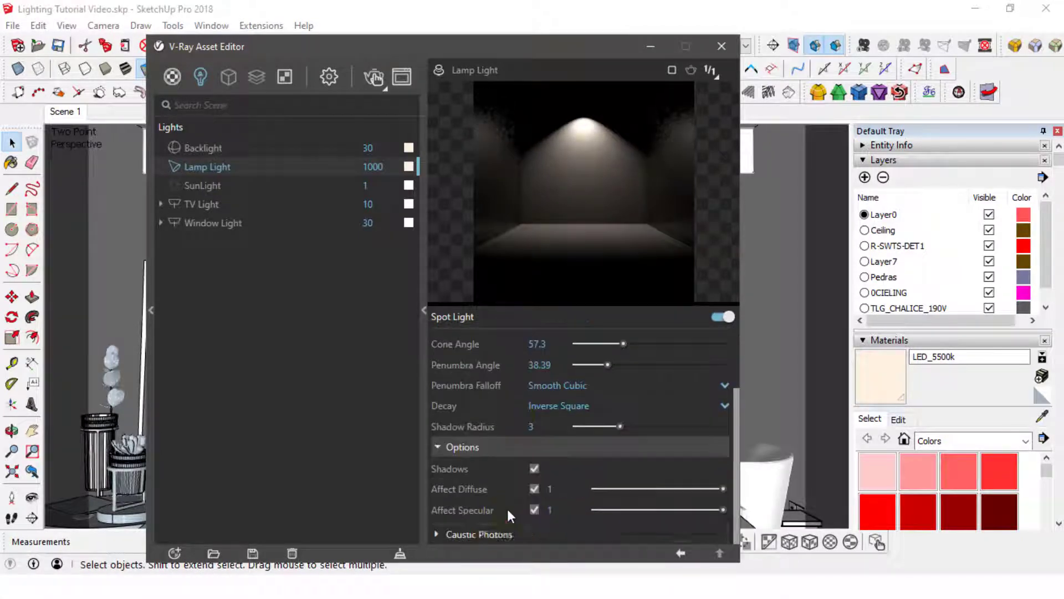
- Close the lamp light's settings and open the ceiling downlight component for editing
scroll(646, 380, up, 3)
click(721, 46)
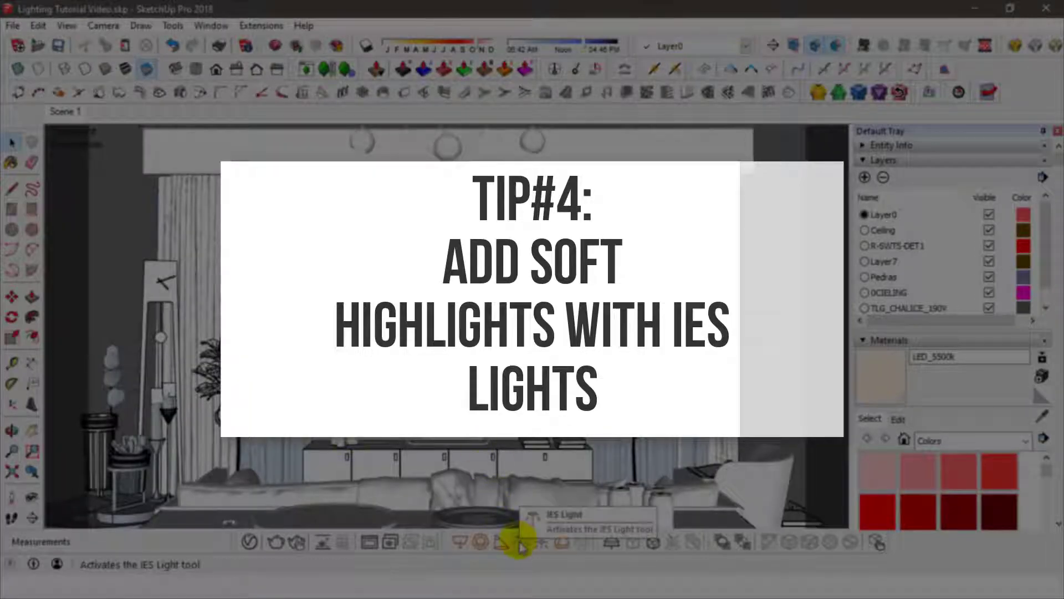
click(32, 497)
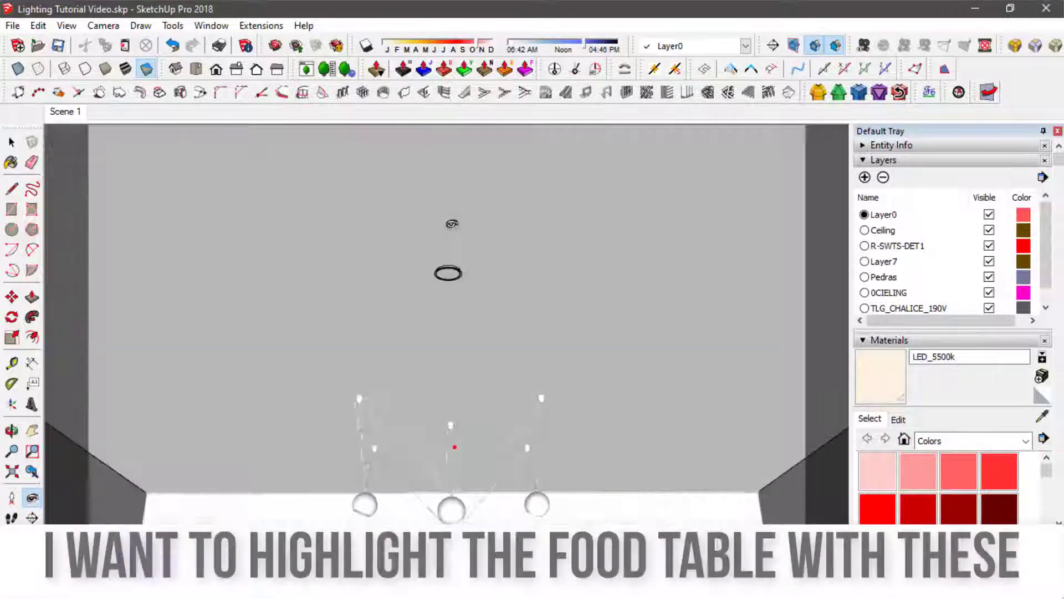
mouse_move(451, 224)
mouse_down()
mouse_move(301, 257)
mouse_move(589, 245)
mouse_move(451, 221)
mouse_up()
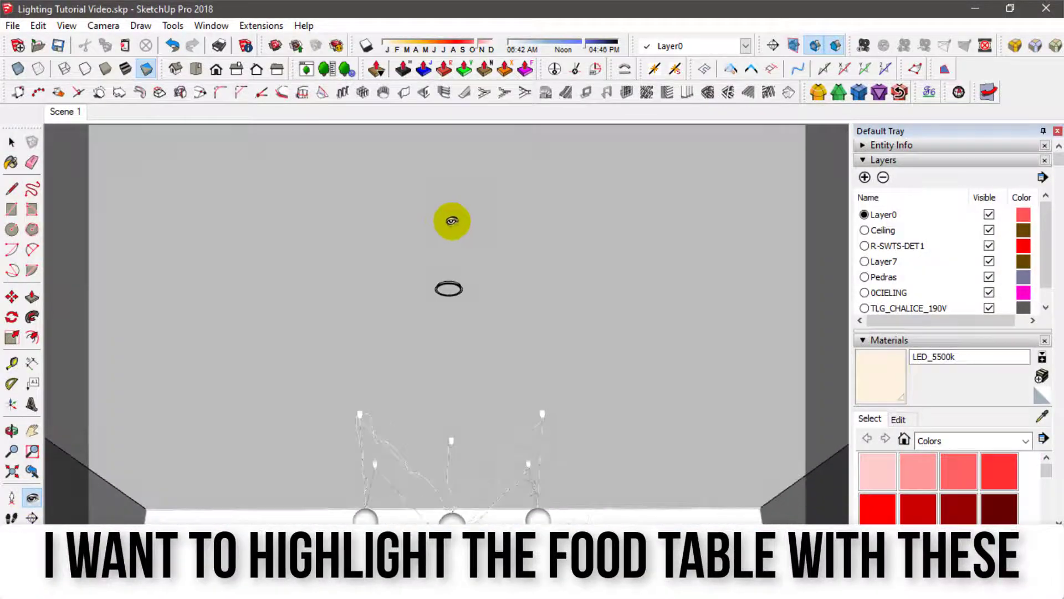
double_click(446, 289)
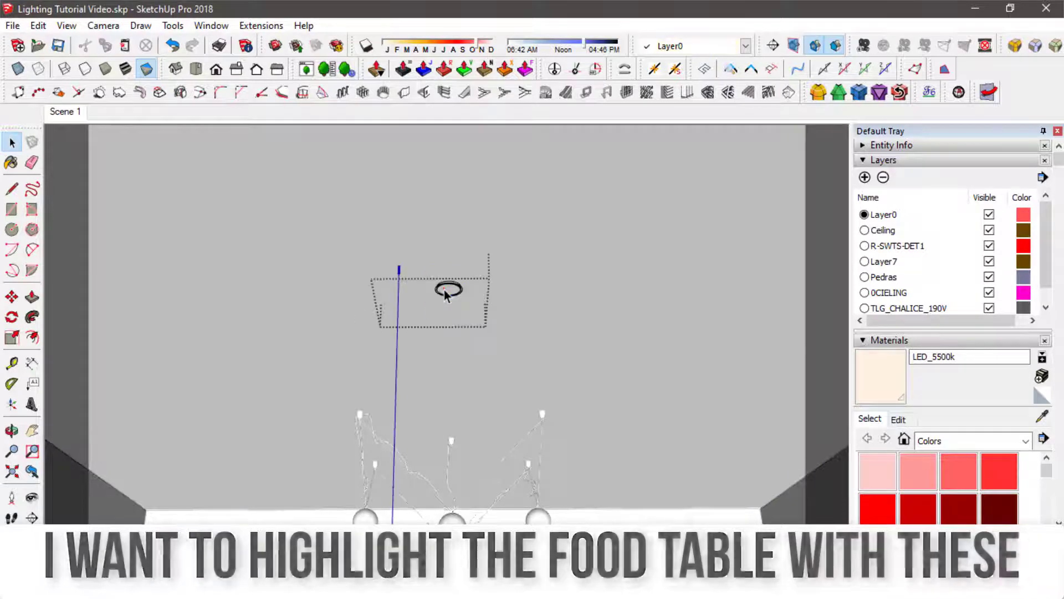
- Place an IES light using the Spotlights.ies file at the ceiling downlight, inside its component
click(32, 498)
drag(616, 341, 592, 355)
click(521, 541)
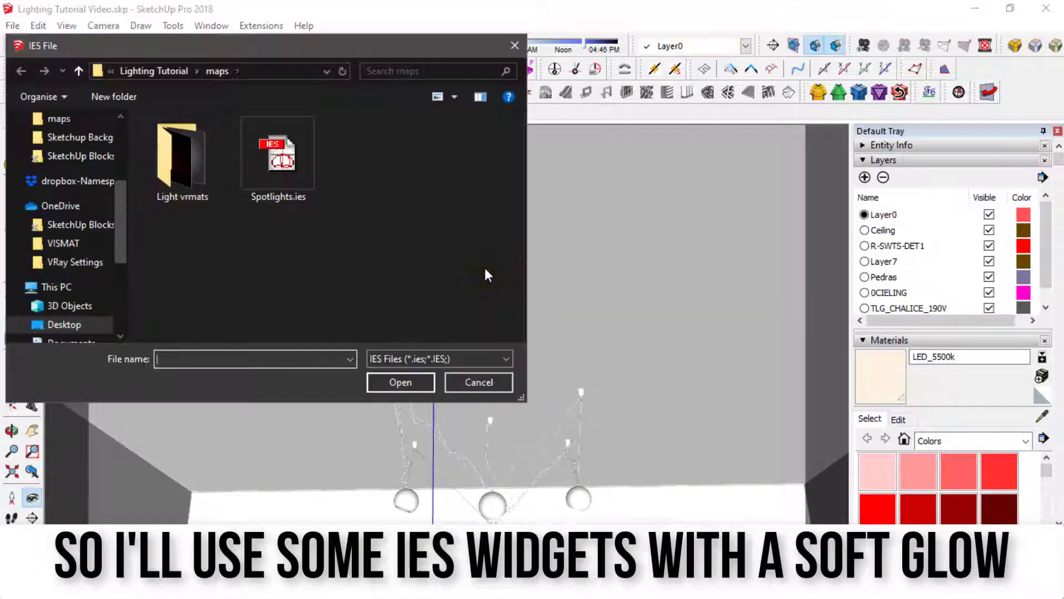
click(291, 179)
click(396, 379)
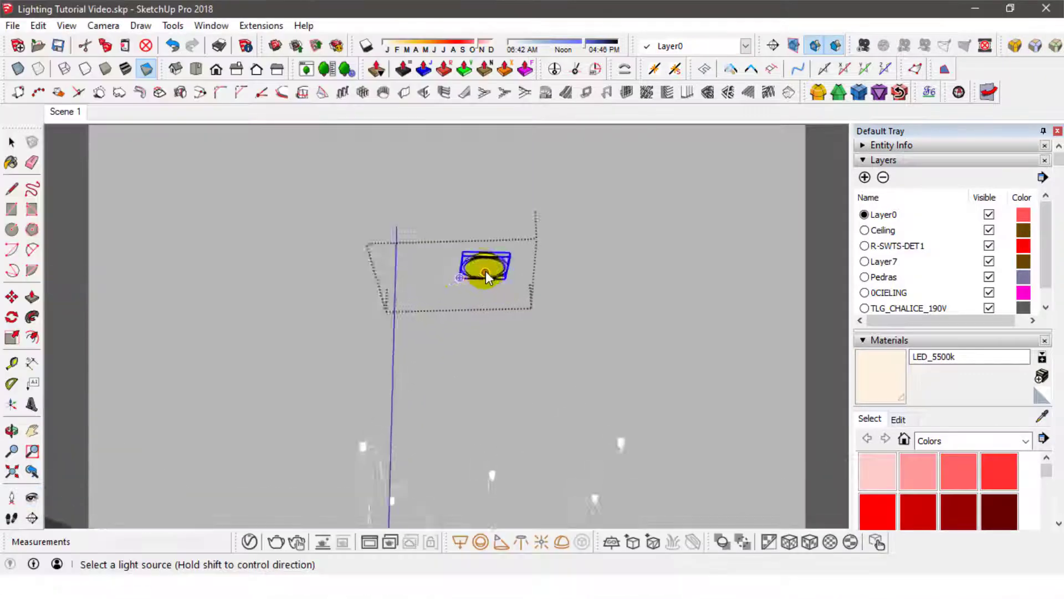
scroll(486, 271, up, 5)
click(11, 142)
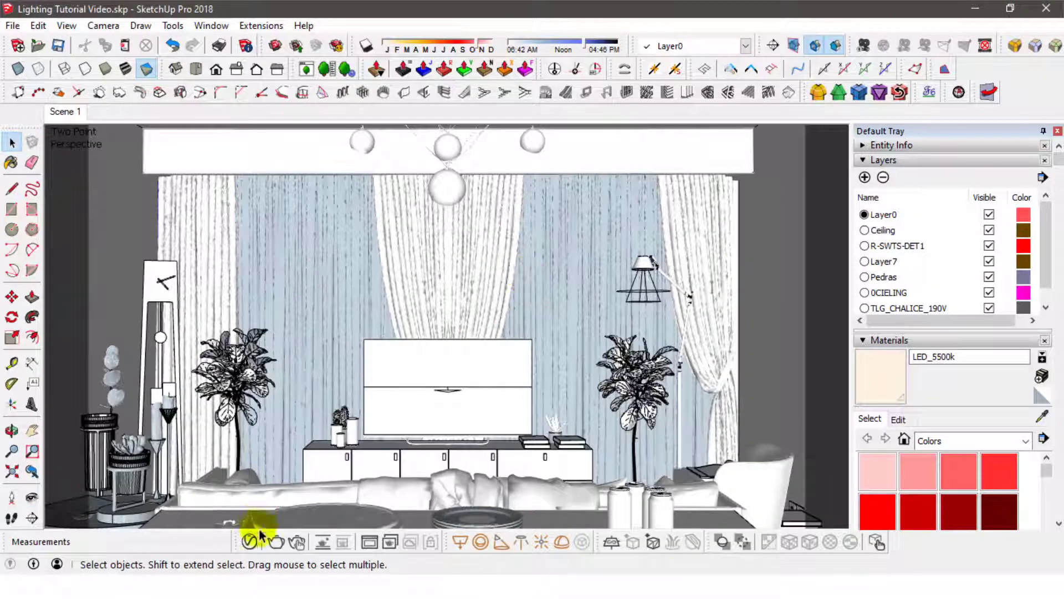
- Select the IES Light in the V-Ray Asset Editor, apply the stored warm swatch as its color and refresh its preview
click(257, 533)
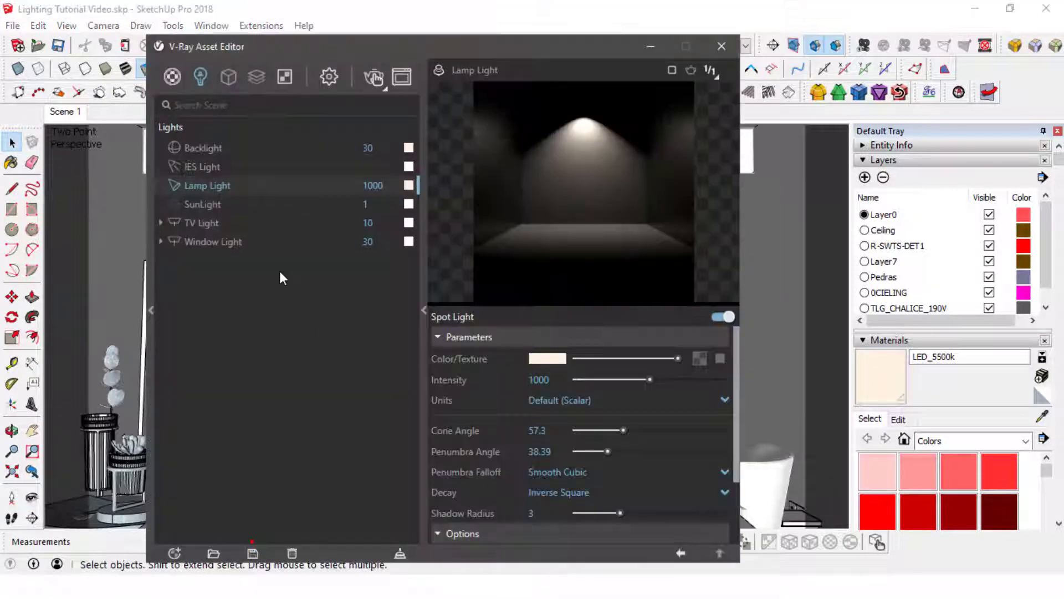
click(209, 166)
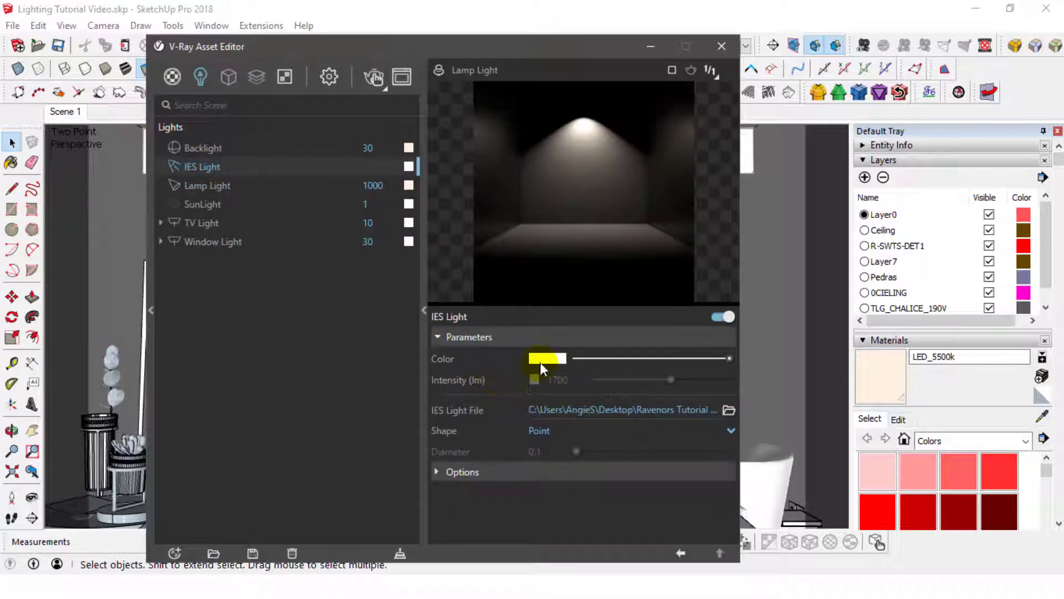
click(540, 358)
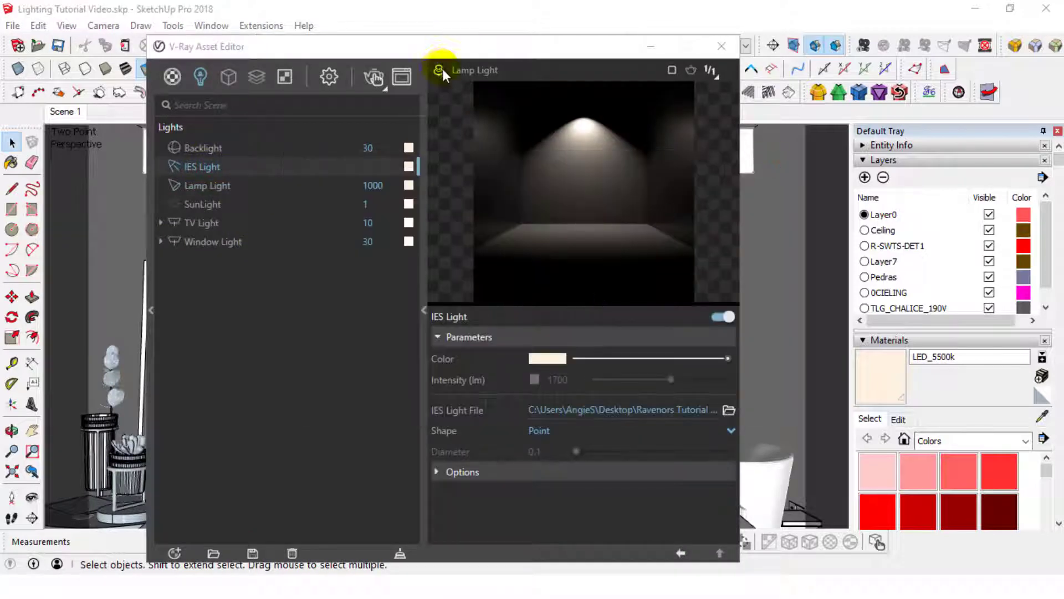
click(438, 70)
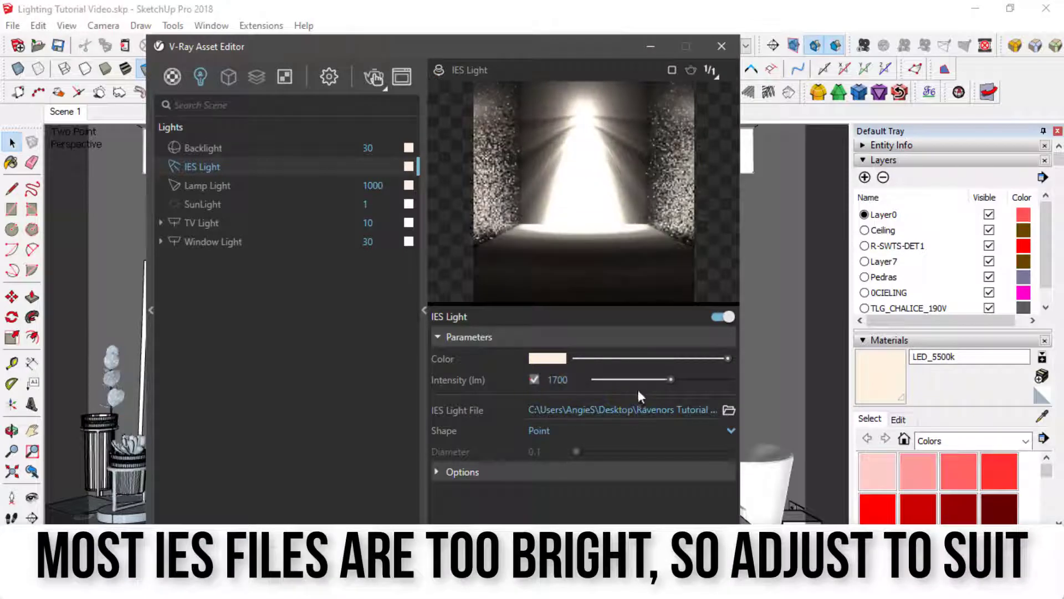
- Enable the IES Light's own intensity value and set it to 10 lm
drag(670, 381, 541, 381)
click(554, 380)
text(3010)
key(Return)
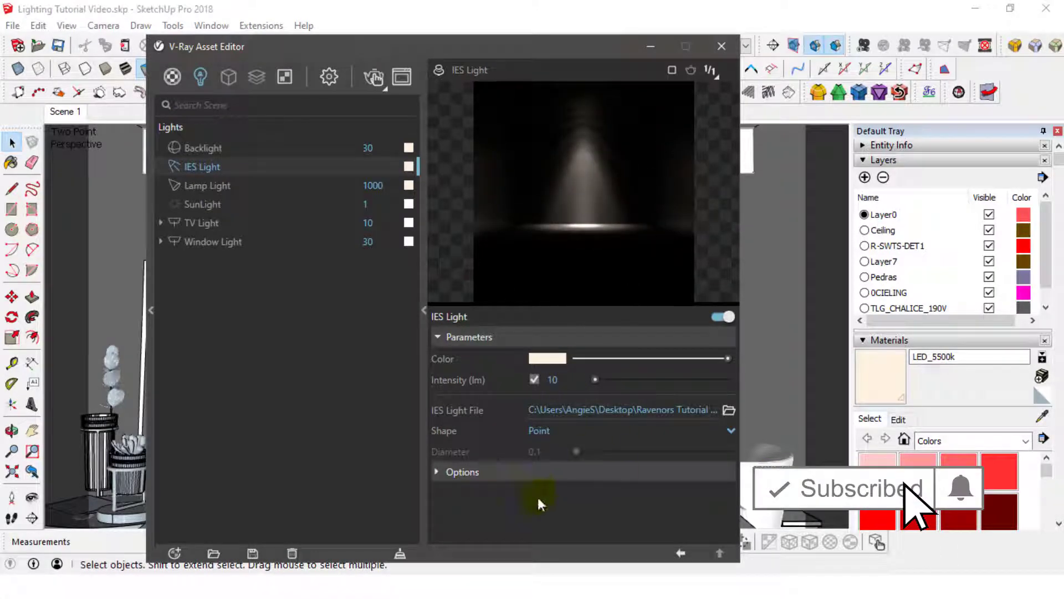
- Set the IES Light's shape to From IES File, check its options and close the V-Ray Asset Editor
click(543, 431)
click(543, 447)
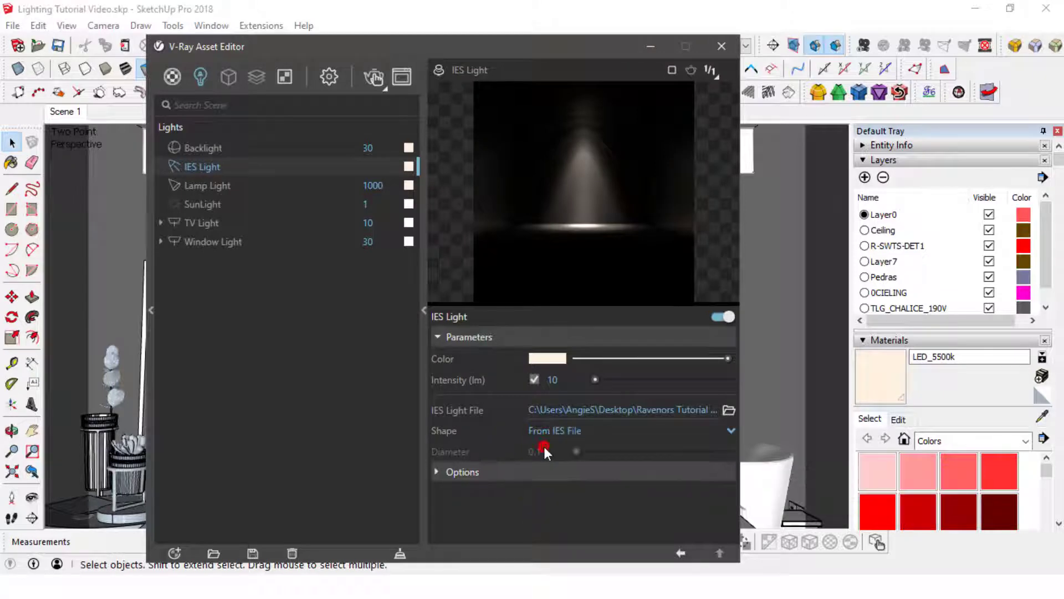
click(477, 473)
click(461, 473)
click(721, 46)
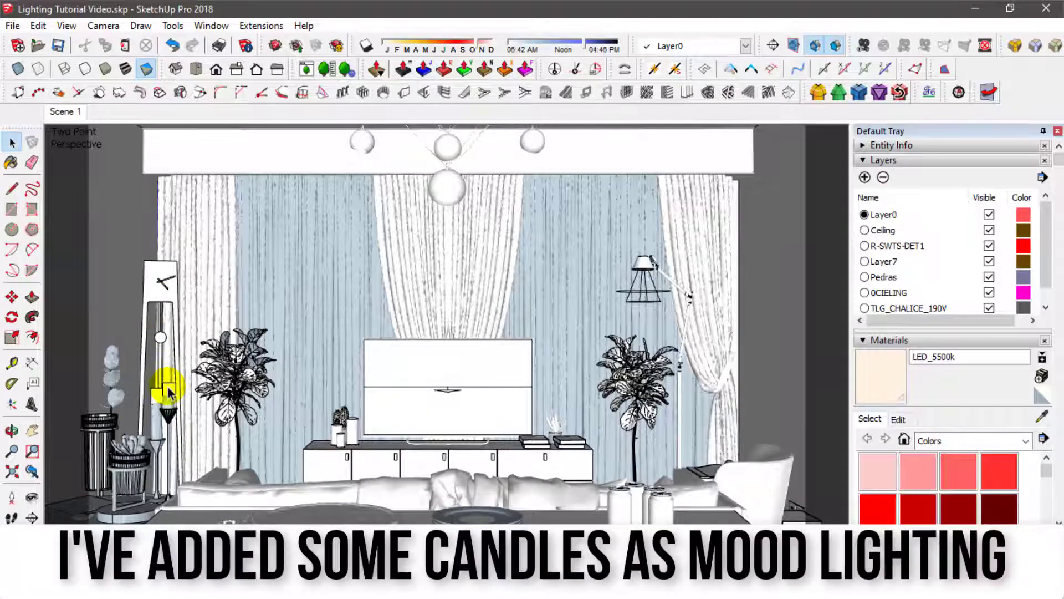
- Open the flame component of the front candle beside the clock for editing
scroll(169, 393, up, 5)
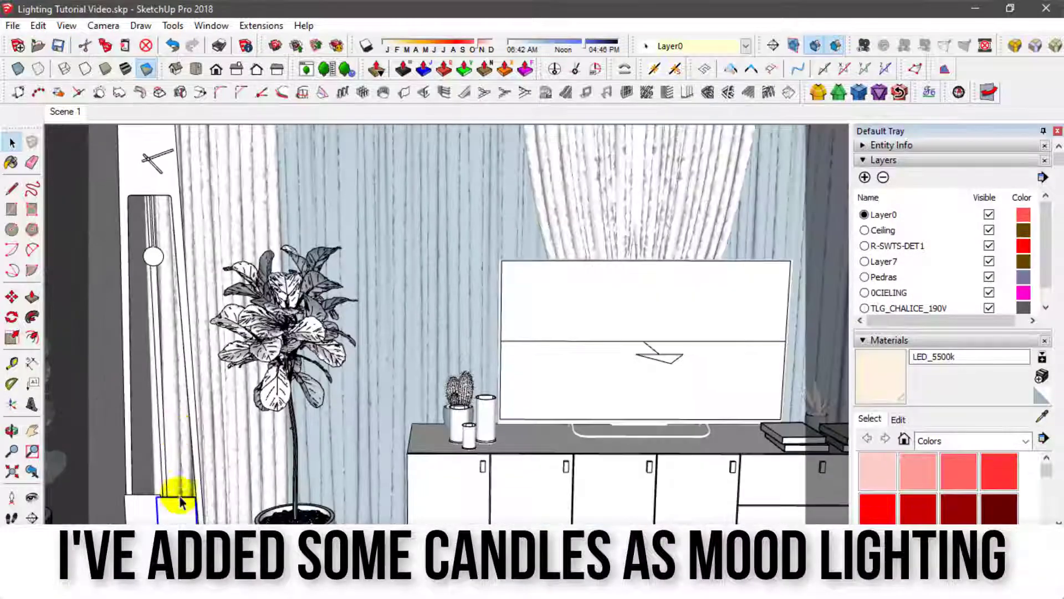
shift+middle_drag(182, 507, 273, 414)
scroll(273, 415, up, 1)
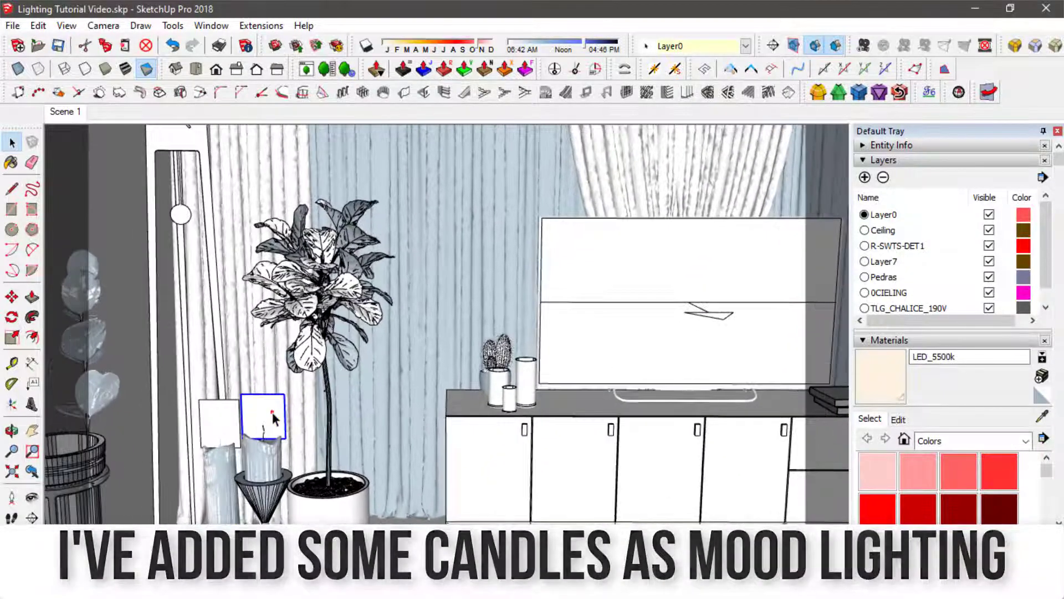
double_click(273, 414)
click(272, 414)
double_click(272, 414)
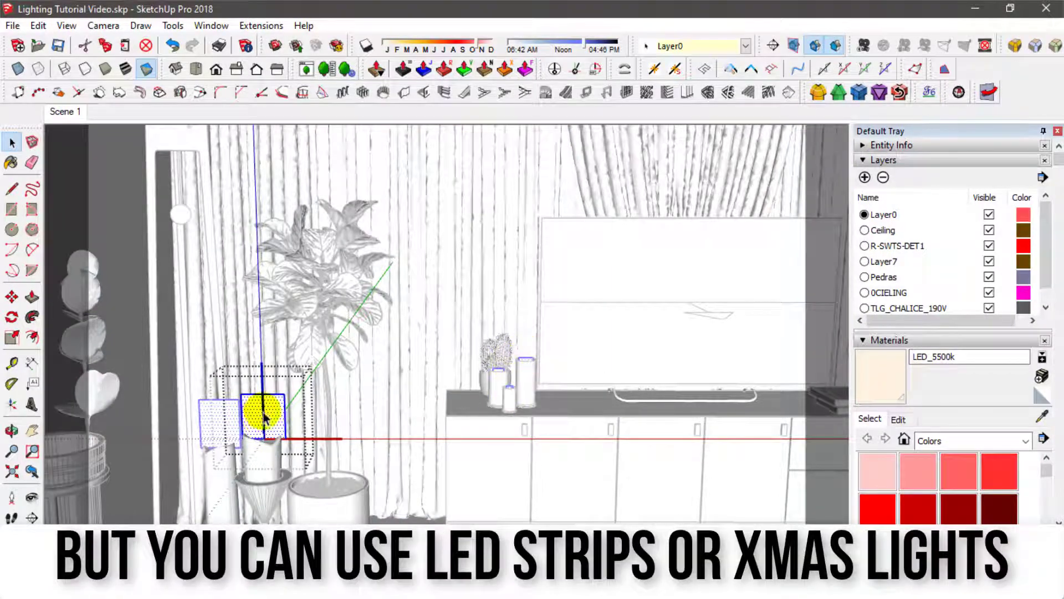
- Place a V-Ray omni light on the flame plane inside the candle component
middle_drag(268, 440, 275, 491)
key(ctrl+v)
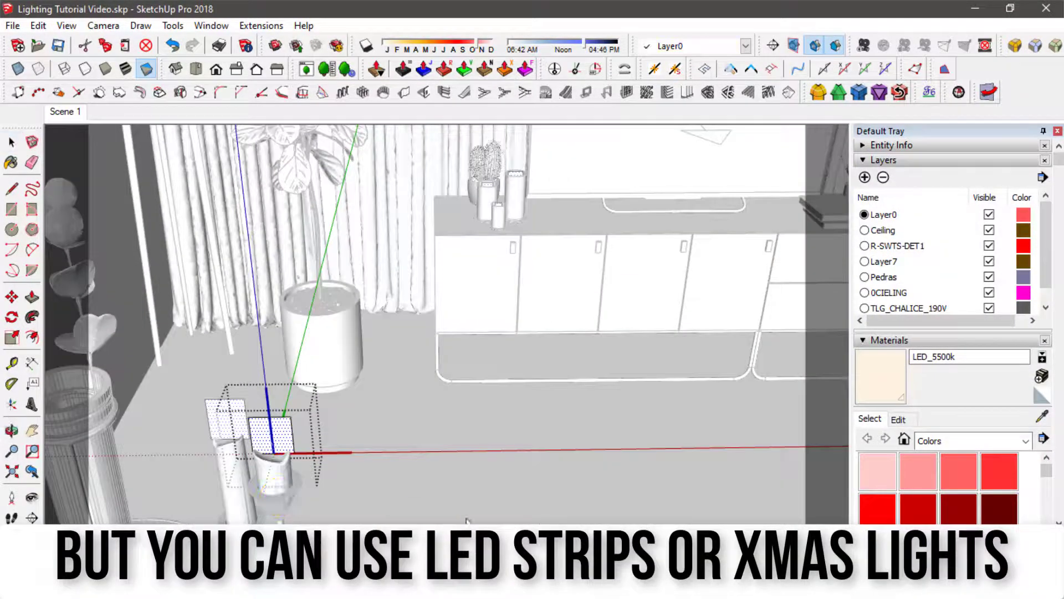
click(273, 446)
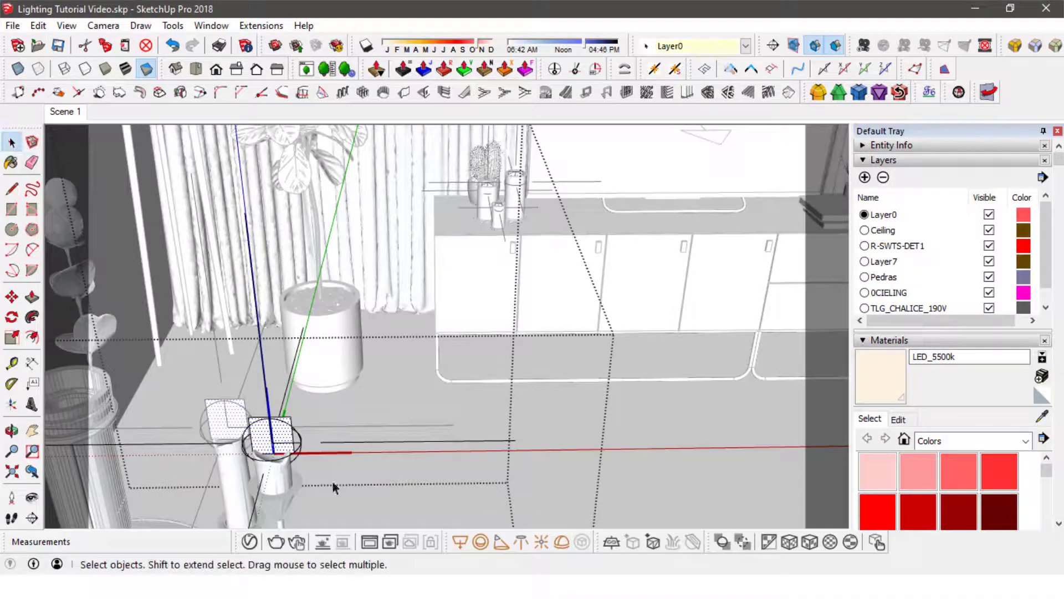
- Select the candle's omni light and scale it down, first by 0.50 and again by about 0.13
click(365, 443)
scroll(366, 444, down, 3)
middle_drag(365, 444, 347, 373)
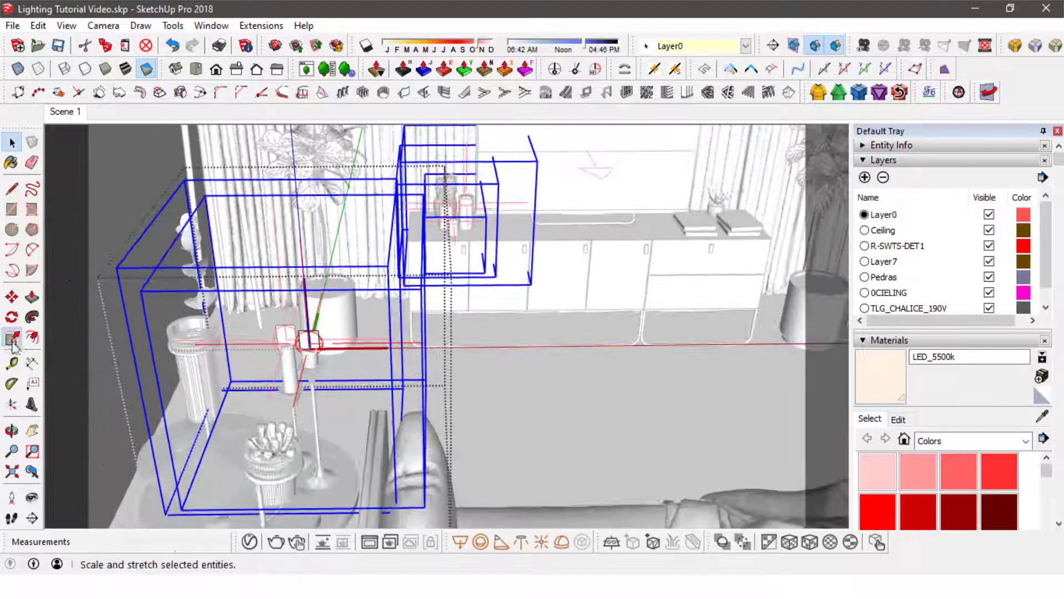
click(12, 337)
drag(314, 436, 308, 343)
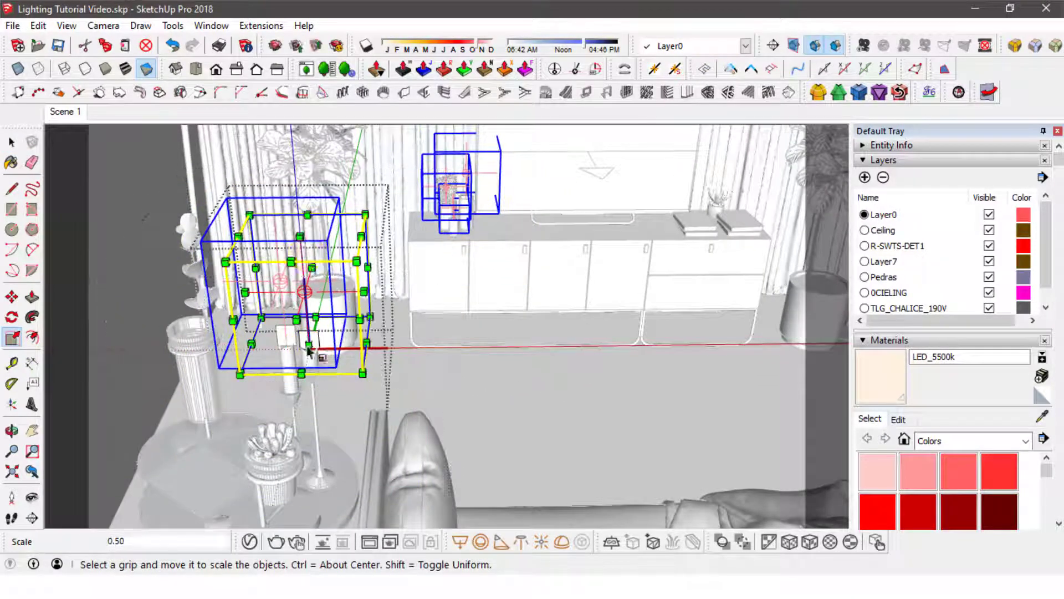
drag(299, 238, 304, 332)
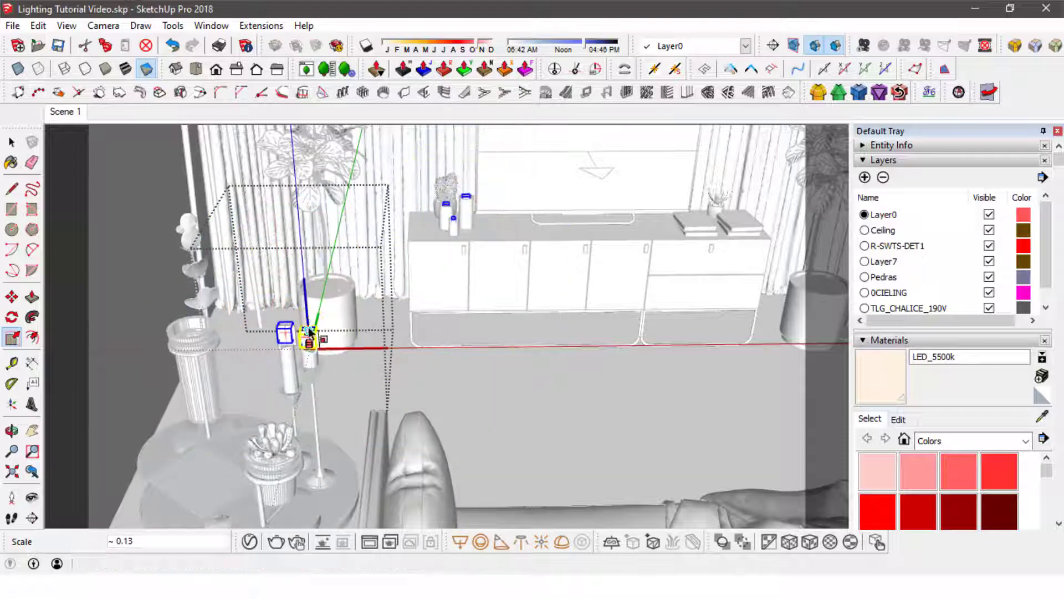
- Scale the omni light down further until it is clearly narrower than the candle's flame plane
click(12, 142)
scroll(309, 332, up, 5)
shift+middle_drag(308, 340, 417, 343)
key(s)
drag(399, 335, 398, 282)
shift+middle_drag(400, 283, 394, 407)
- Move the omni light vertically so it sits just above the flame plane
key(m)
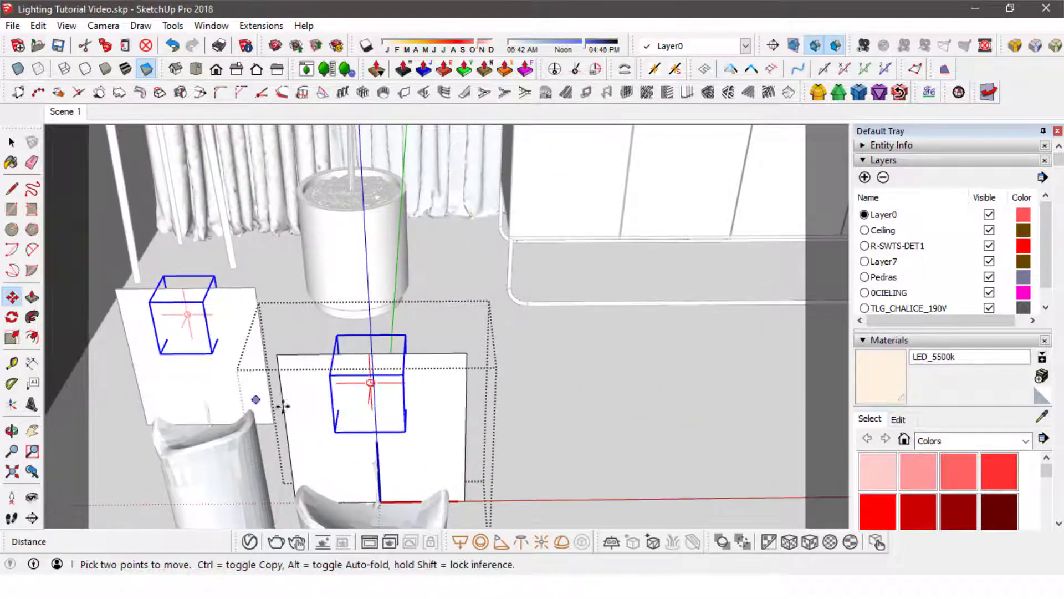
click(371, 410)
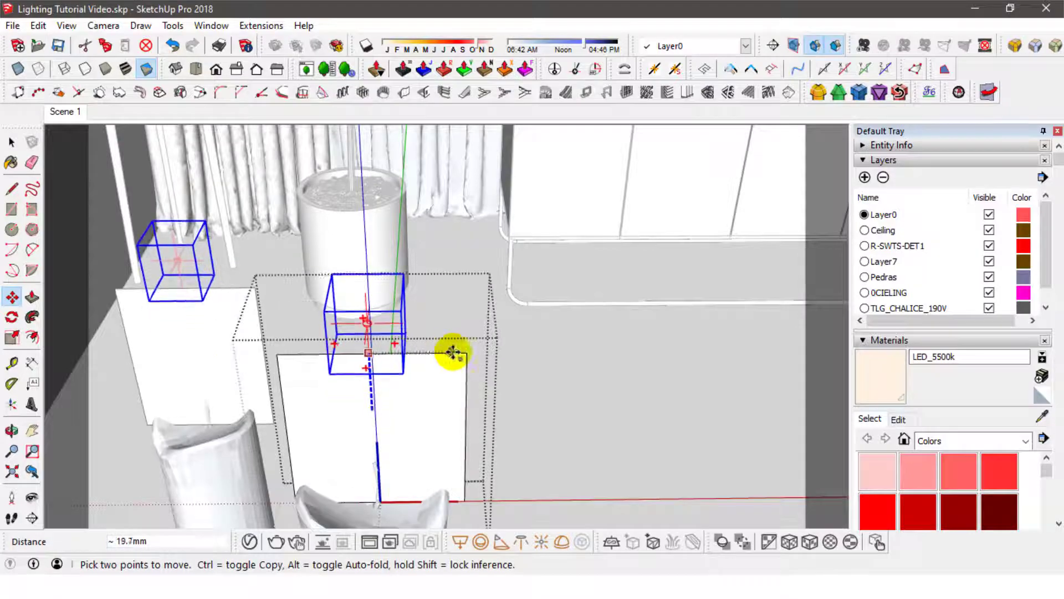
middle_drag(464, 351, 404, 351)
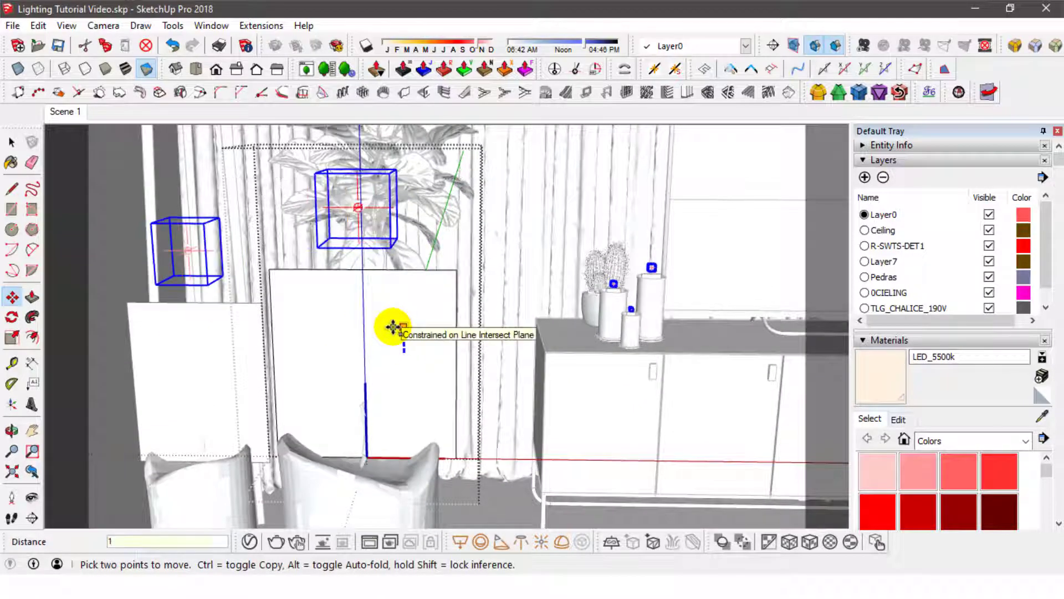
click(396, 327)
key(space)
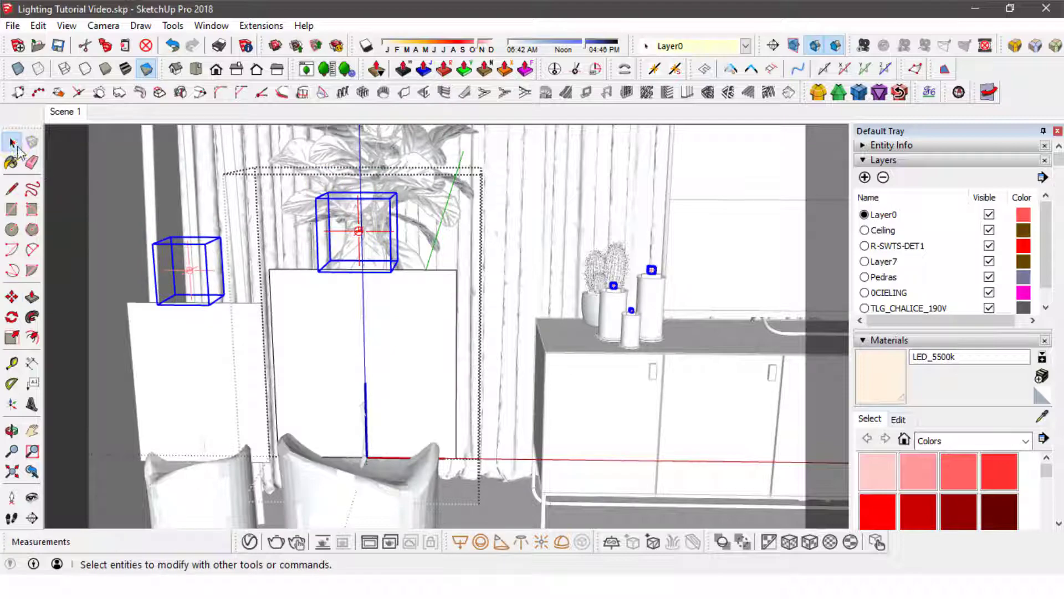
- Return to the Scene 1 view and rename the omni light as Candle Light in the V-Ray Asset Editor
click(65, 112)
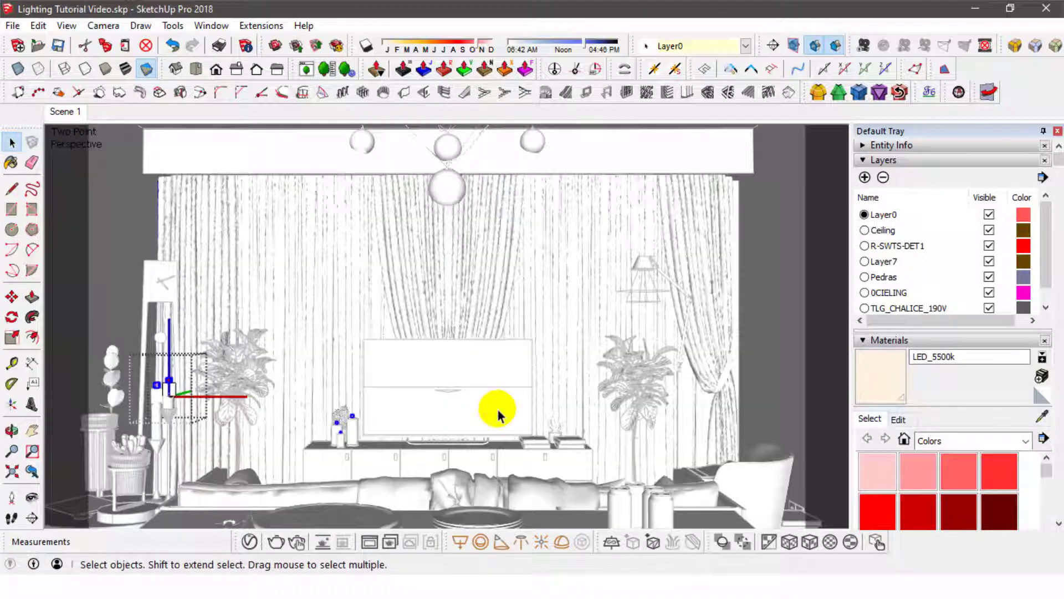
click(248, 542)
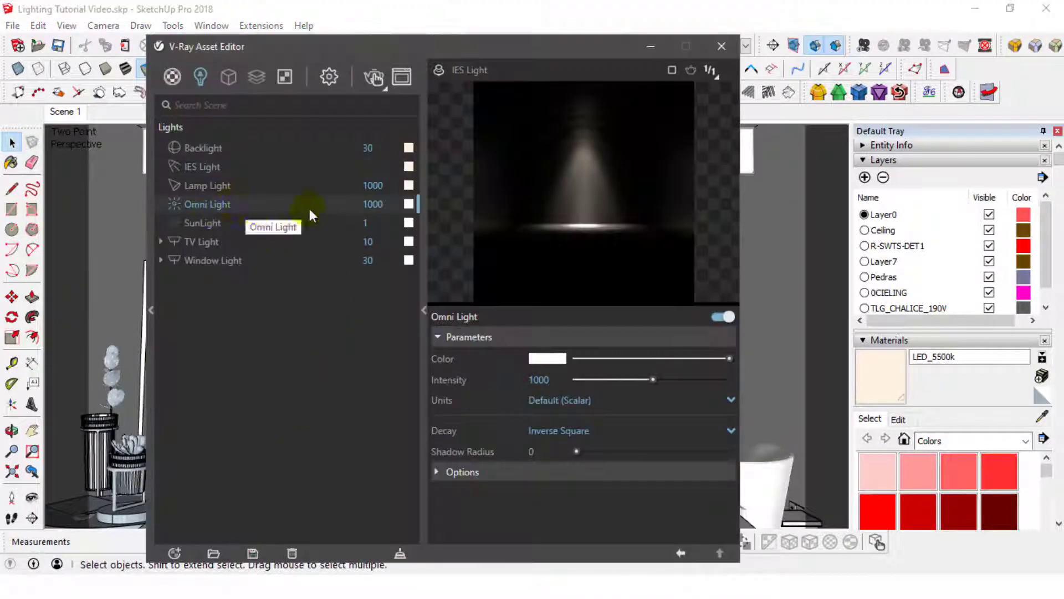
double_click(185, 206)
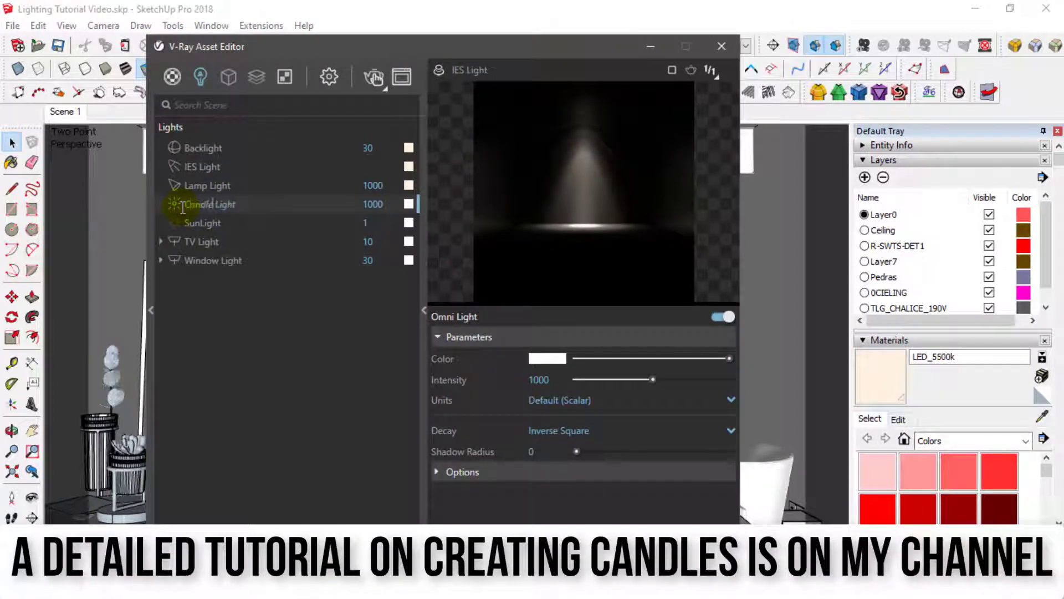
key(Return)
- Refresh the Candle Light's preview and set its color to a warm orange of about R 1, G 0.788, B 0.612
click(440, 69)
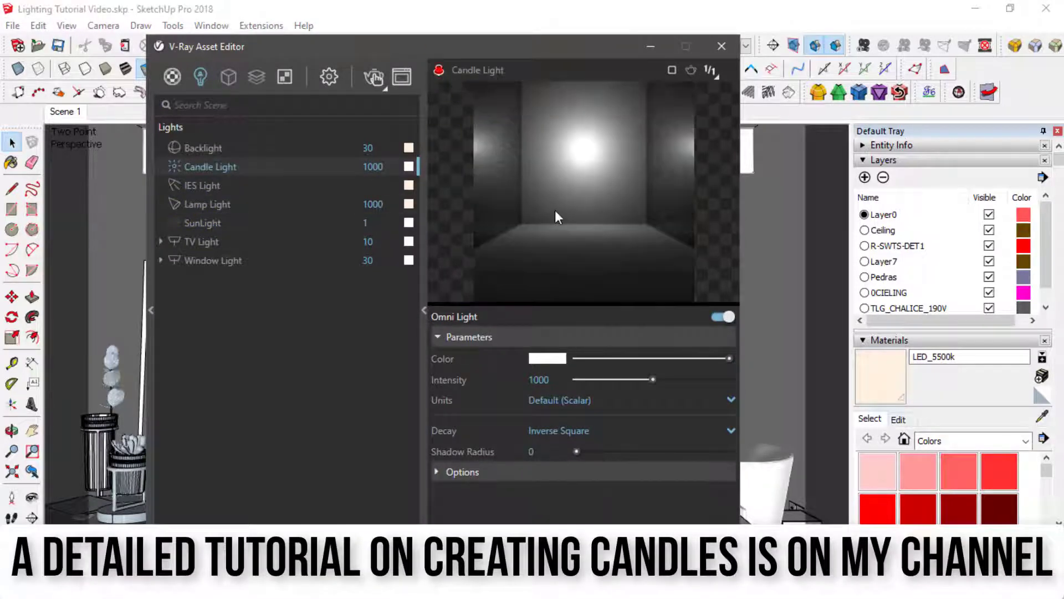
click(548, 357)
drag(509, 182, 509, 194)
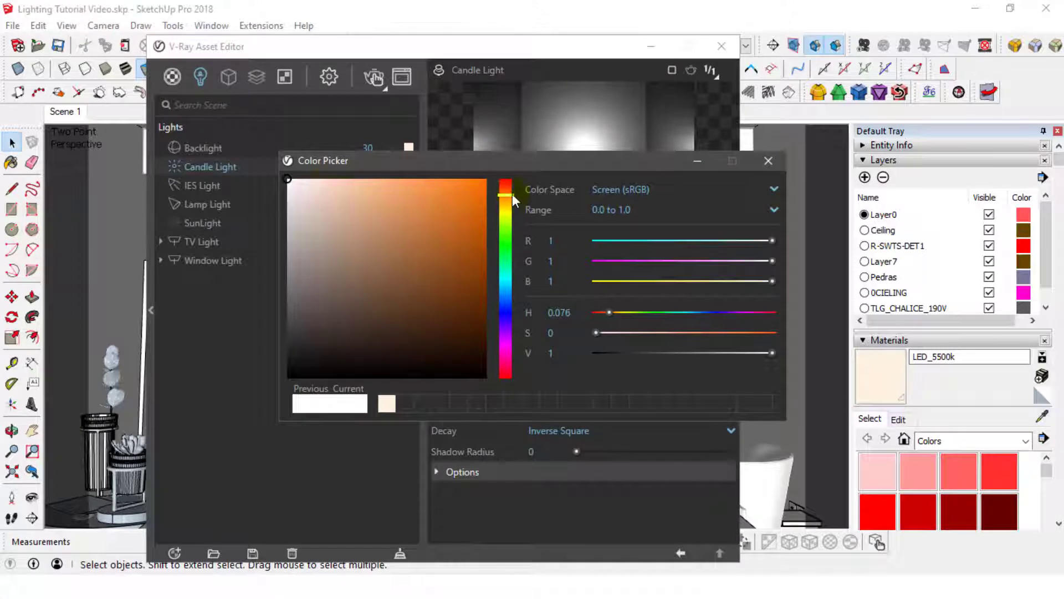
drag(394, 185, 375, 178)
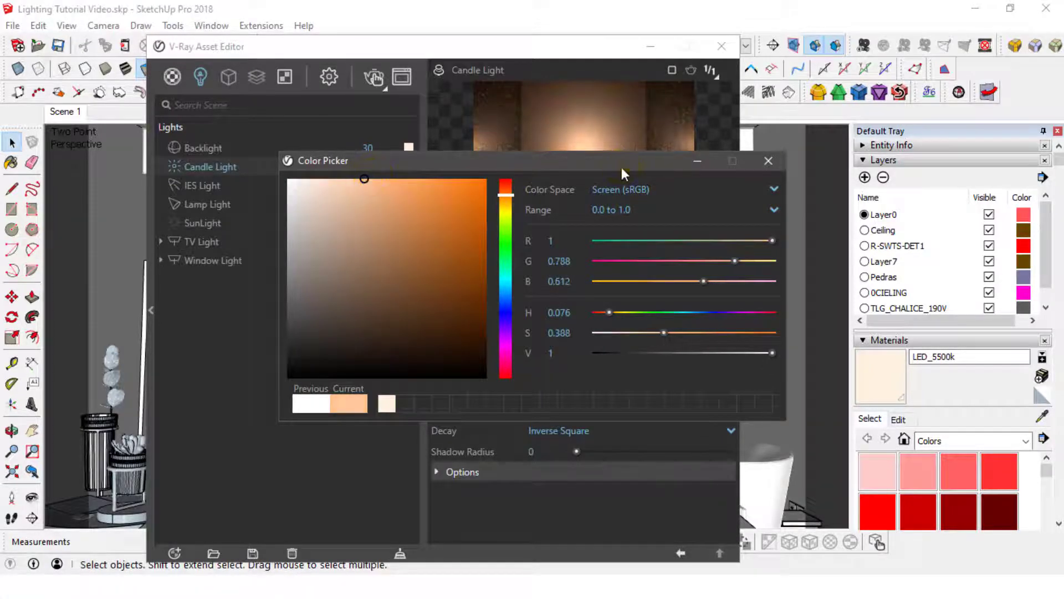
drag(621, 168, 611, 228)
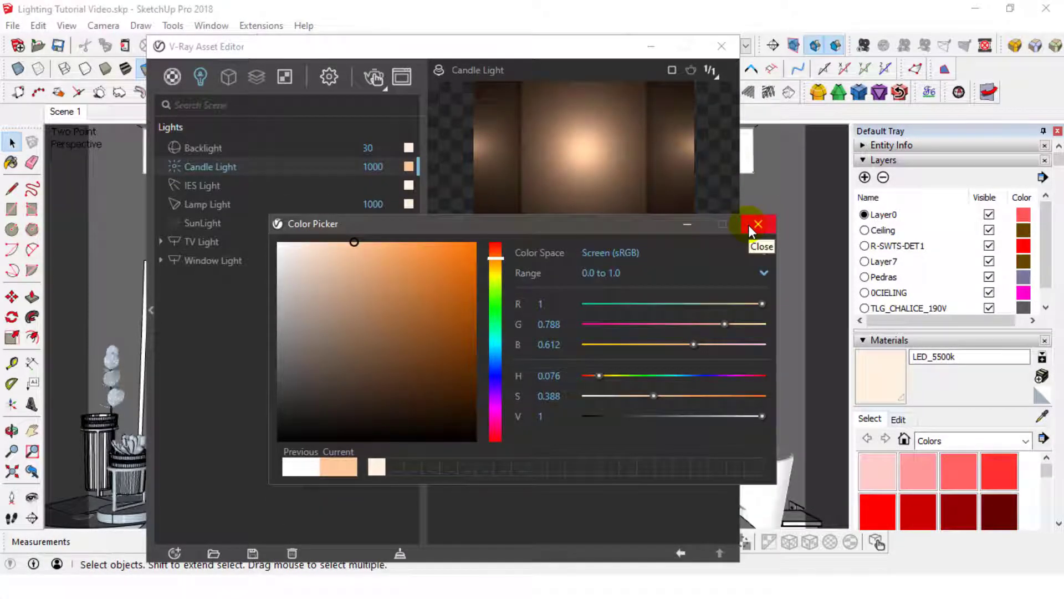
click(748, 225)
- Set the Candle Light's intensity to 100 and its shadow radius to 10, and check its options
double_click(538, 379)
text(1000)
key(Return)
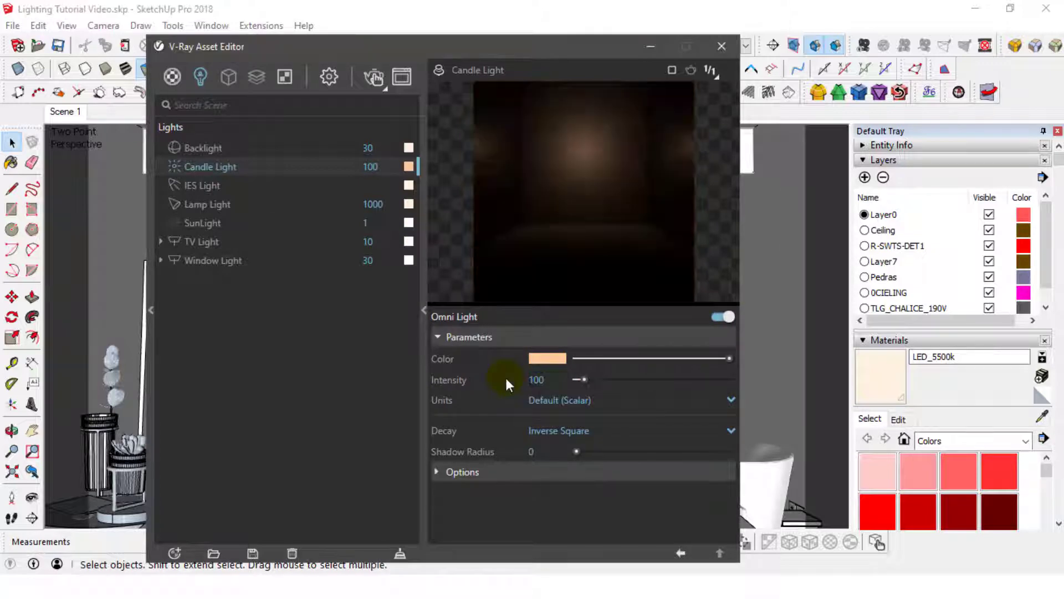
double_click(532, 452)
text(5)
key(Return)
click(532, 472)
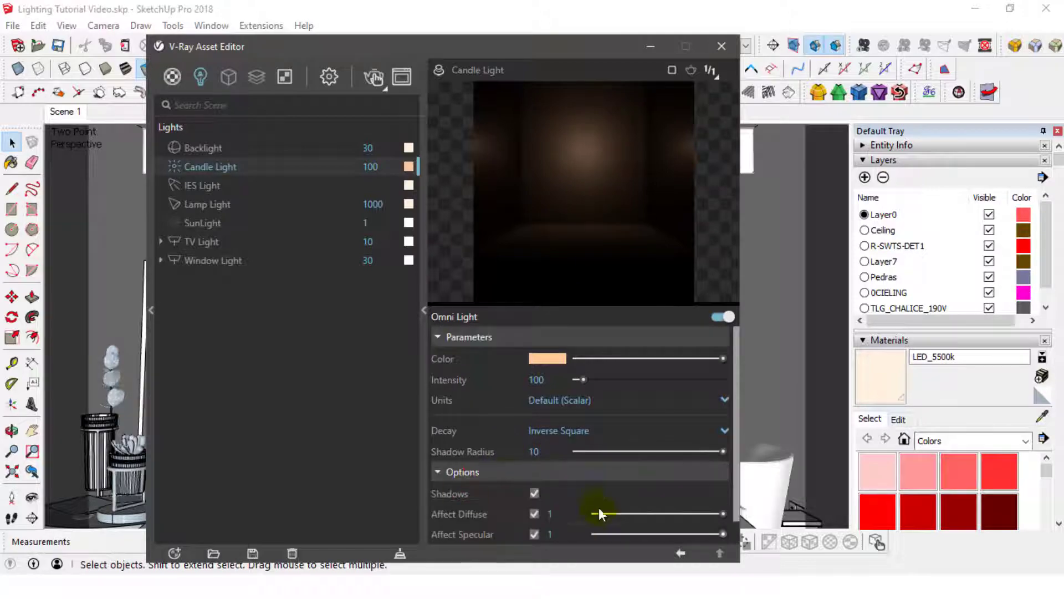
click(463, 472)
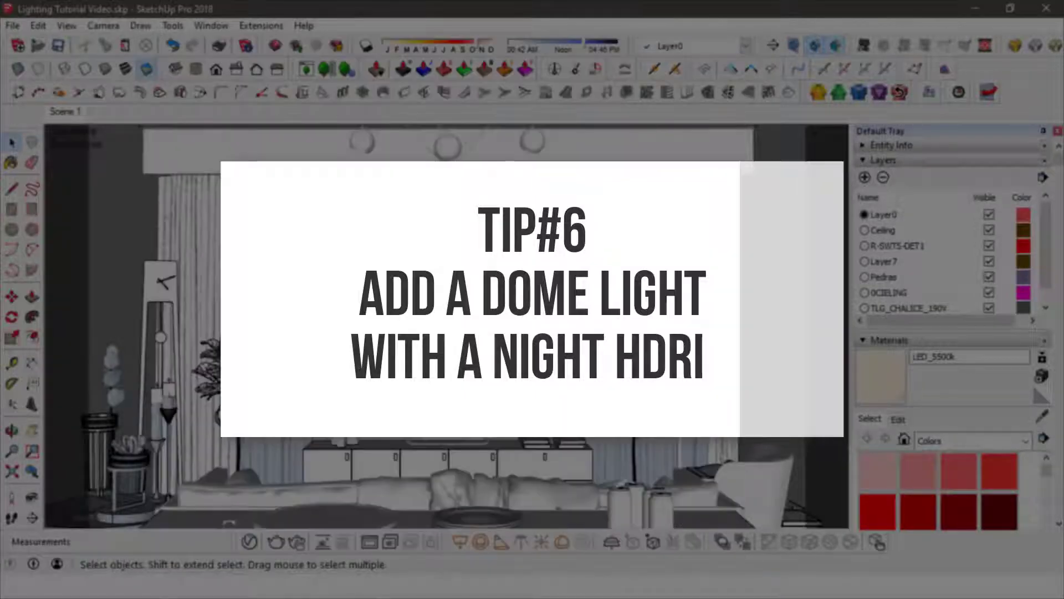
- Place a V-Ray dome light on top of the room's ceiling, near the curtain wall end
middle_drag(532, 343, 541, 410)
scroll(543, 410, down, 7)
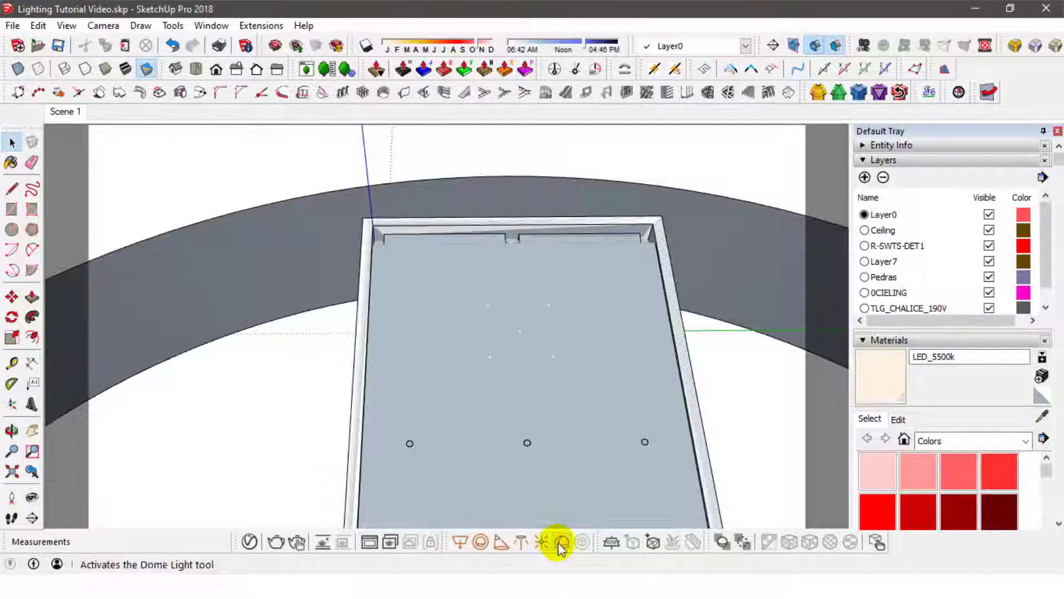
click(561, 544)
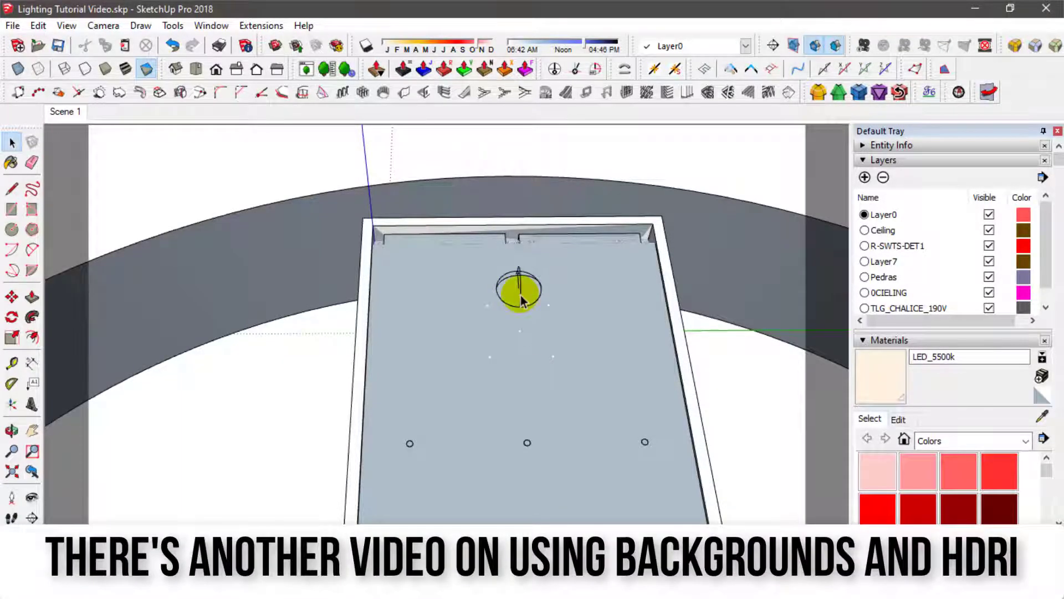
click(521, 302)
- Move the dome light straight up by about 163 mm so it sits above the ceiling
middle_drag(554, 351, 543, 193)
key(m)
drag(435, 288, 435, 273)
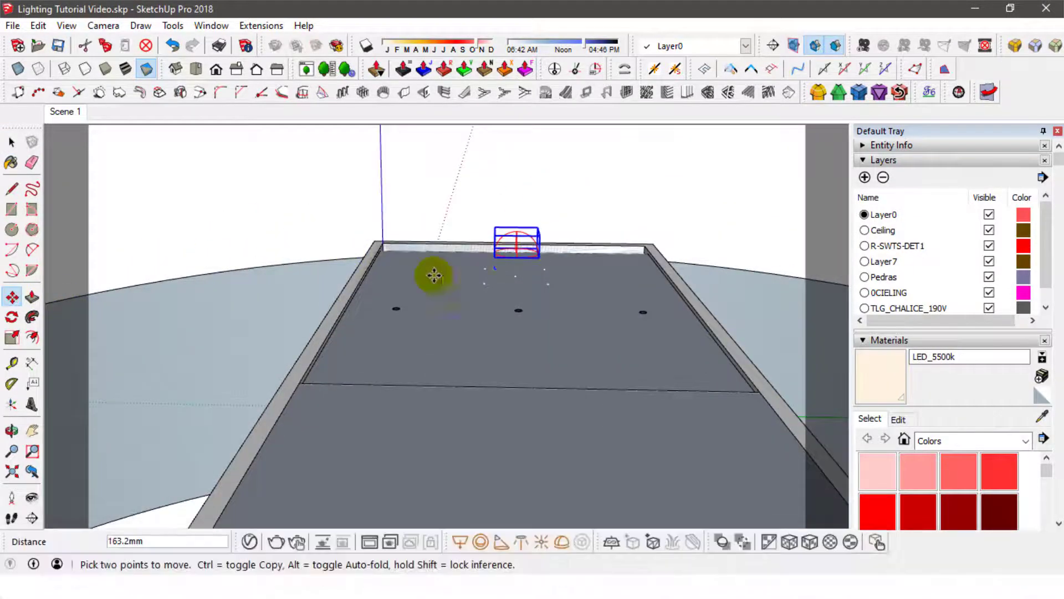
click(8, 143)
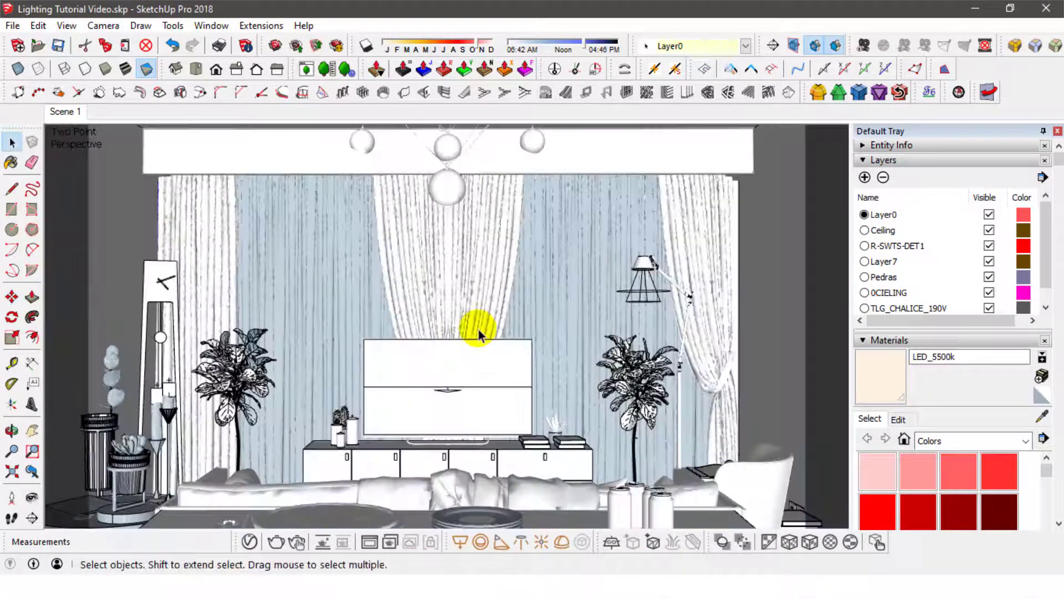
- Preview the Dome Light in the V-Ray Asset Editor and replace its texture image with Panorama HD-02.jpg
click(249, 543)
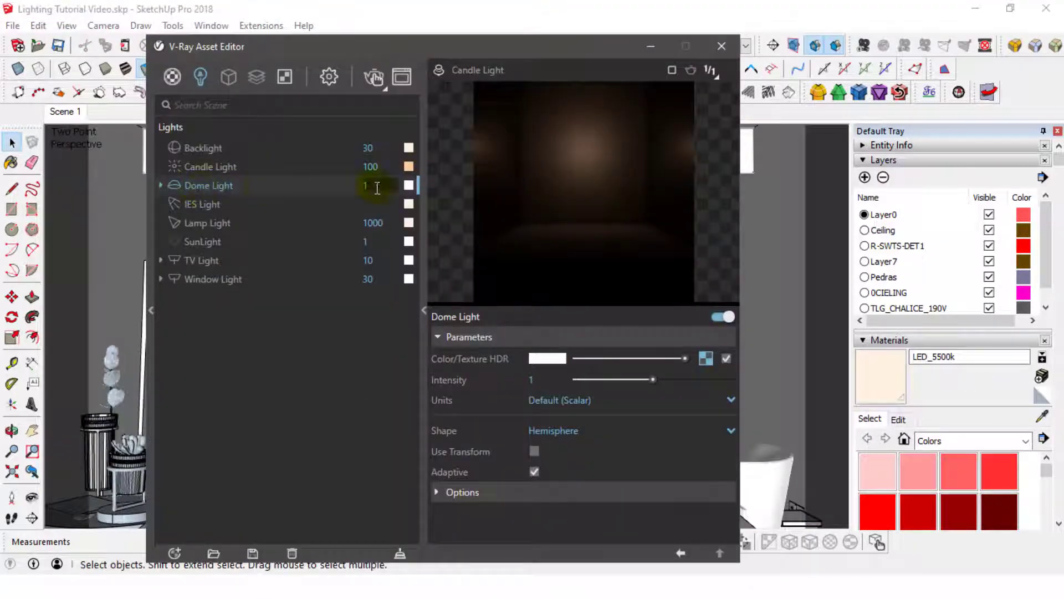
click(437, 73)
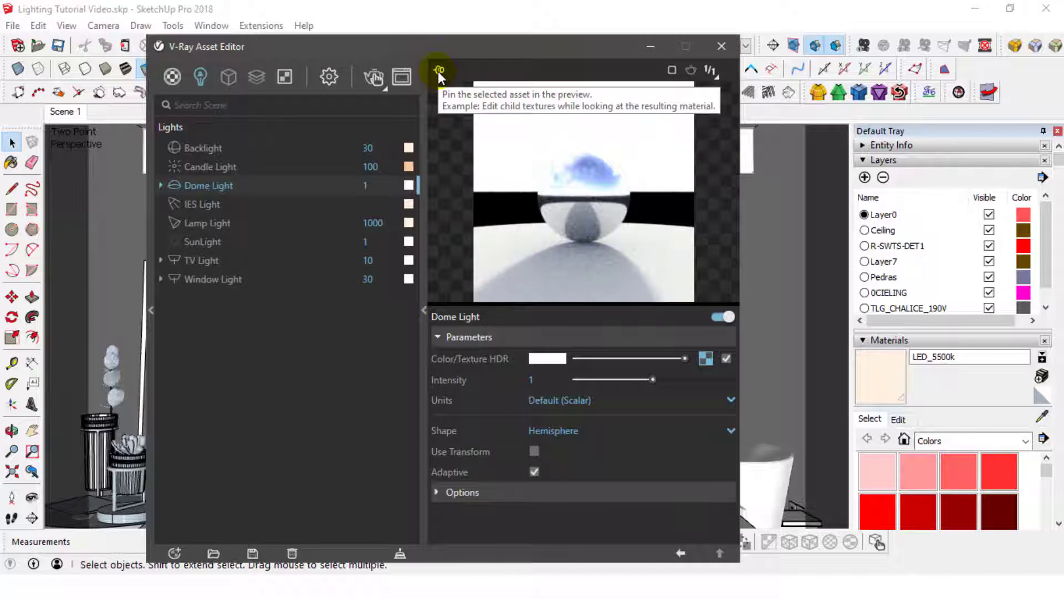
click(705, 359)
click(729, 359)
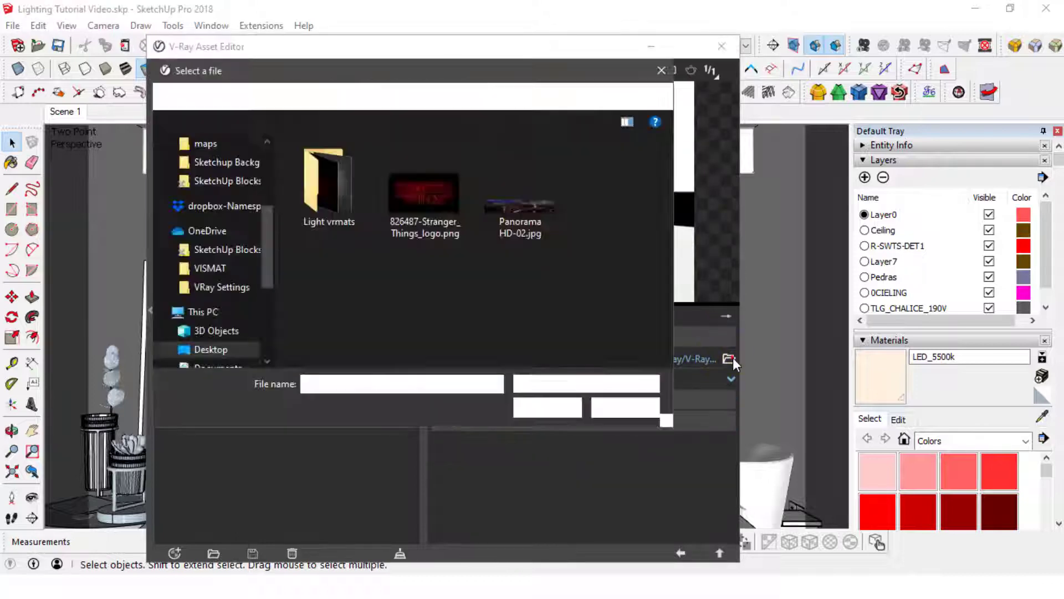
click(530, 191)
click(544, 410)
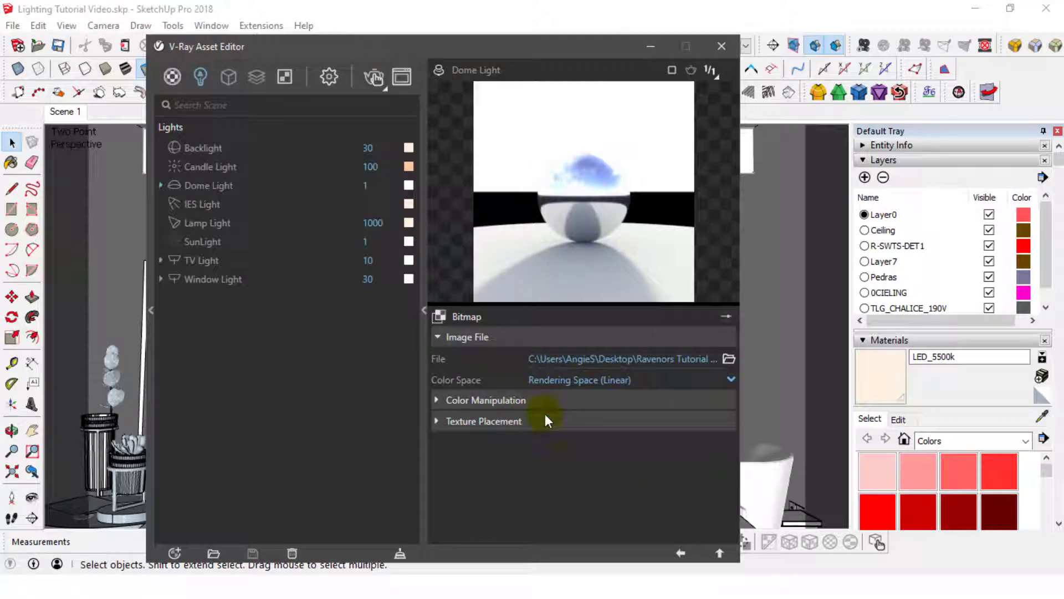
click(681, 553)
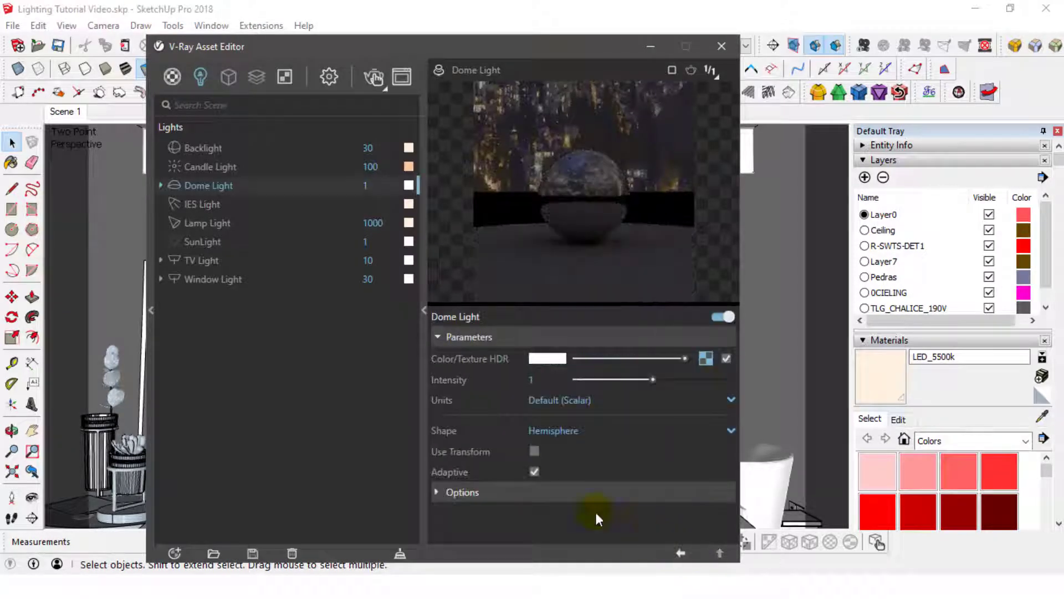
- Set the Dome Light's shape to Sphere and make it invisible, testing the preview with Affect Reflections off and on again
click(545, 431)
click(551, 471)
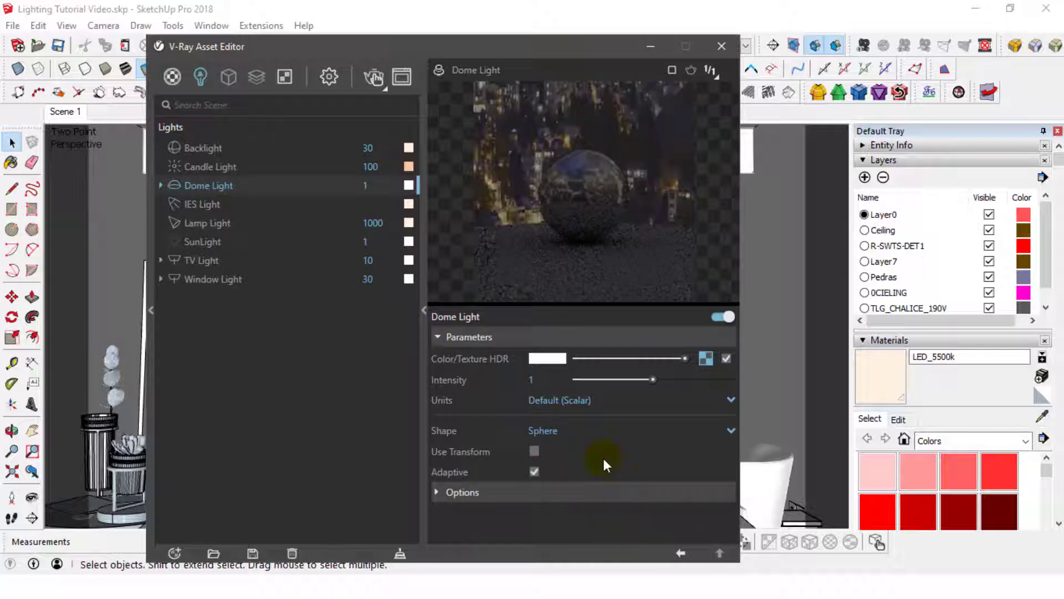
click(465, 492)
scroll(616, 477, down, 3)
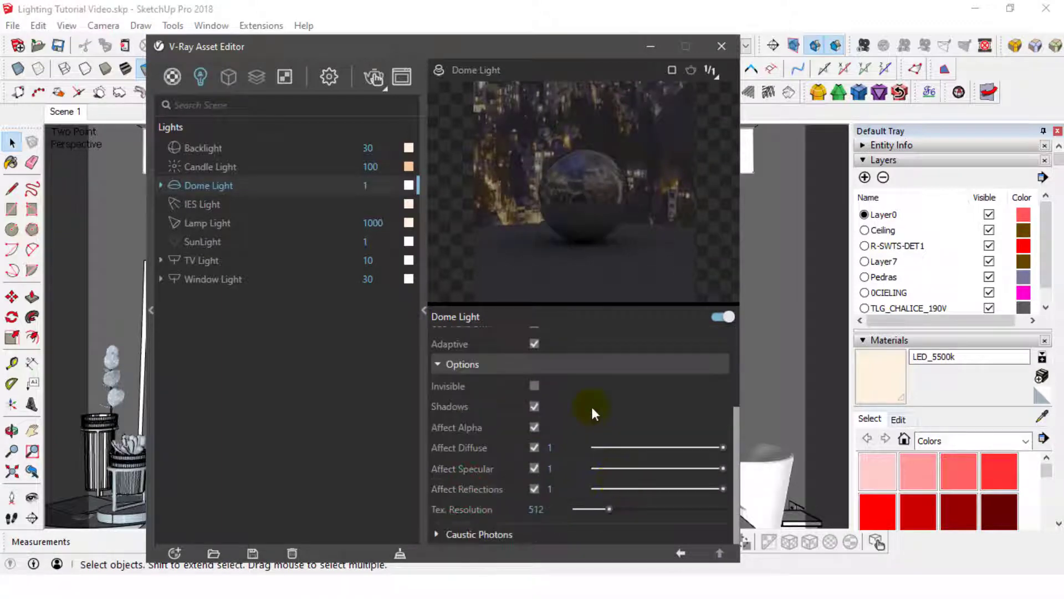
scroll(591, 406, up, 3)
scroll(587, 410, down, 3)
click(534, 386)
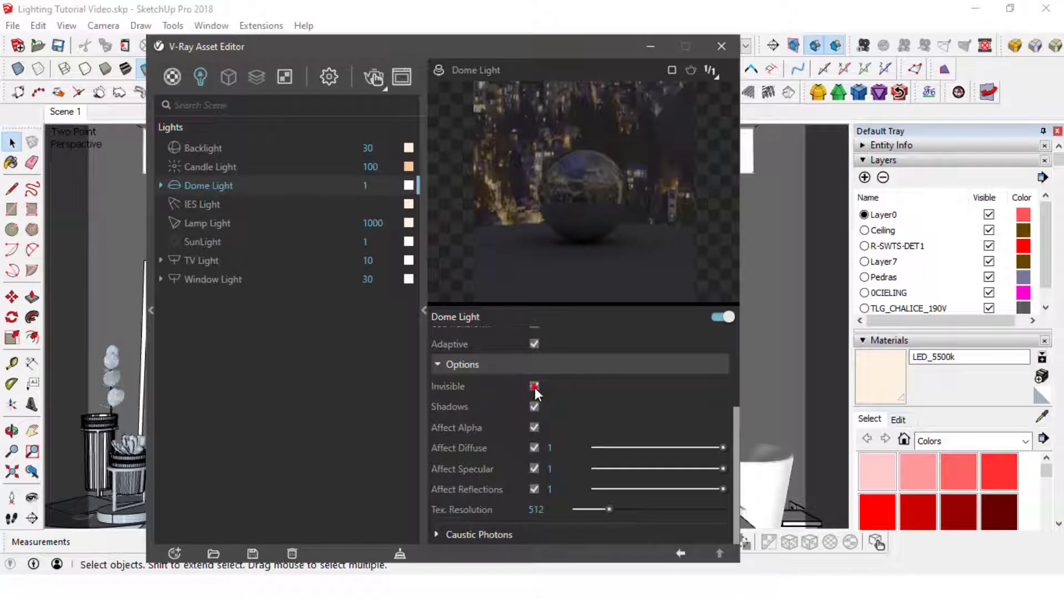
click(533, 488)
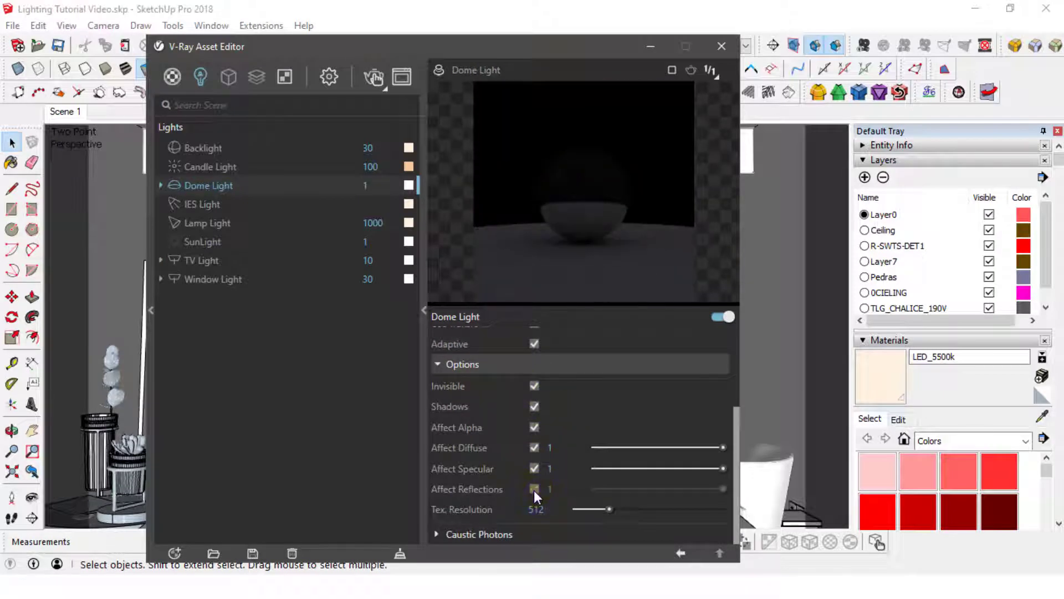
click(534, 489)
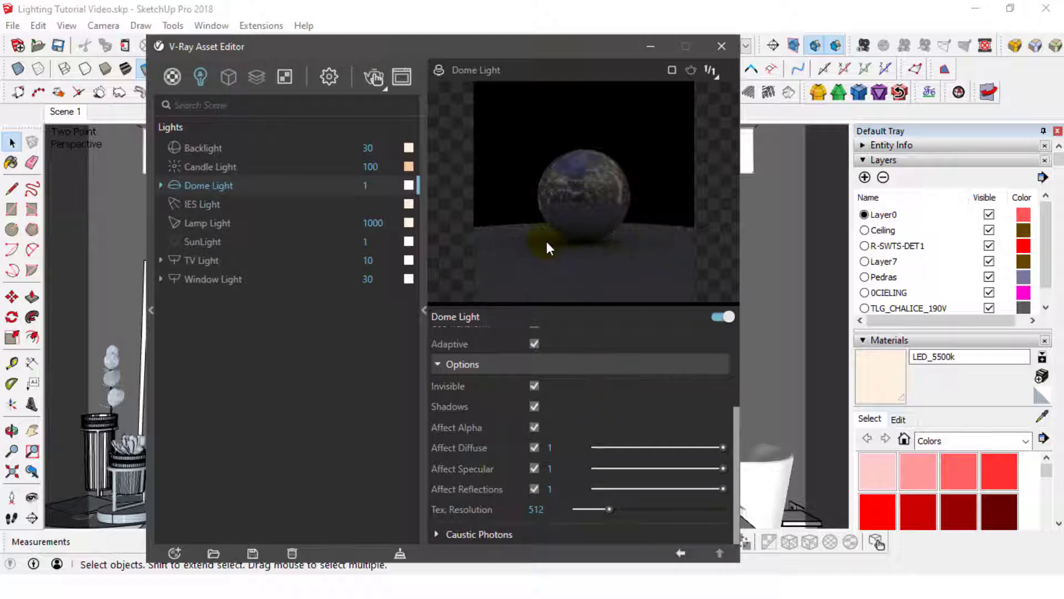
- Set the Dome Light's intensity to 4, review its options and save the model
scroll(609, 384, up, 3)
drag(540, 381, 507, 385)
text(4)
key(Return)
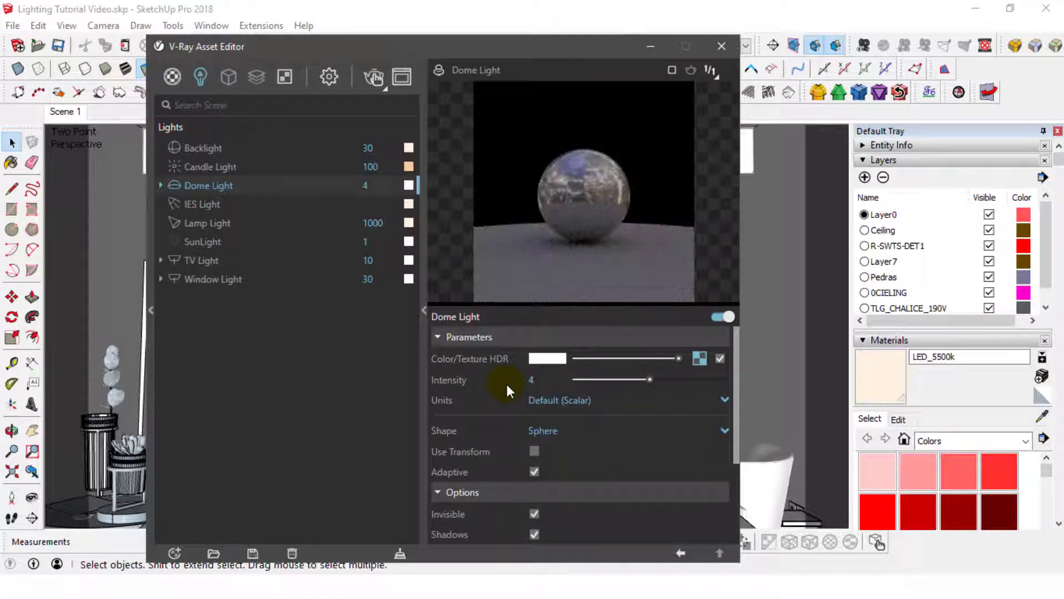
scroll(600, 460, down, 3)
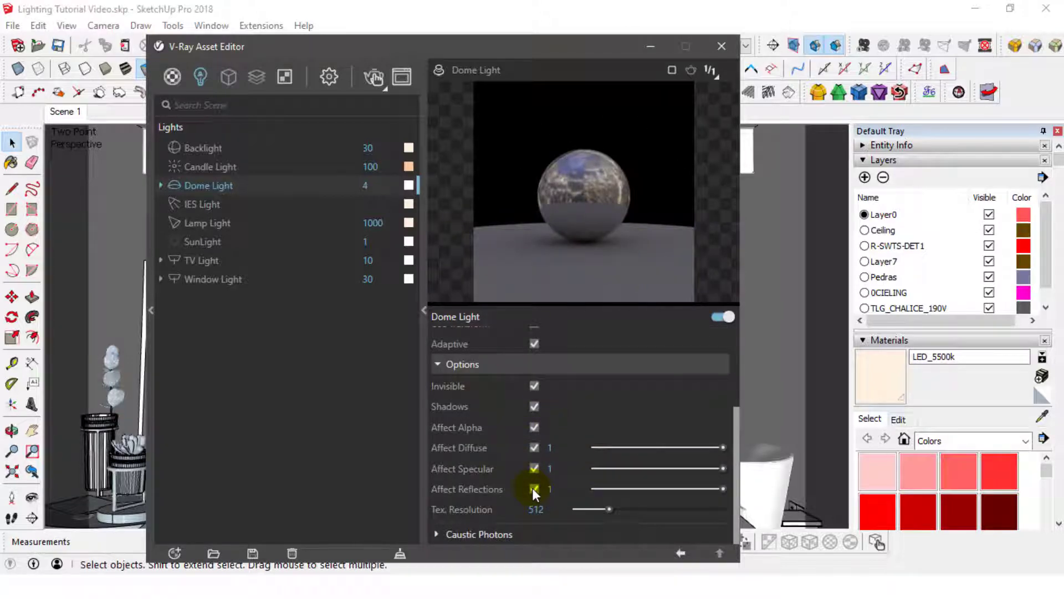
click(721, 46)
click(59, 46)
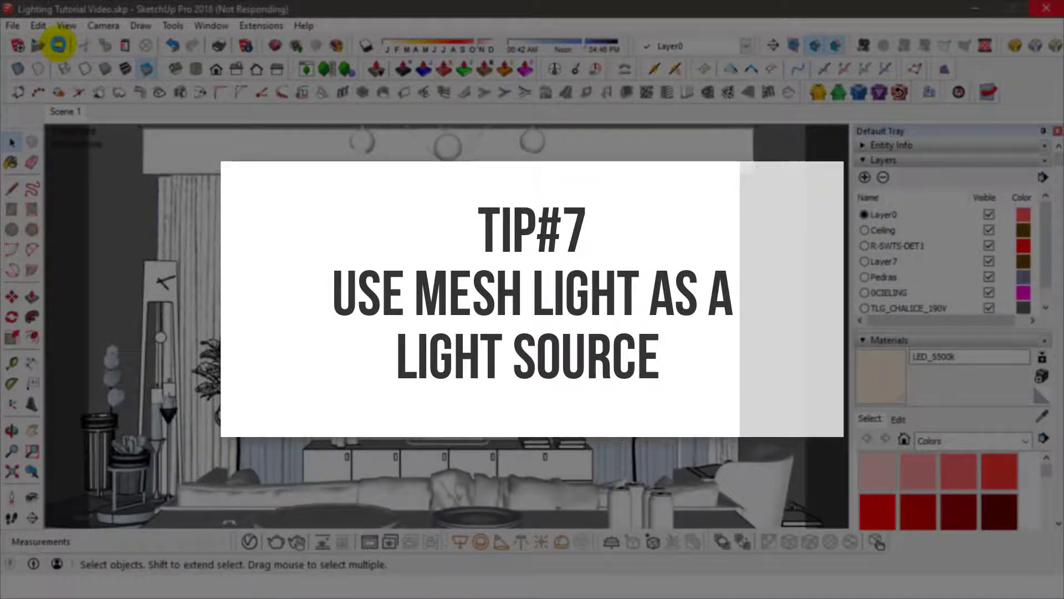
- Convert the bulb inside each of the five glass globes of the ceiling pendant into a V-Ray mesh light
scroll(444, 181, up, 6)
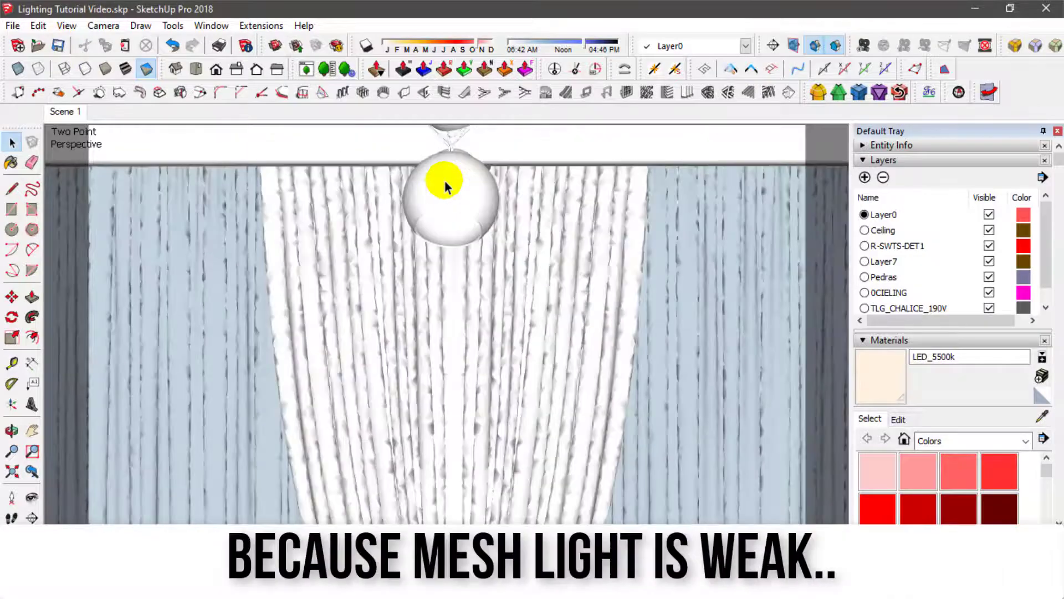
middle_drag(444, 181, 493, 313)
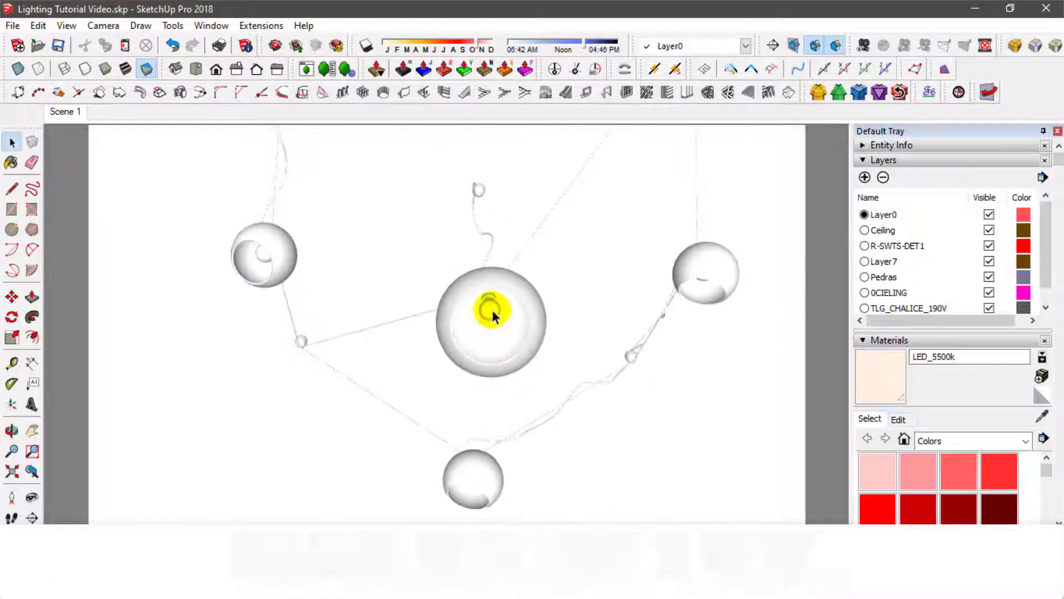
click(491, 313)
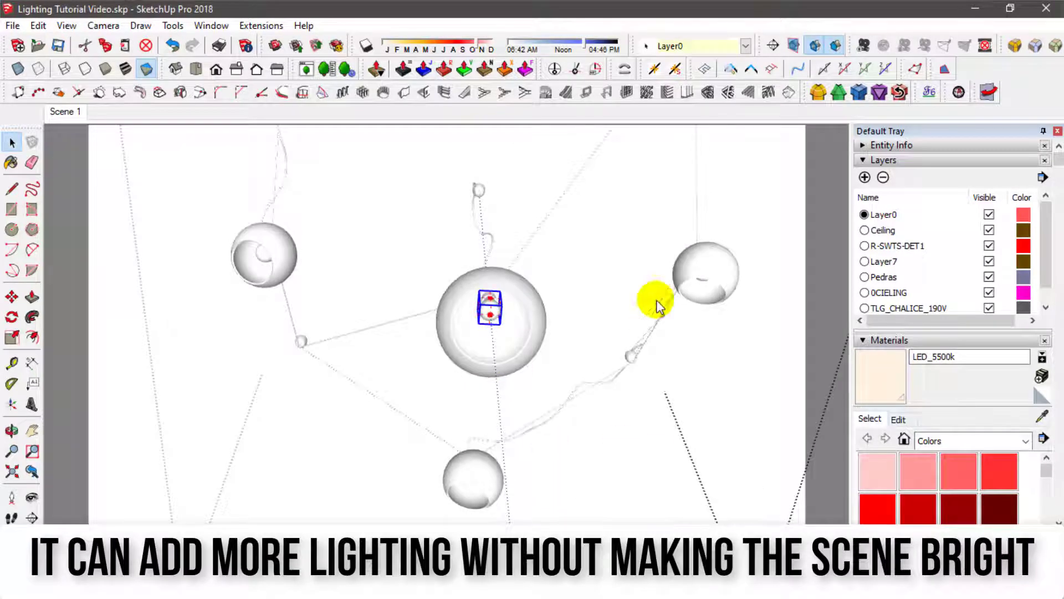
click(704, 280)
middle_drag(705, 281, 706, 244)
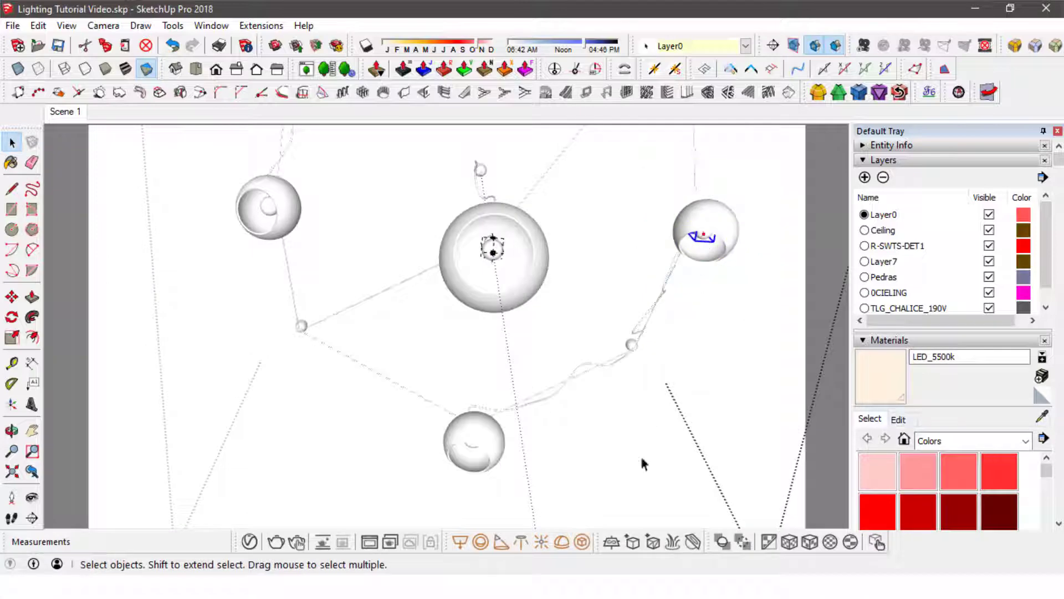
middle_drag(470, 447, 478, 400)
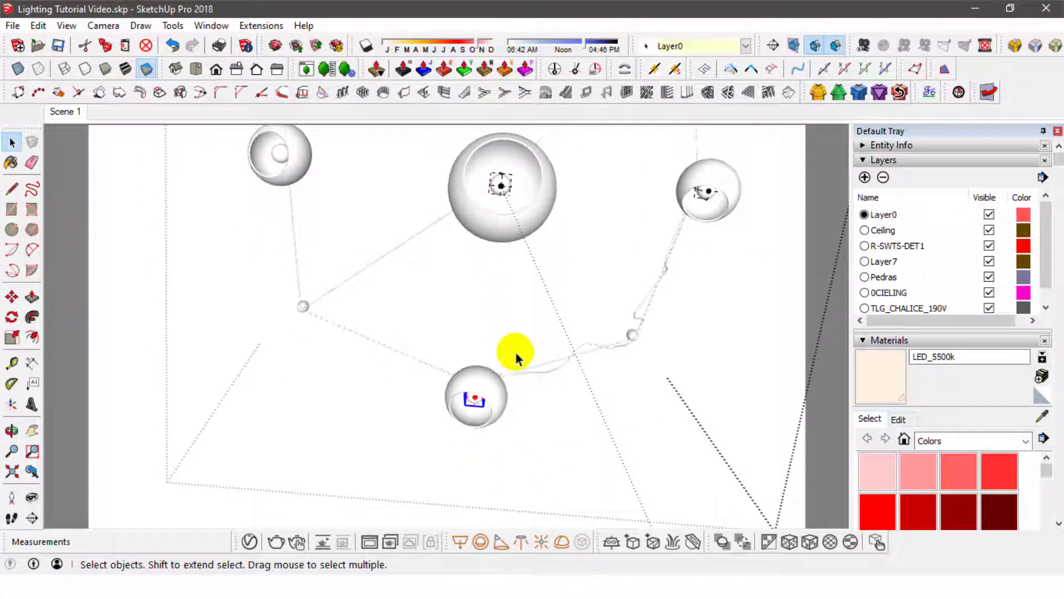
middle_drag(516, 357, 339, 308)
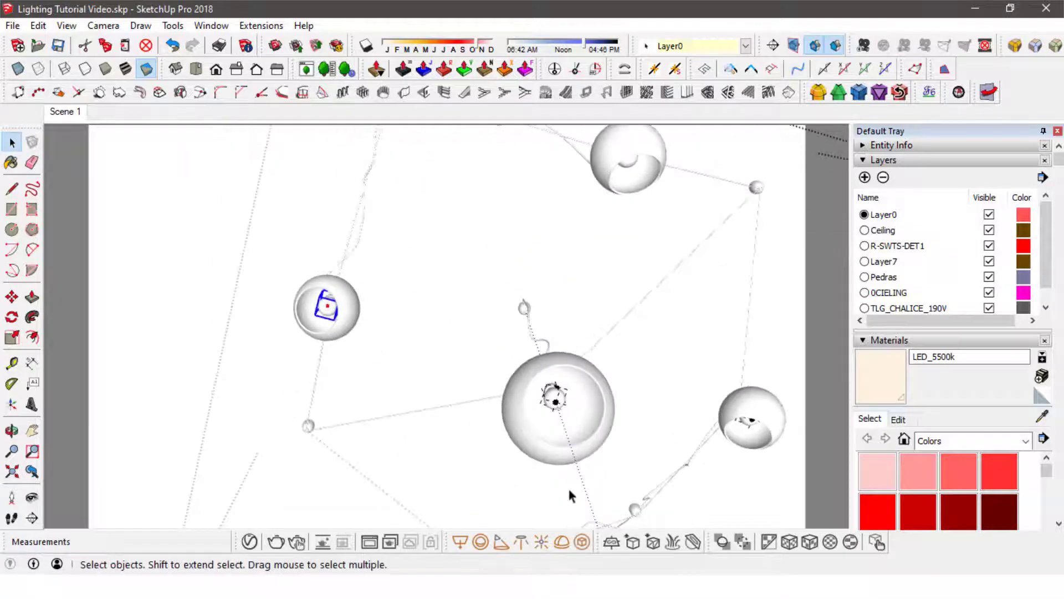
middle_drag(637, 166, 532, 209)
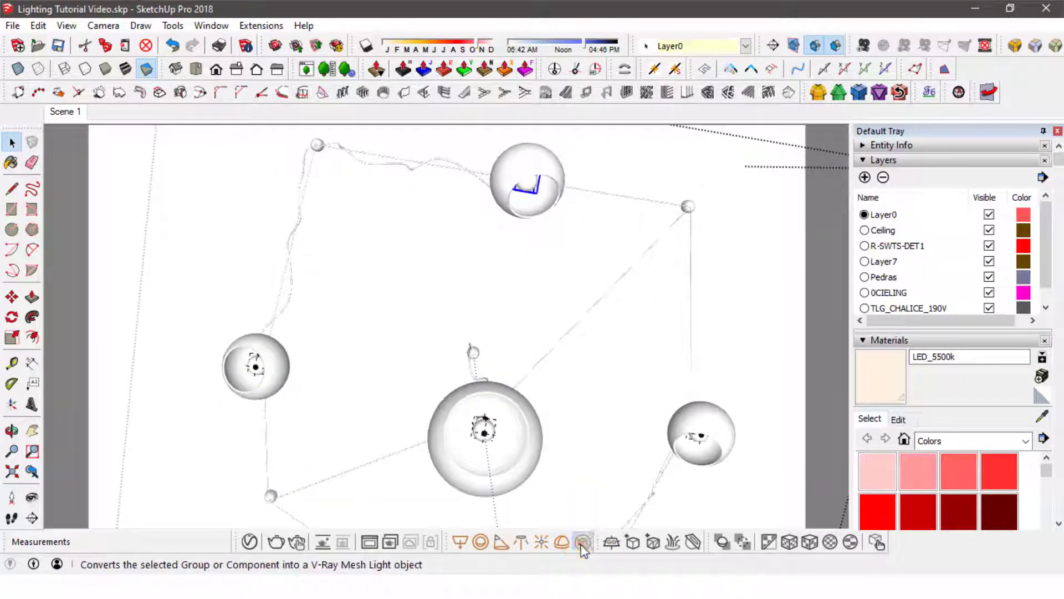
- Return to the Scene 1 view and set the intensity of Mesh Light and Mesh Light#1 to 60 in the Asset Editor
click(69, 111)
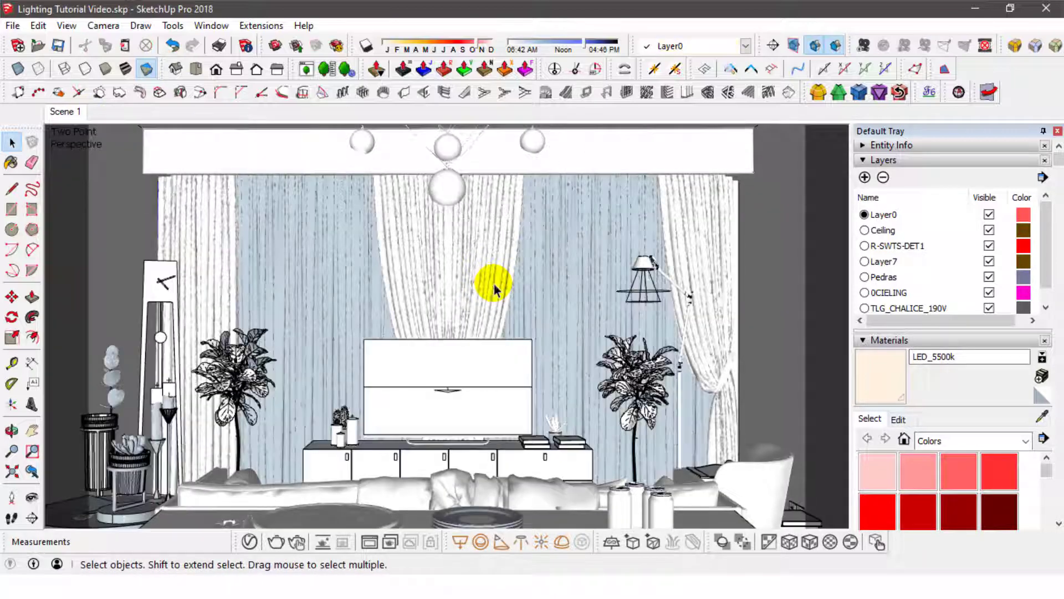
click(249, 542)
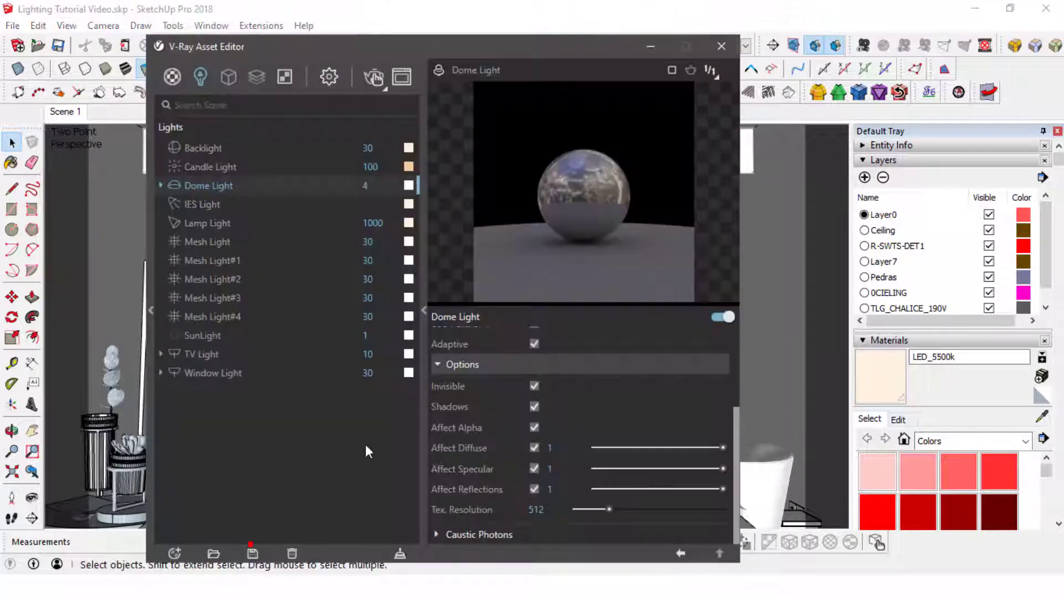
click(222, 241)
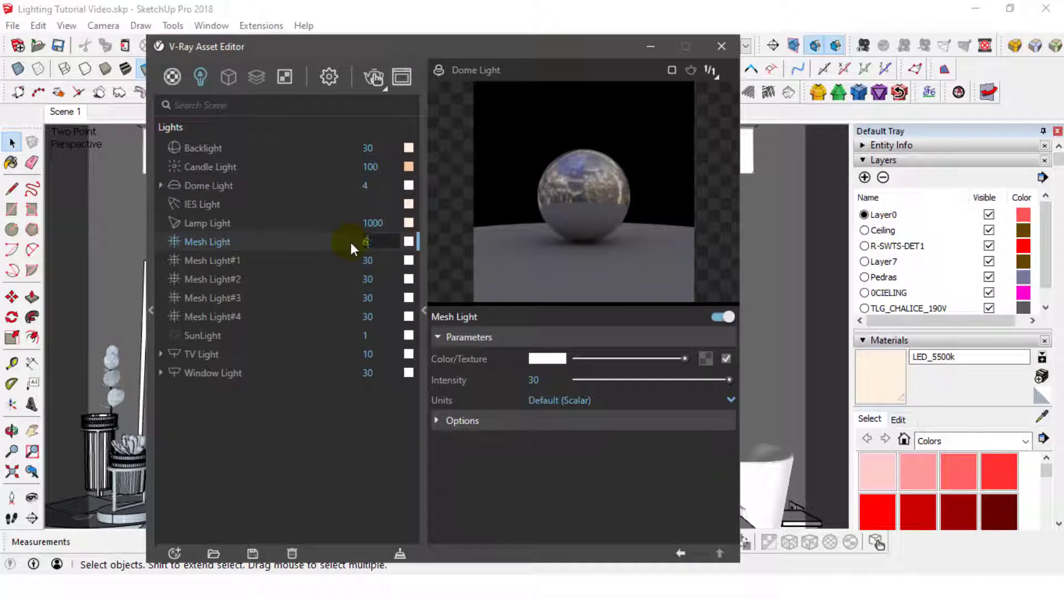
right_click(350, 242)
click(334, 241)
drag(374, 261, 352, 282)
text(60)
key(Return)
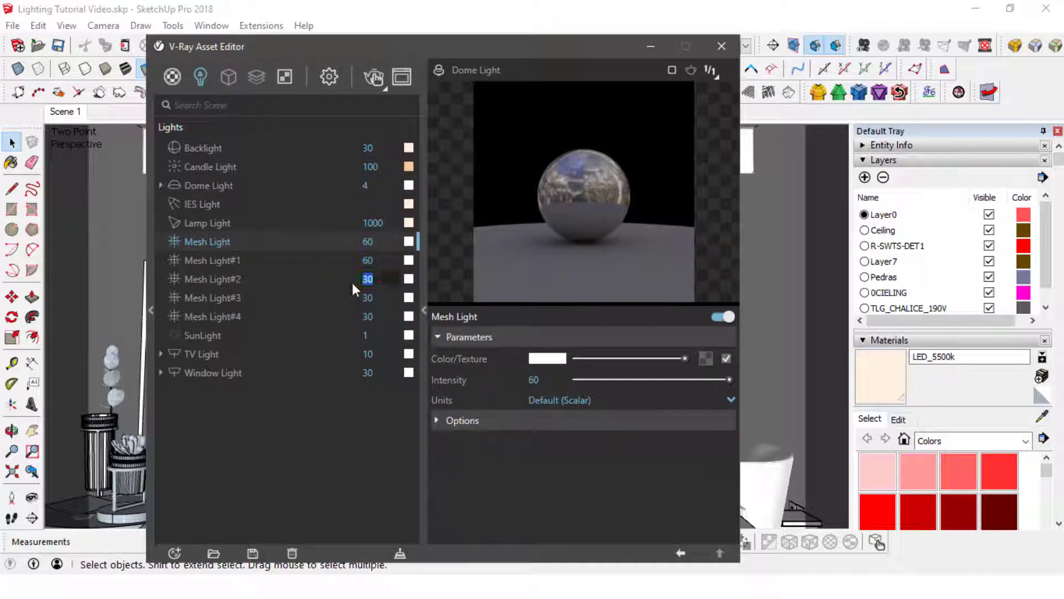
- Set the intensity of Mesh Light#2, Mesh Light#3 and Mesh Light#4 to 60
text(60)
key(Return)
text(60)
key(Return)
drag(375, 316, 357, 316)
text(60)
key(Return)
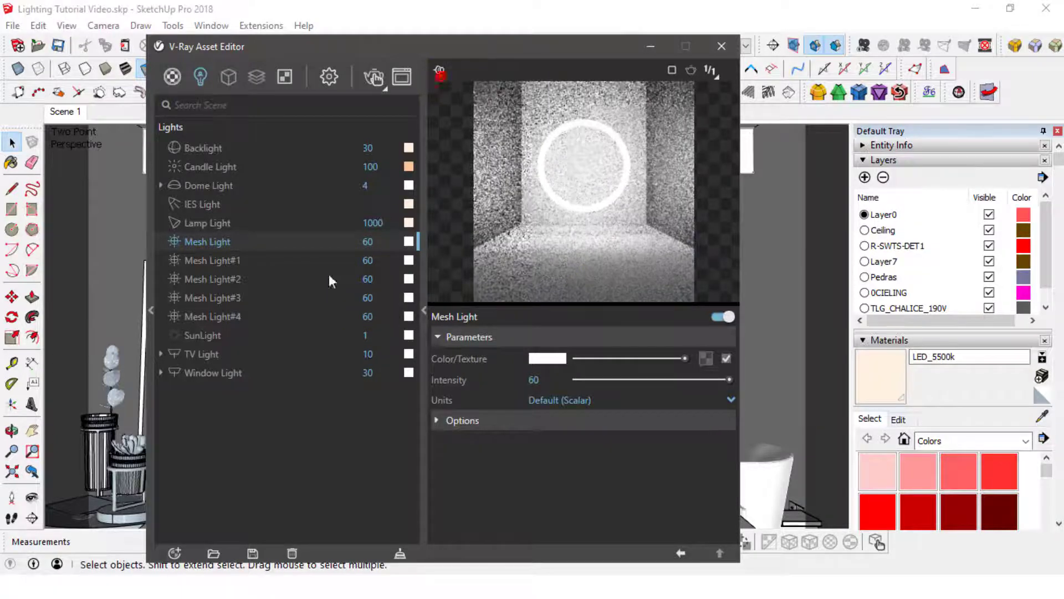
- Give Mesh Light a pale warm white color and copy that color to the other four mesh lights
click(547, 358)
click(759, 223)
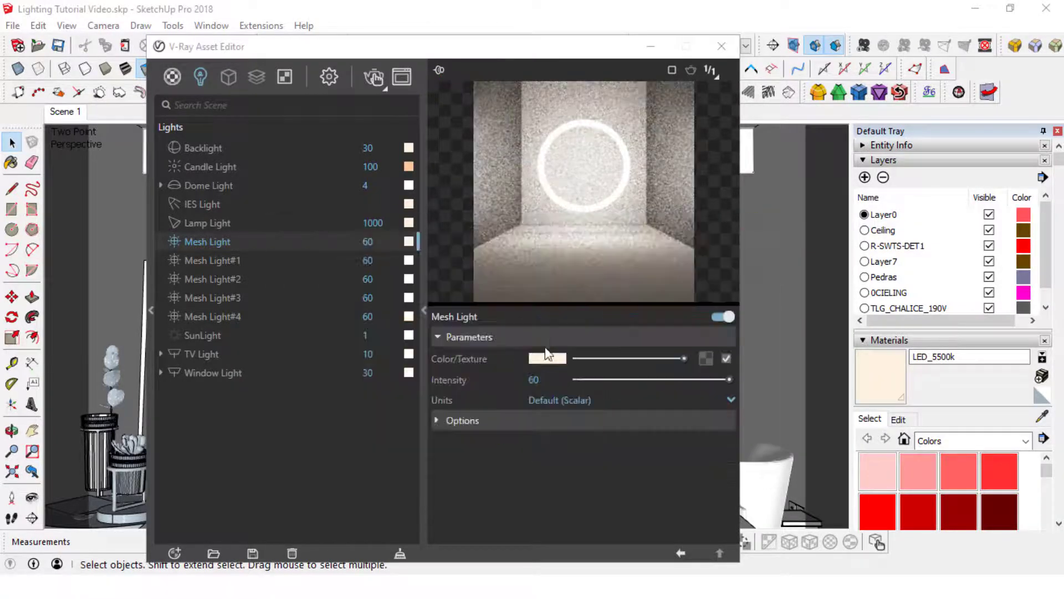
right_click(410, 279)
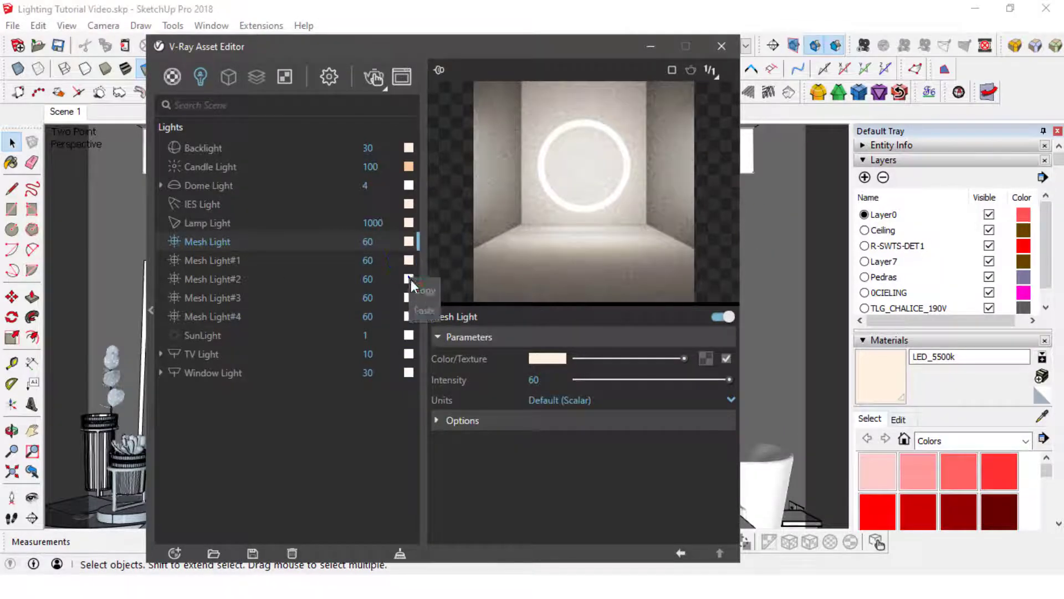
click(420, 307)
right_click(407, 296)
click(427, 325)
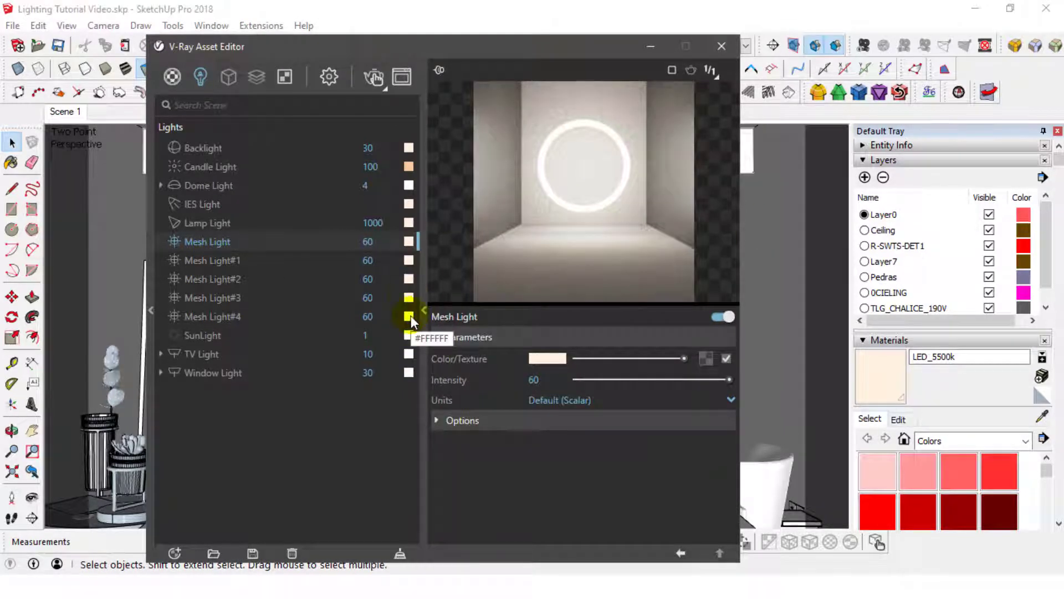
- Check the Mesh Light's options, close the Asset Editor and save the model
click(564, 422)
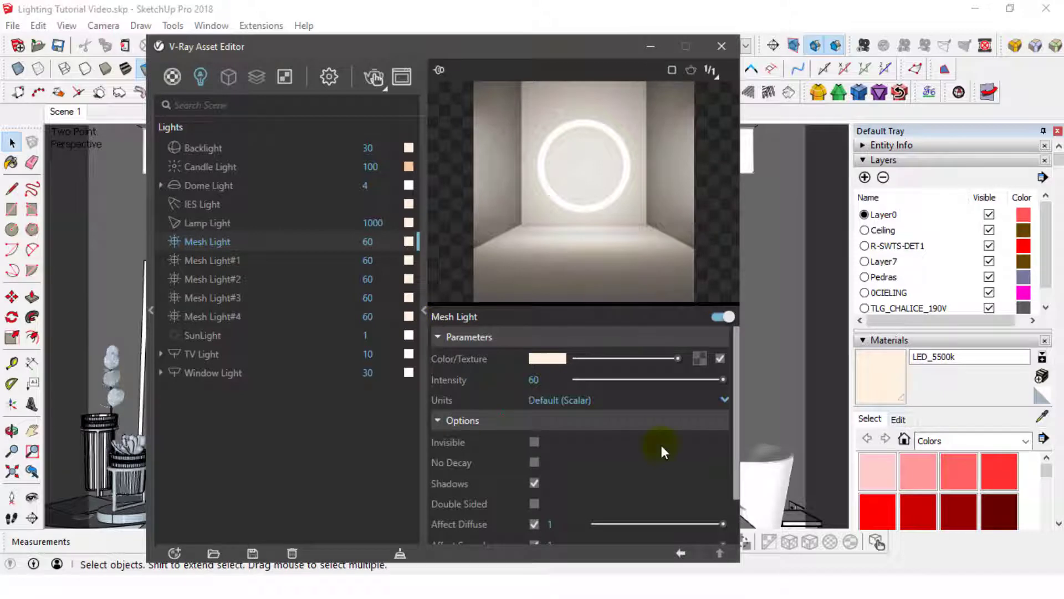
scroll(660, 442, down, 2)
scroll(660, 442, up, 2)
click(453, 426)
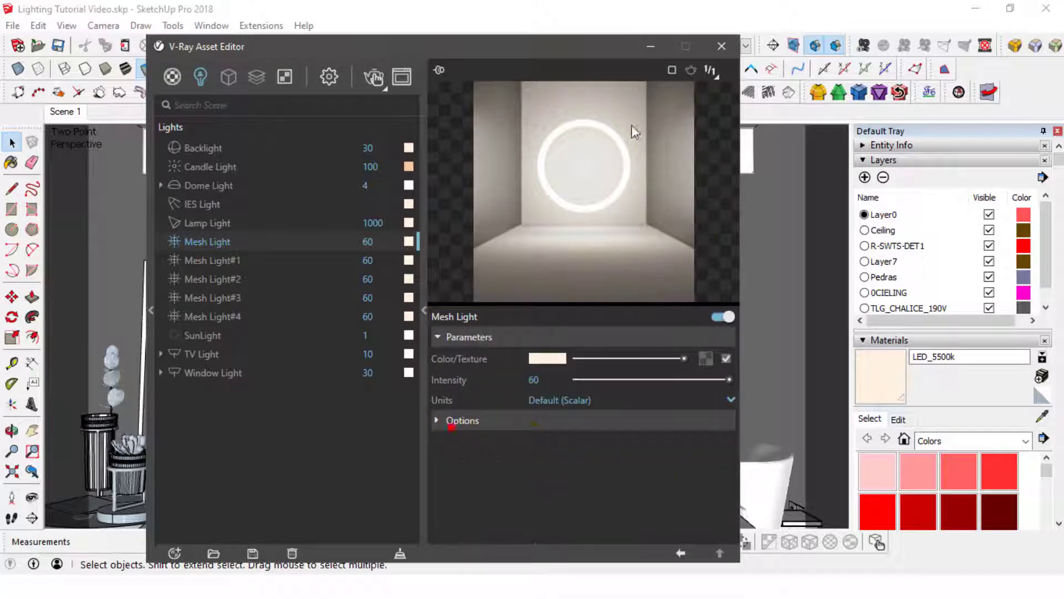
click(720, 47)
click(59, 45)
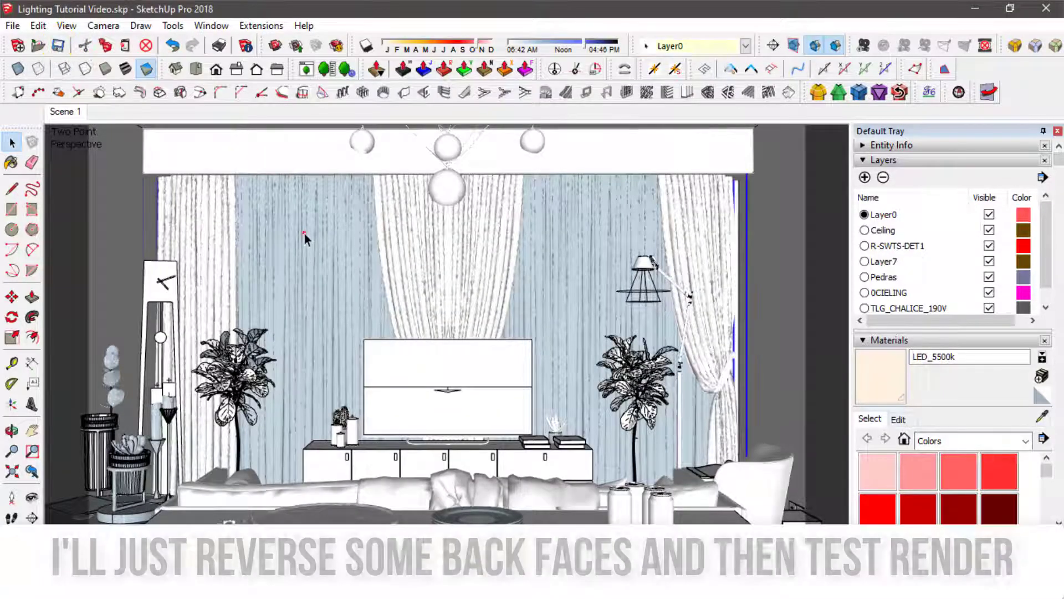
- Reverse the faces of the sheer curtains showing blue back faces, and display the model with textures
double_click(304, 234)
double_click(304, 234)
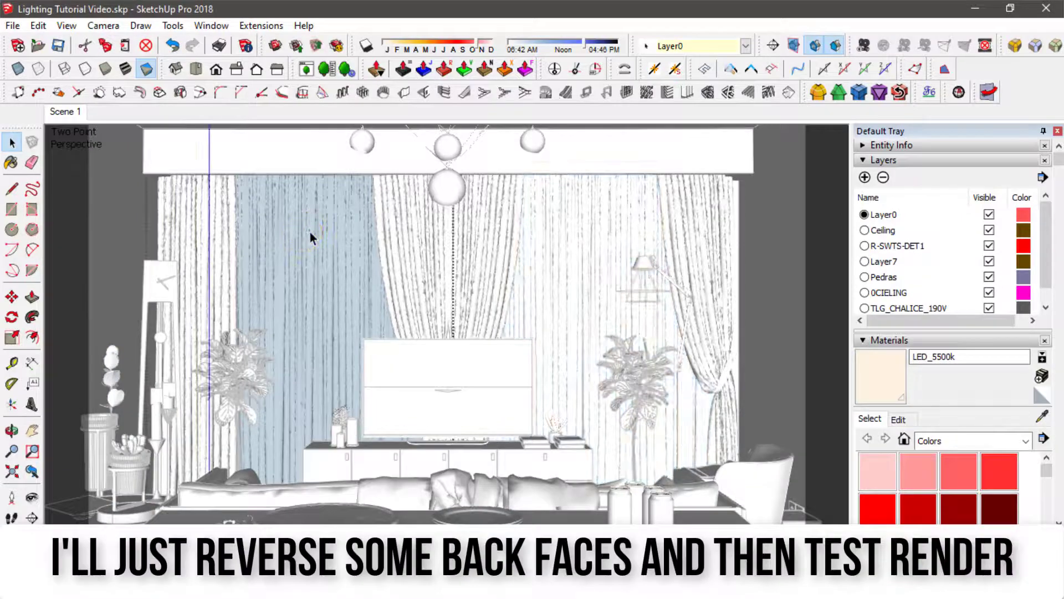
triple_click(309, 233)
right_click(309, 233)
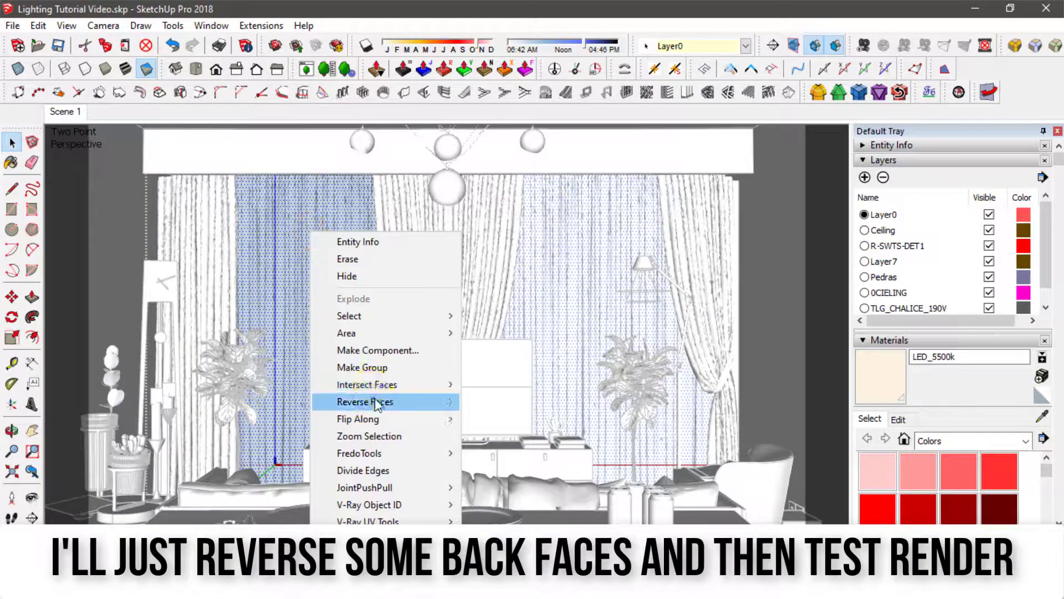
click(375, 402)
click(798, 257)
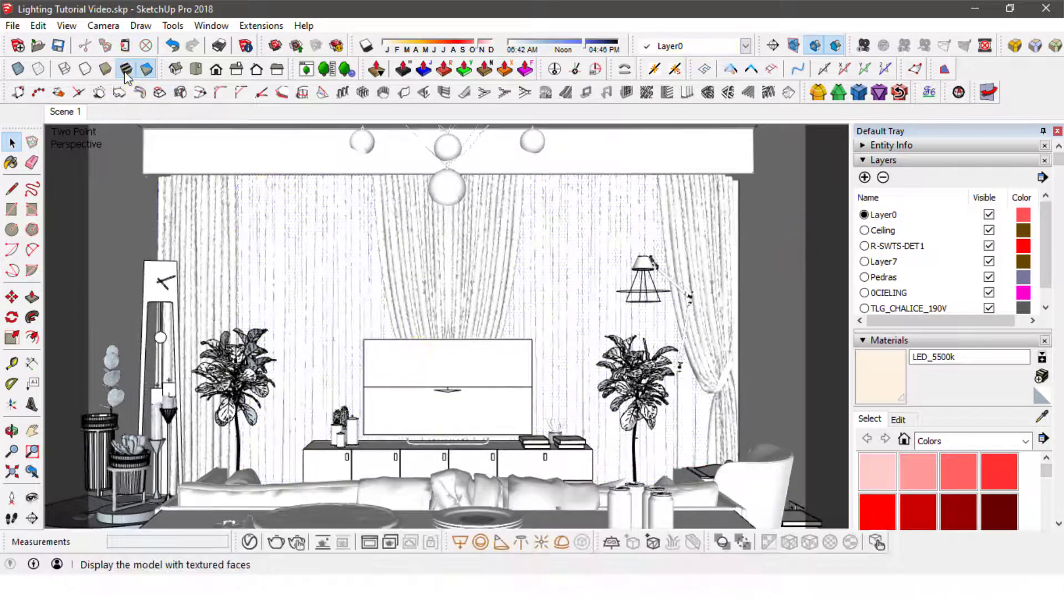
click(126, 69)
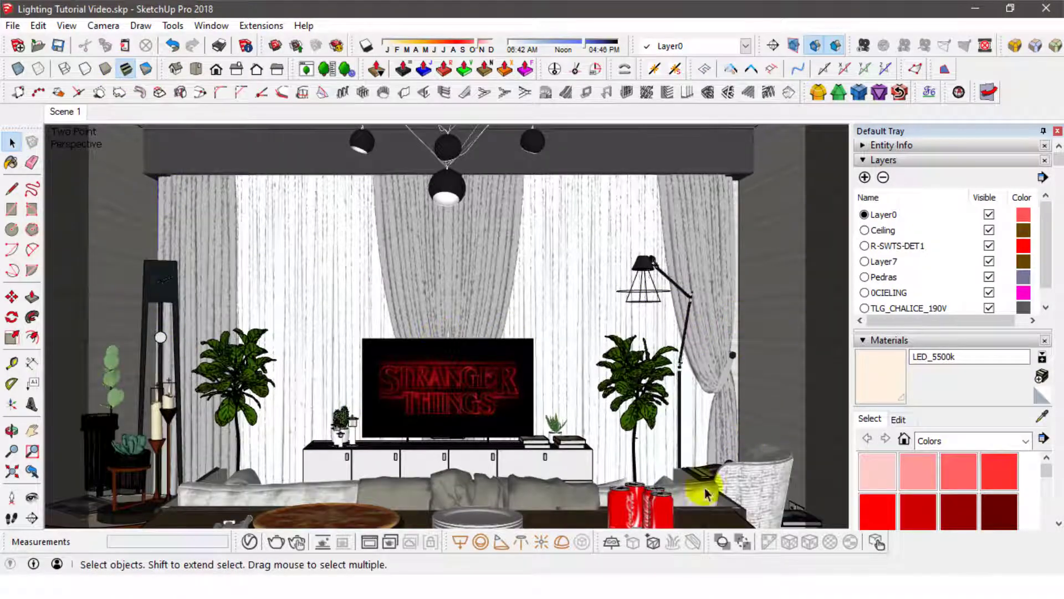
- Run an interactive V-Ray test render of the living room, check the lighting, and stop the render
click(297, 542)
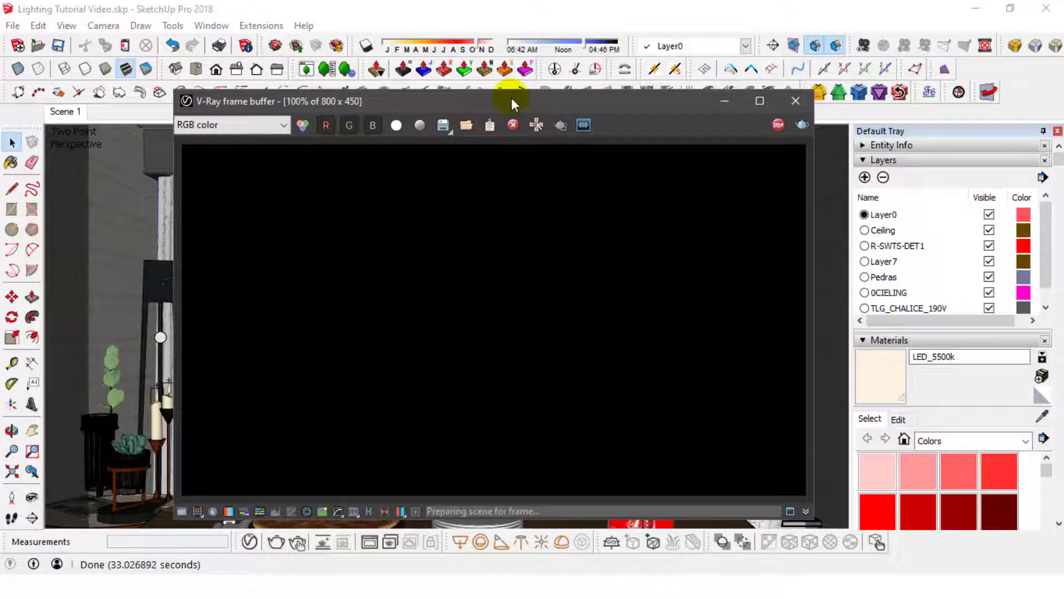
click(511, 98)
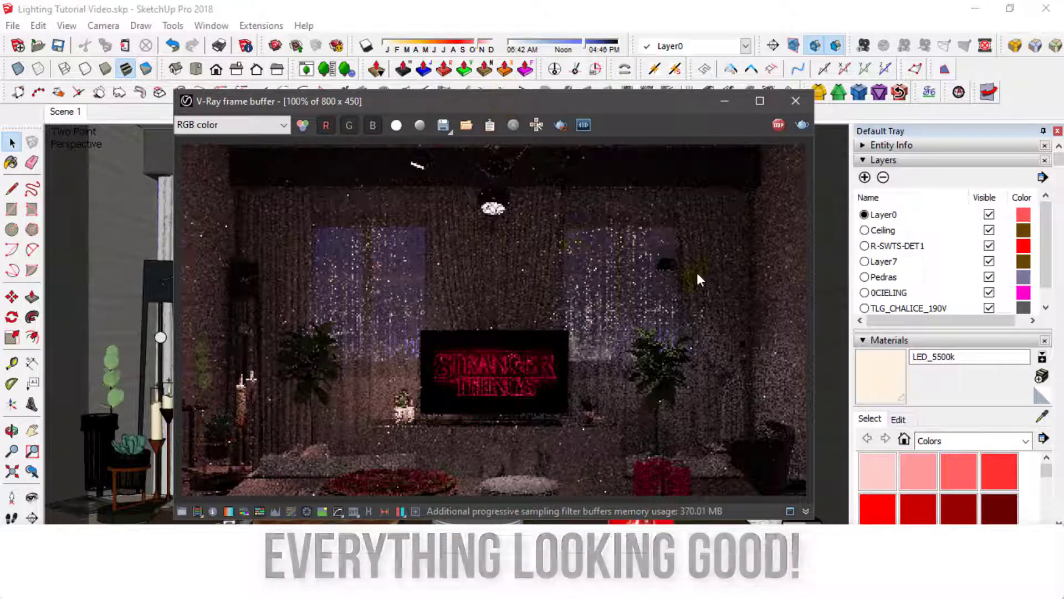
click(776, 127)
- Configure the final render with an image width of 2000 at 16:9, Interactive and Progressive off, and Save Image on
click(250, 541)
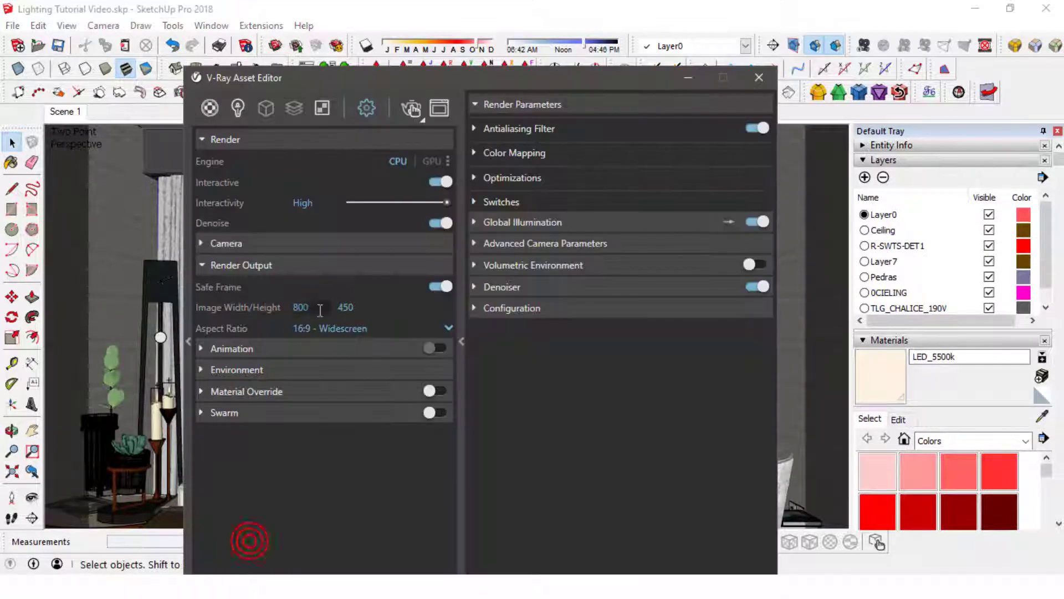
double_click(320, 310)
text(2000)
key(Return)
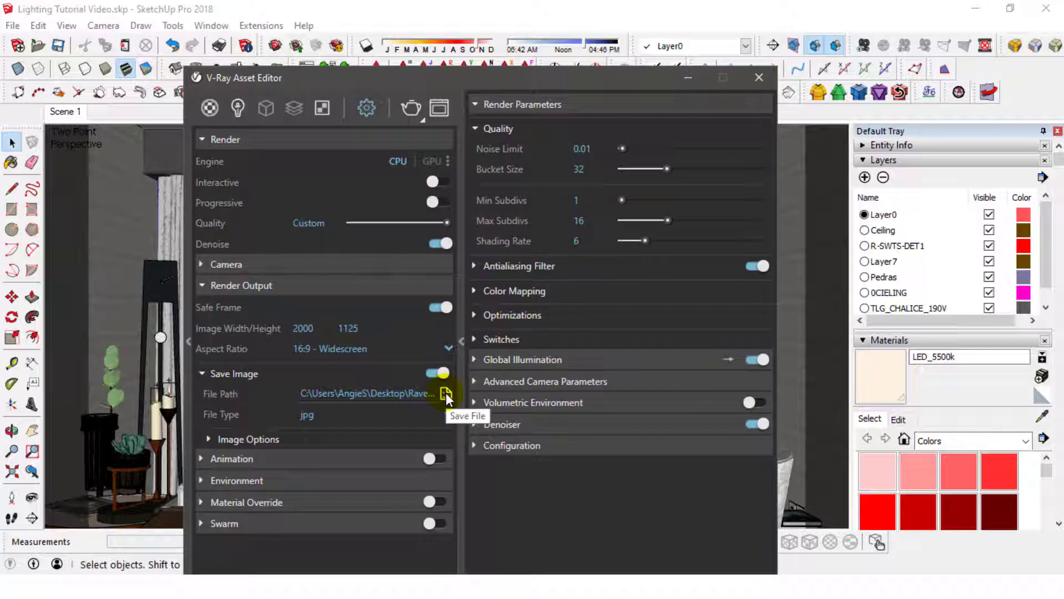
- Set the rendered image to save as Test Render.jpg in the Lighting Tutorial folder and collapse the Render Output settings
click(446, 392)
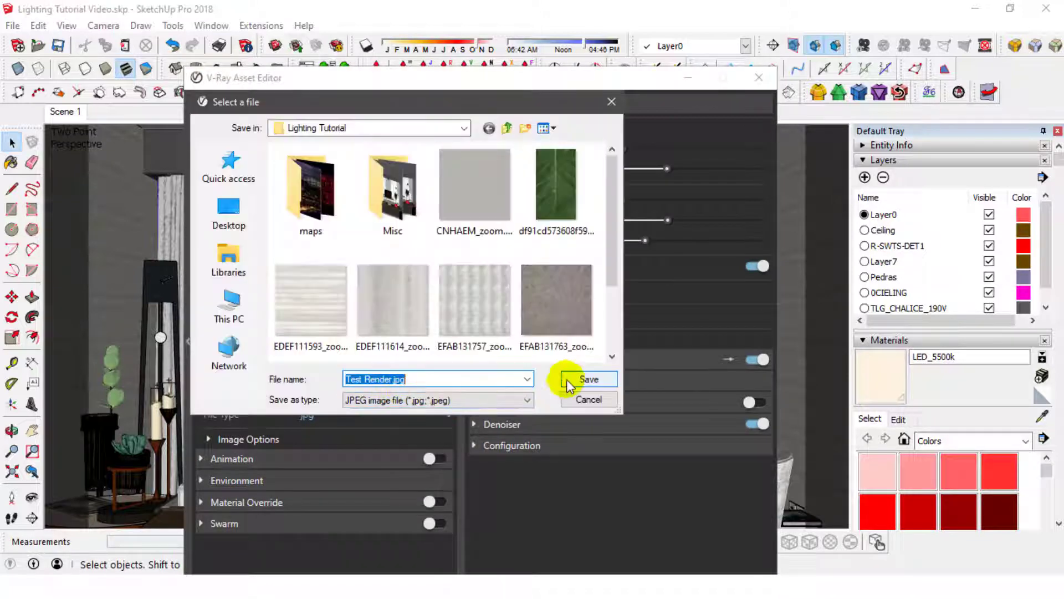
click(570, 378)
click(214, 287)
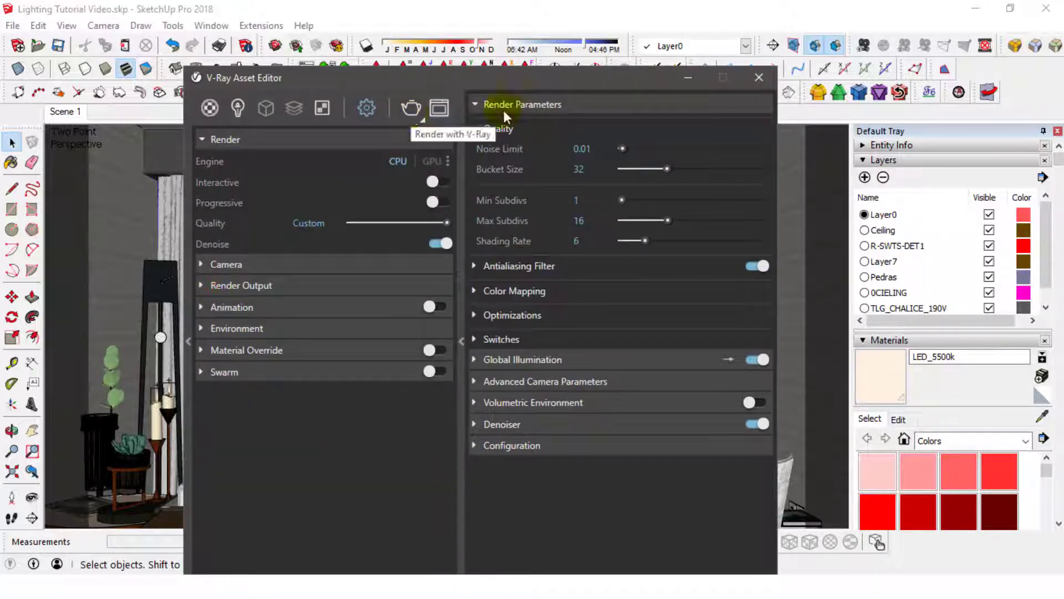
- Close the Asset Editor, save the model, and start the final V-Ray render at 2000 x 1125
click(759, 78)
click(379, 6)
click(58, 44)
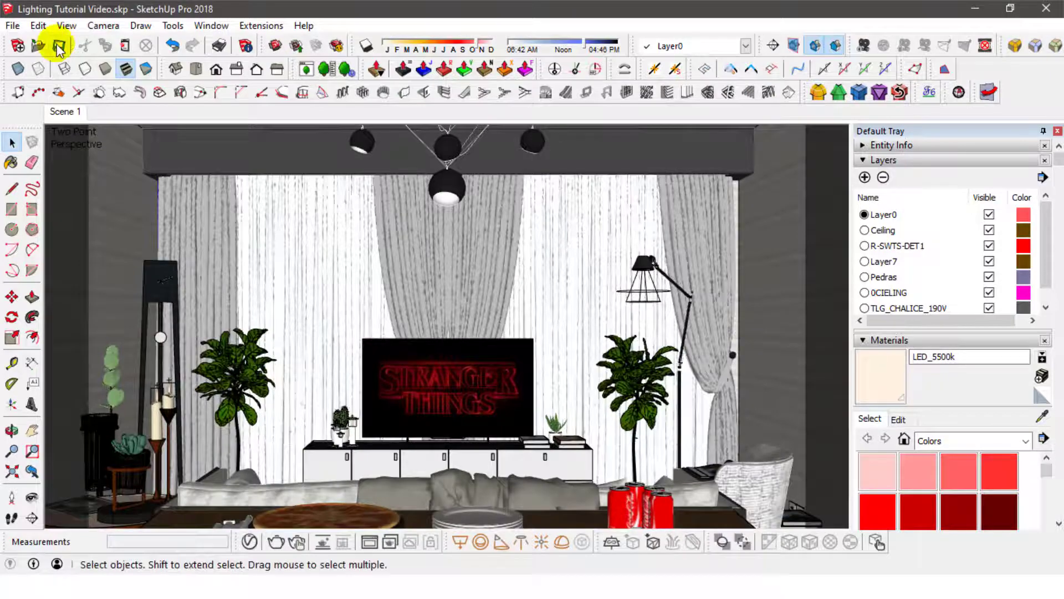
click(276, 545)
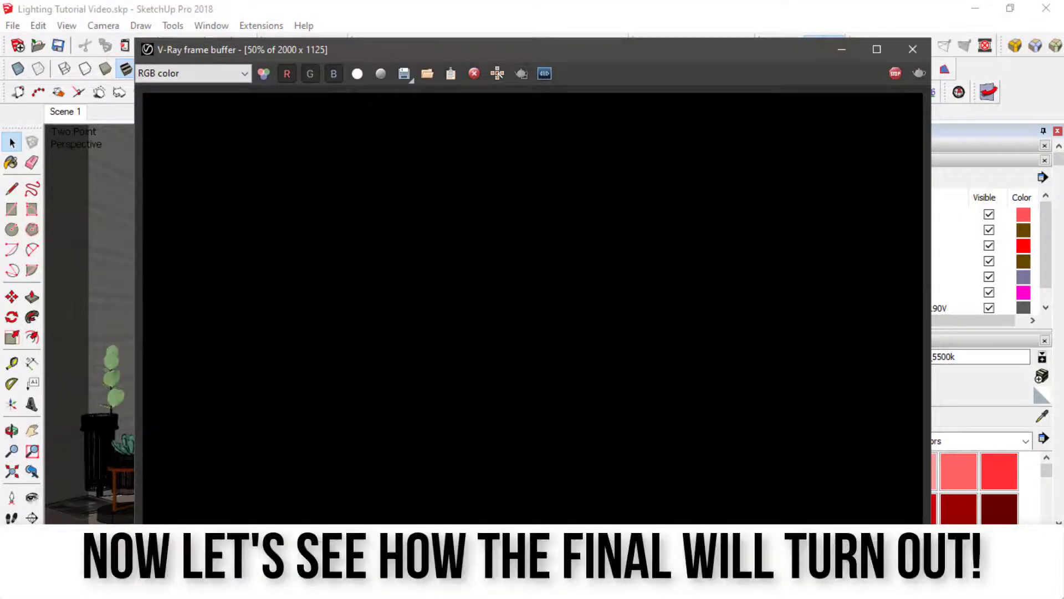
drag(605, 50, 581, 46)
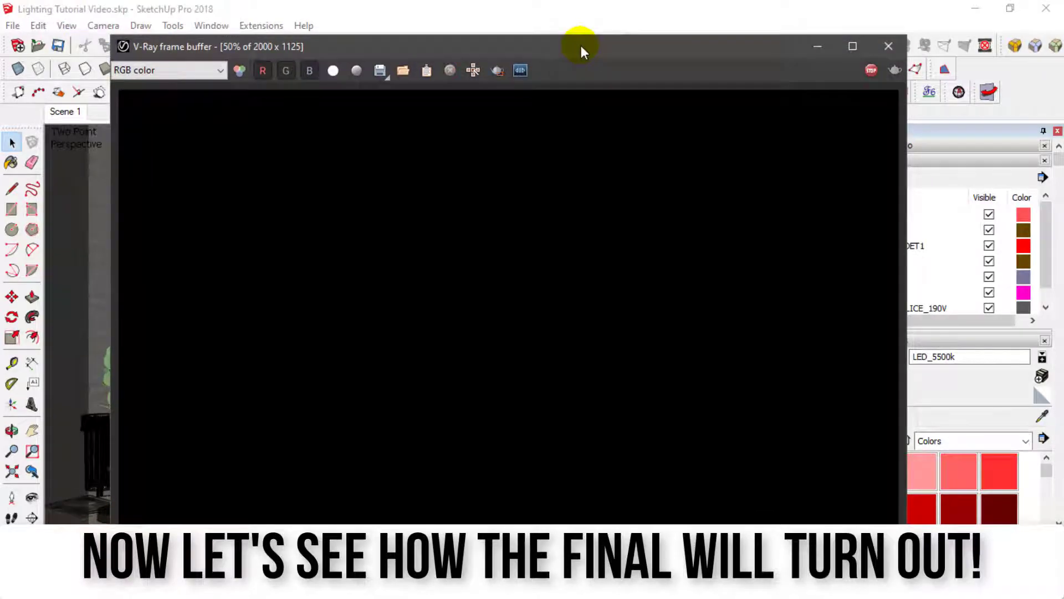